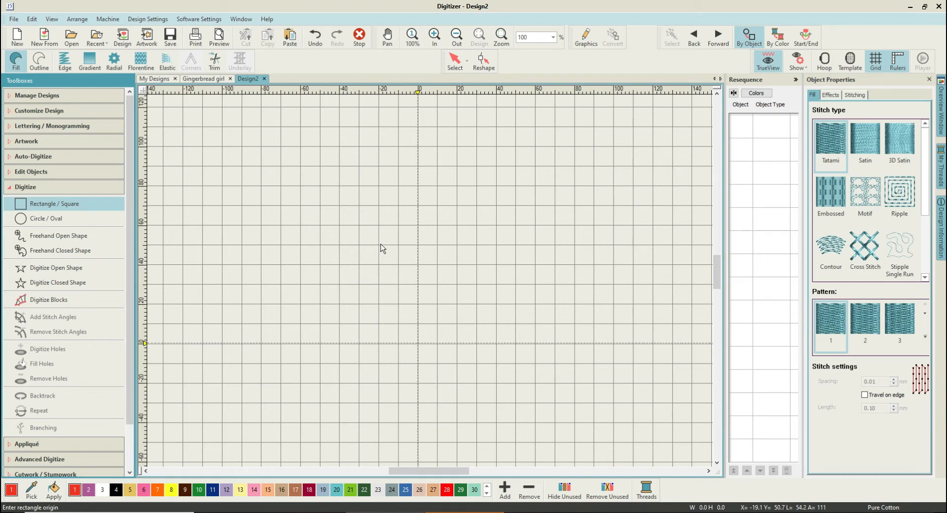
Step: Draw a square about 20 mm wide, centred on the vertical axis and resting on the horizontal axis, and convert it to a Single Run outline
left_click(397, 303)
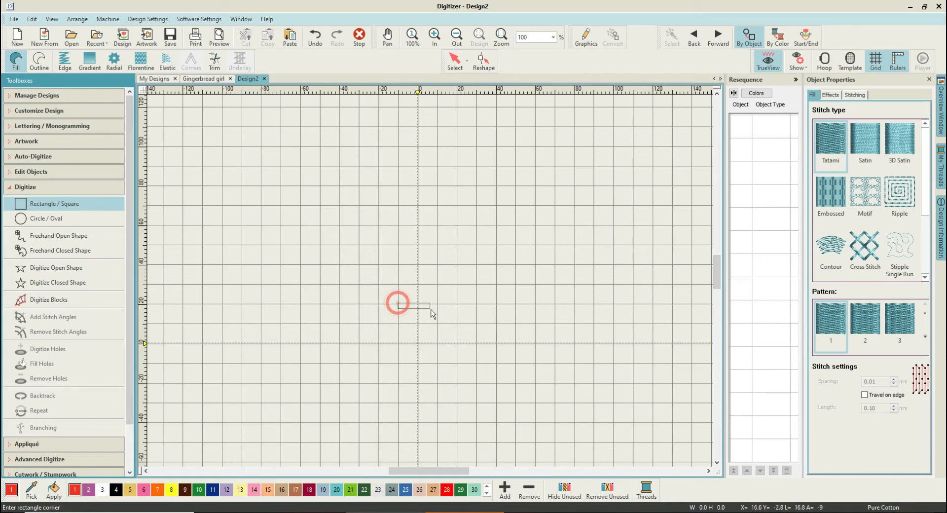
left_click(439, 347)
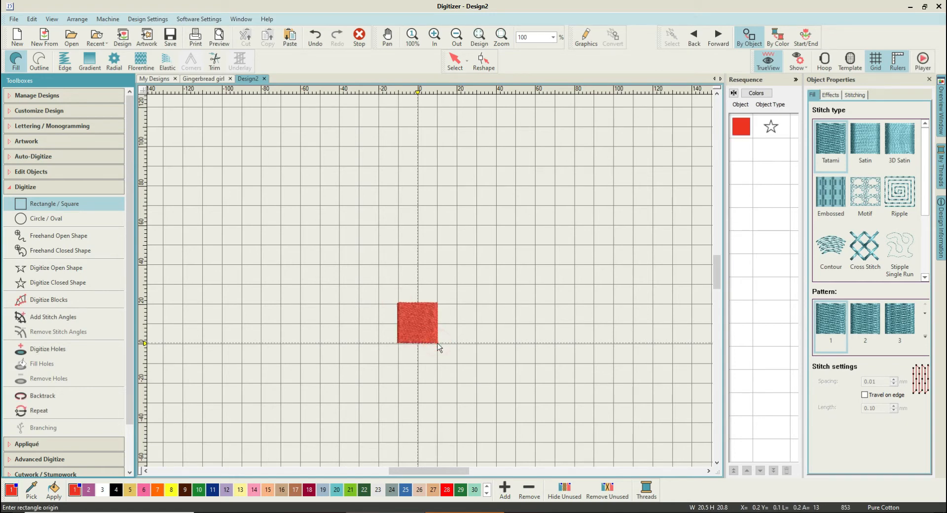
left_click(740, 126)
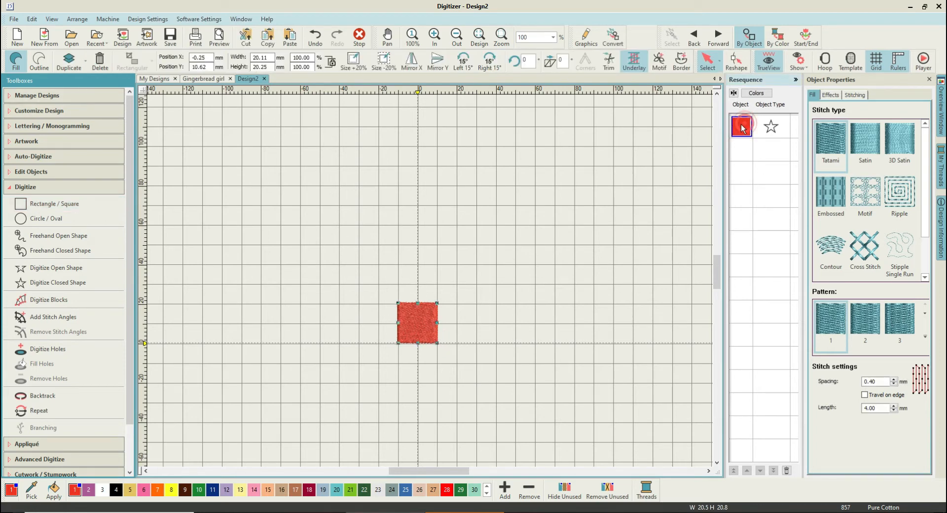
left_click(40, 60)
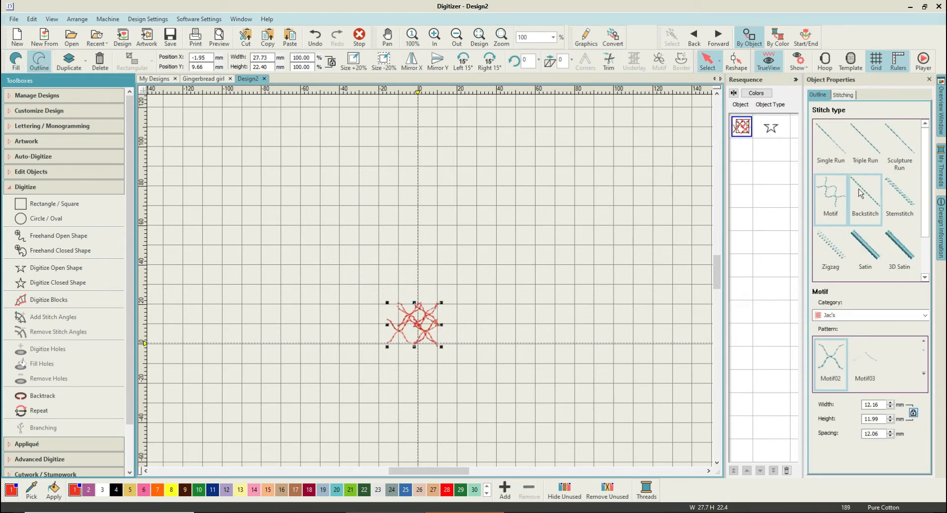
left_click(835, 155)
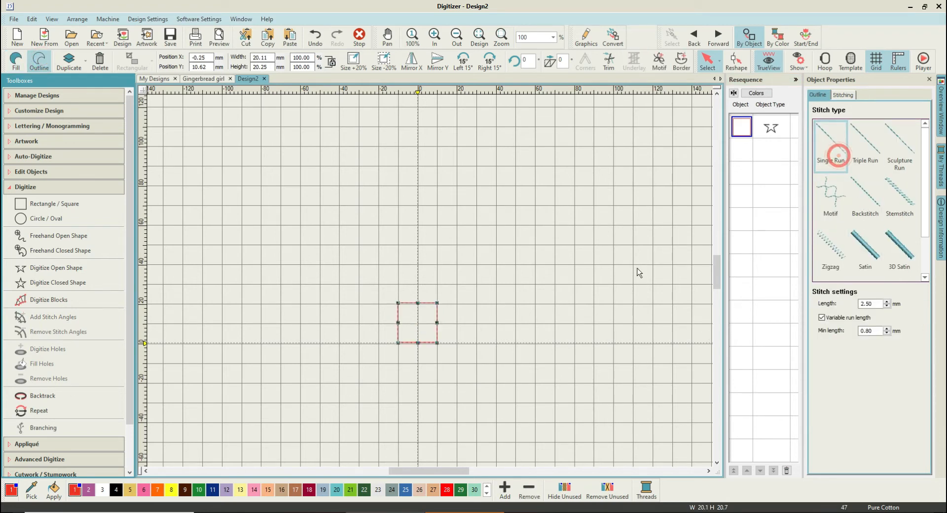
left_click(593, 290)
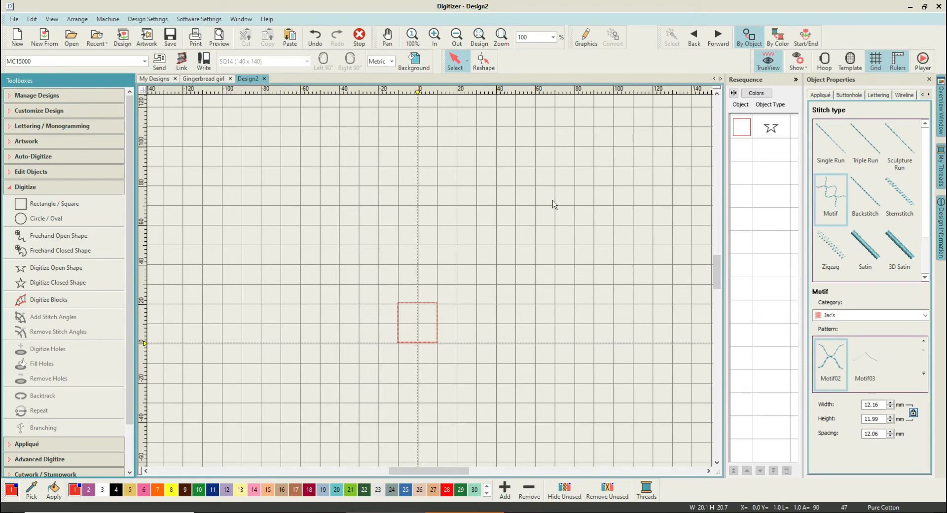
Step: Digitize a closed, Tatami-filled heart inside the square, running from the top notch around the left lobe, bottom tip and right lobe
left_click(553, 37)
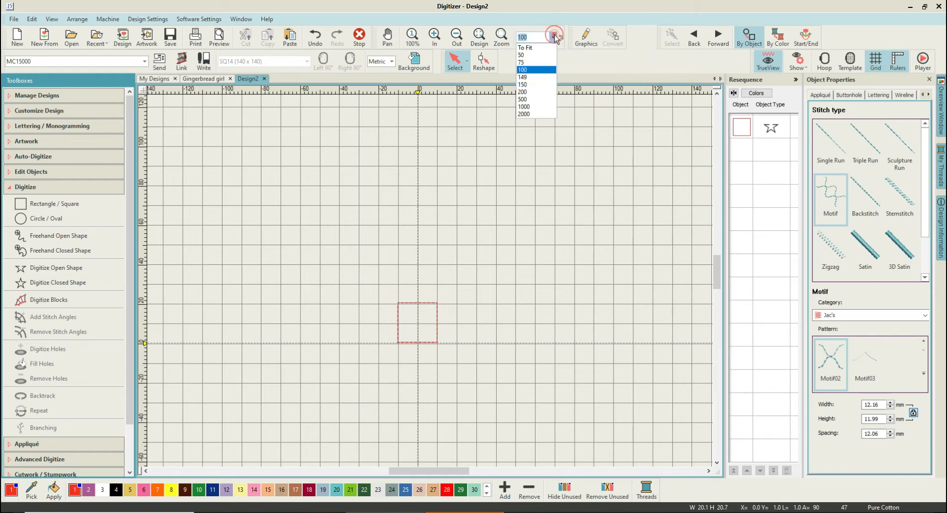
left_click(536, 92)
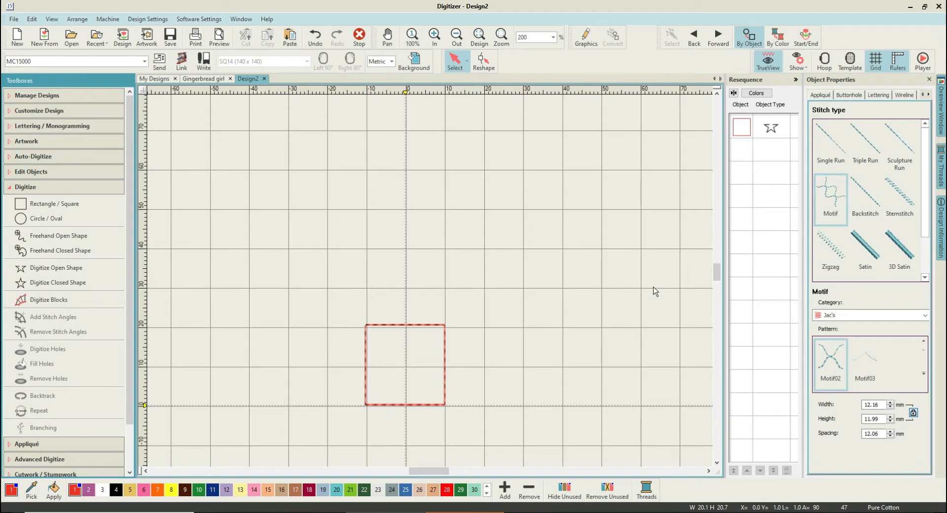
key("0")
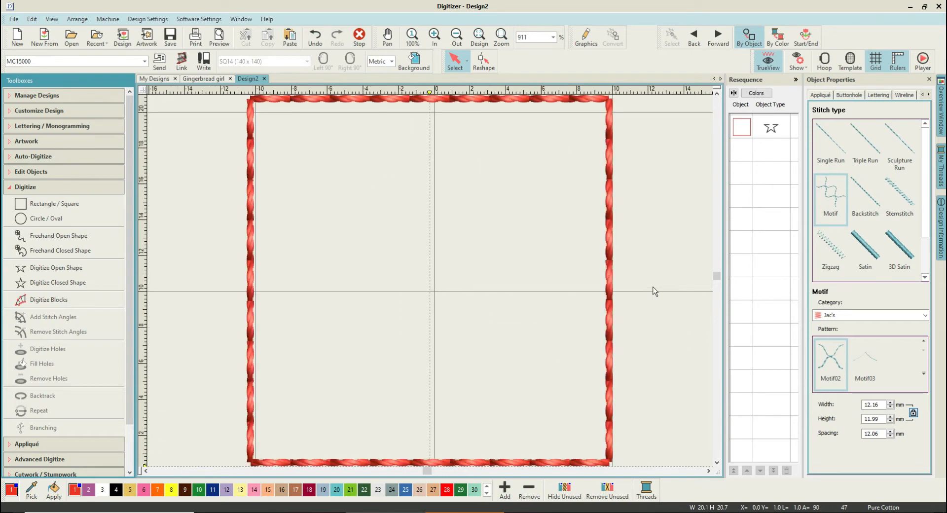
scroll(669, 264, "down", 1)
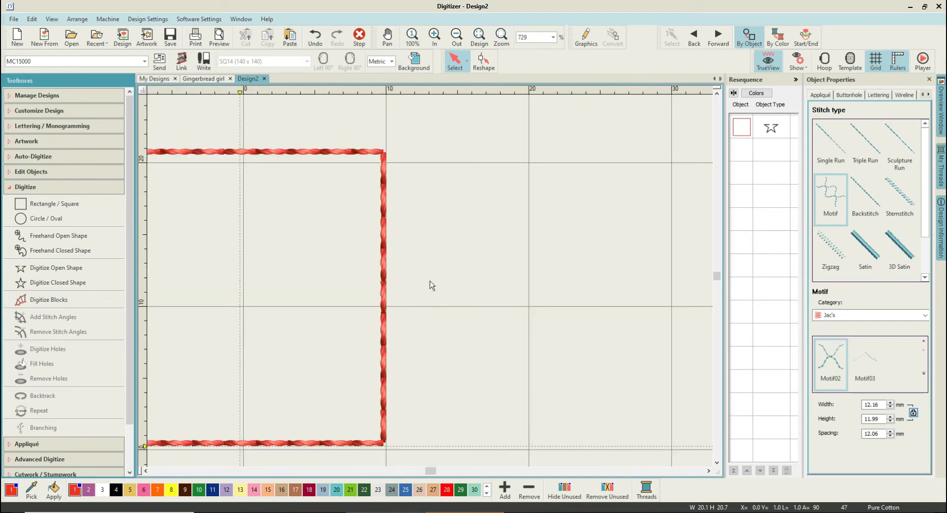
scroll(516, 414, "down", 1)
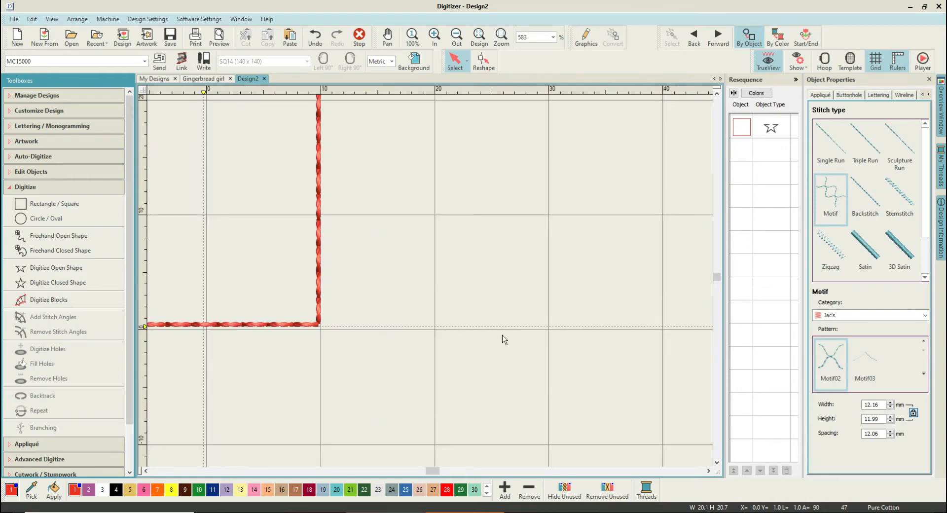
scroll(501, 340, "down", 1)
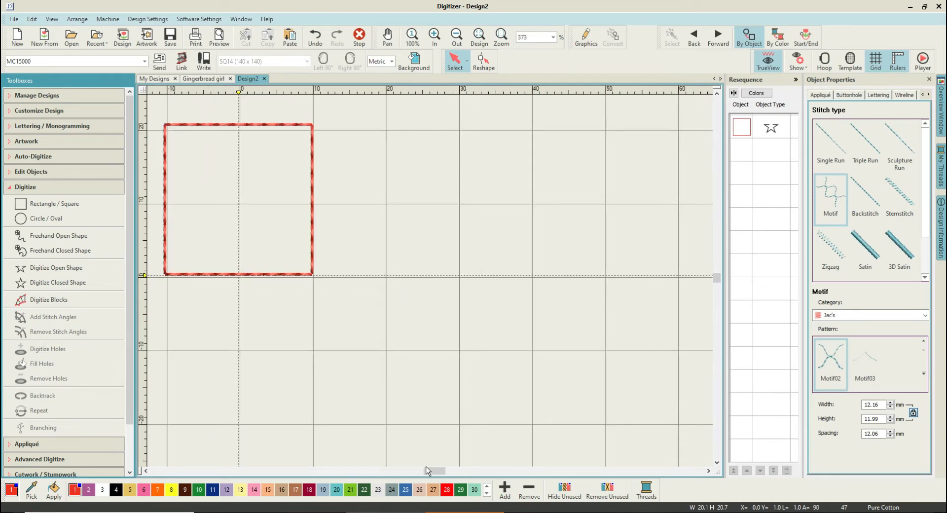
left_click_drag(434, 470, 427, 471)
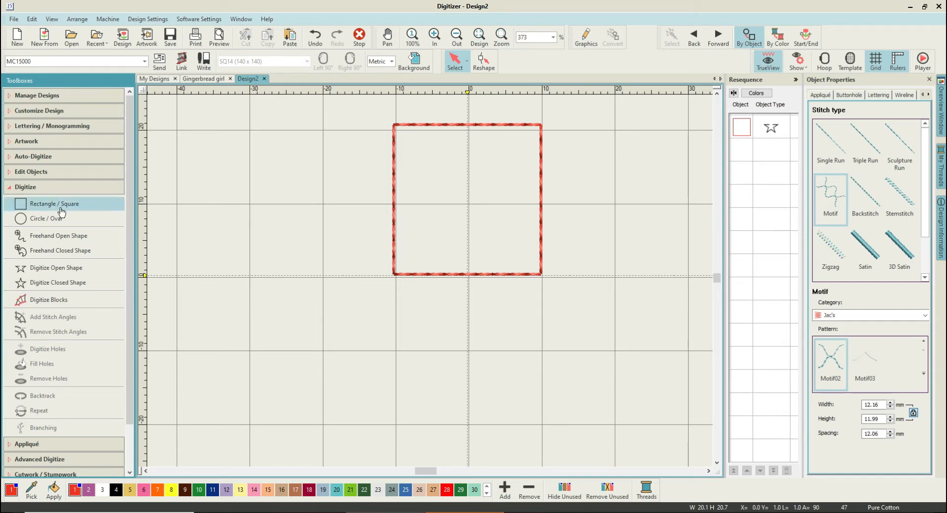
left_click(42, 284)
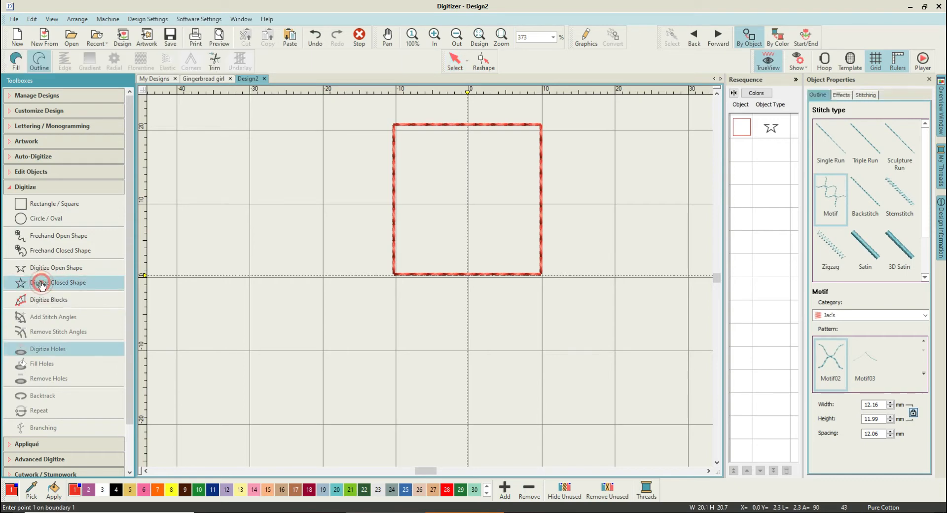
left_click(16, 61)
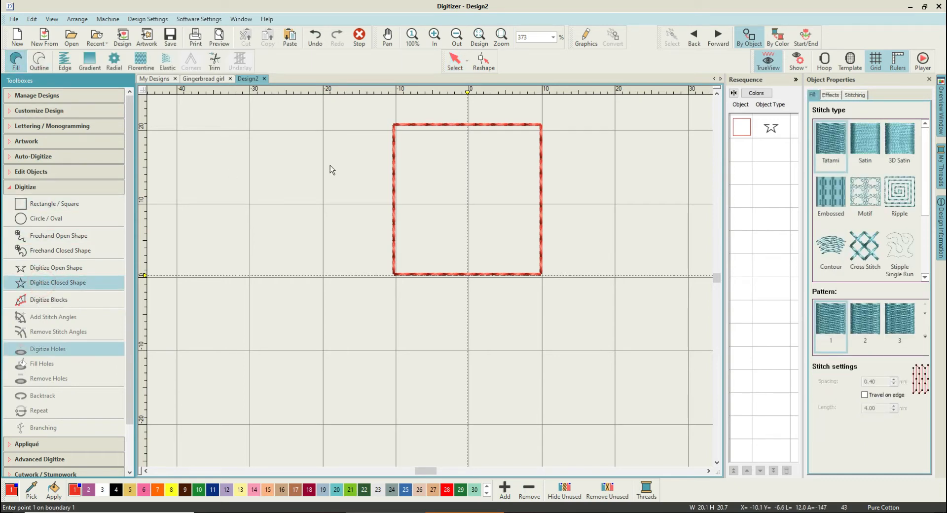
left_click(467, 147)
left_click(438, 130)
left_click(406, 133)
left_click(397, 161)
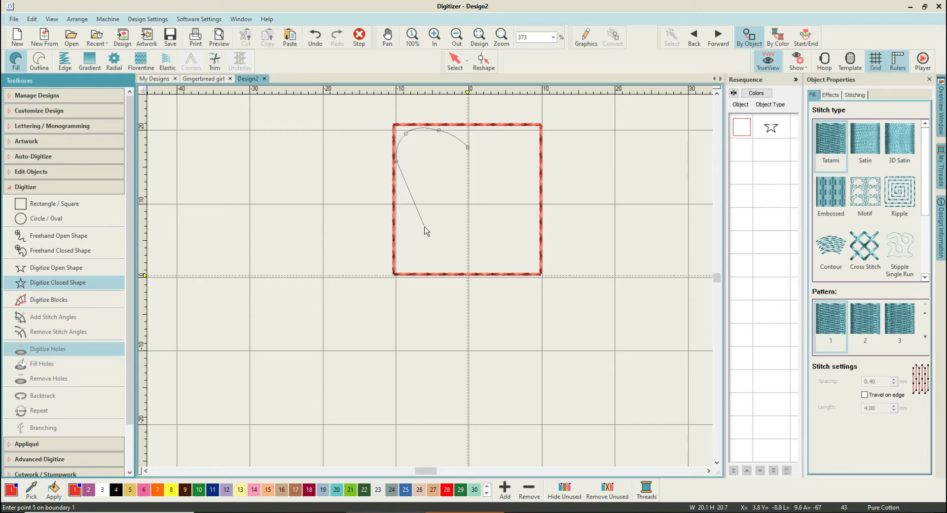
left_click(442, 228)
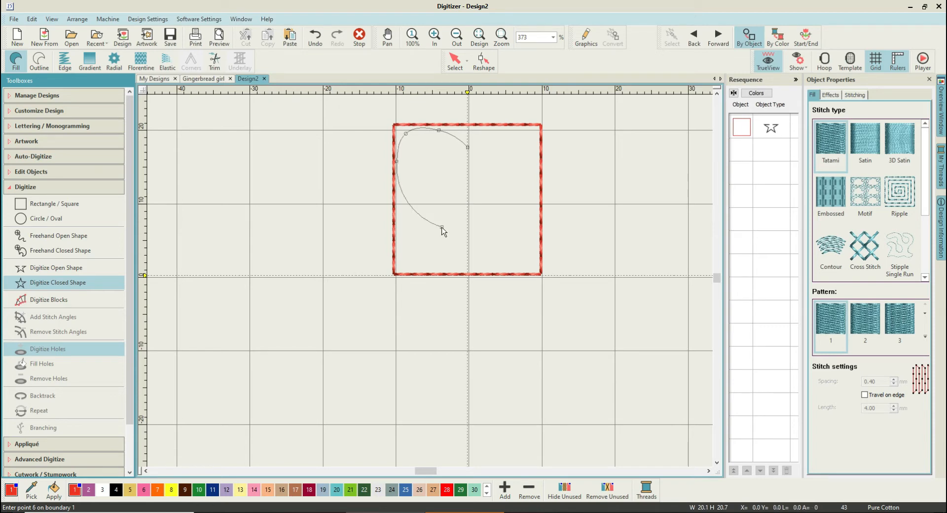
left_click(468, 272)
left_click(503, 228)
left_click(534, 170)
left_click(531, 129)
left_click(496, 132)
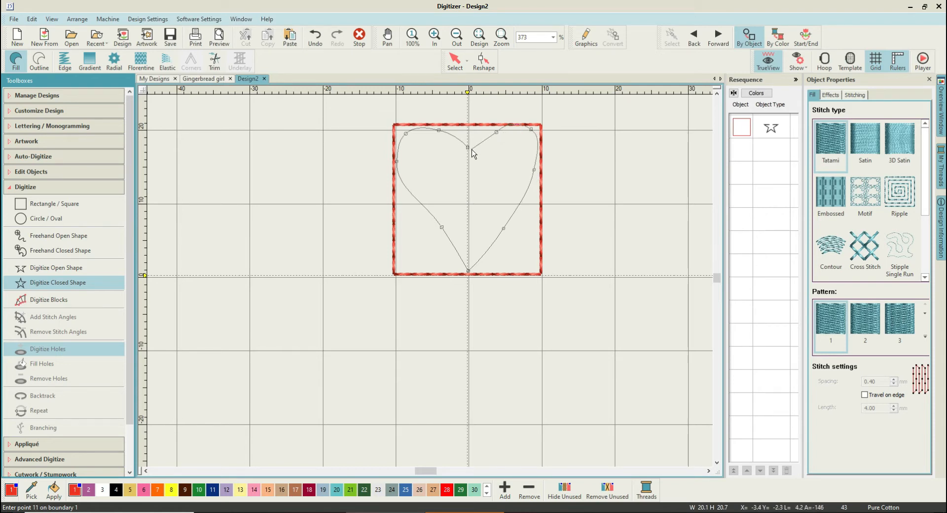
key("Return")
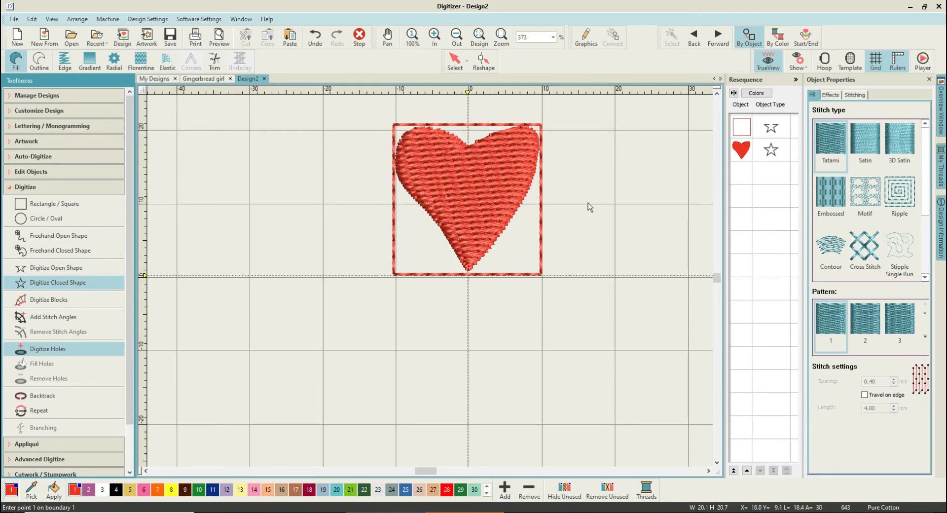
Step: Reshape the heart's lower half by moving the control points on both lower edges outward and lowering the left side's point
left_click(746, 152)
left_click(740, 61)
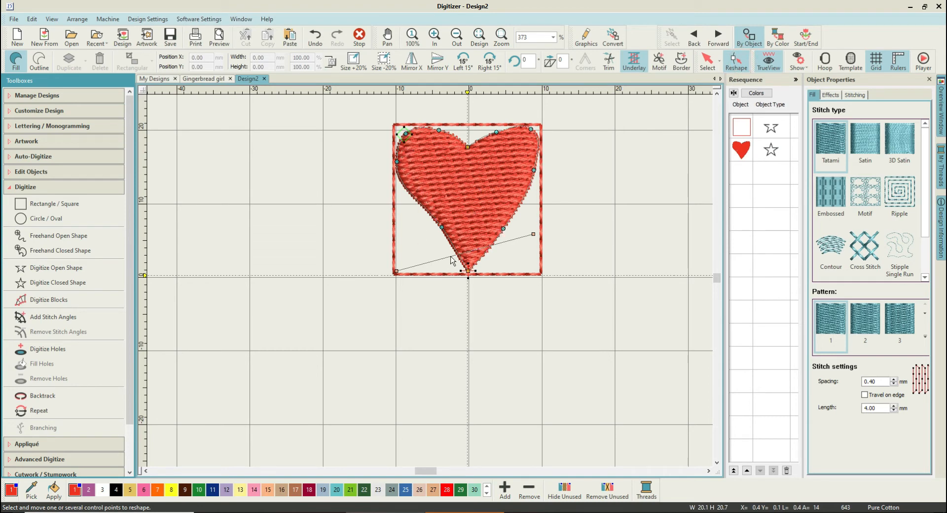
left_click_drag(442, 227, 434, 233)
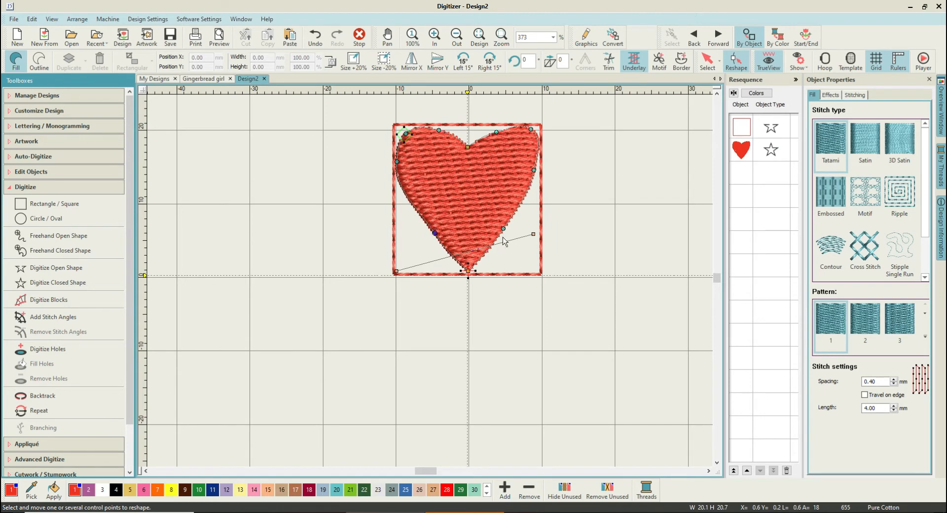
left_click_drag(503, 229, 514, 241)
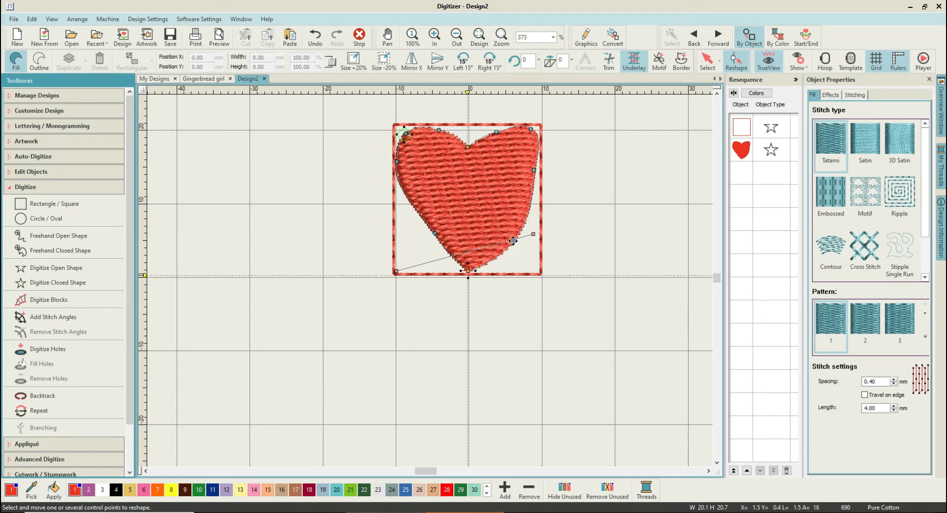
left_click(513, 240)
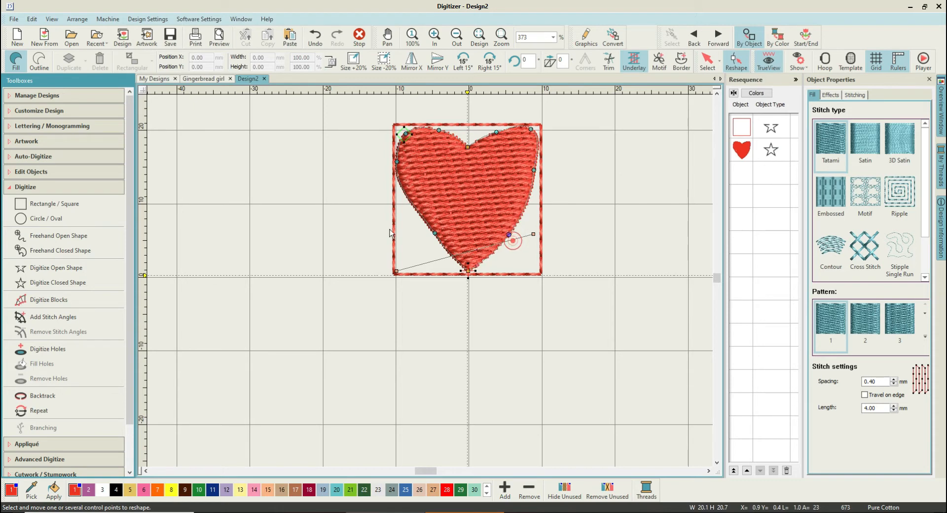
left_click(403, 196)
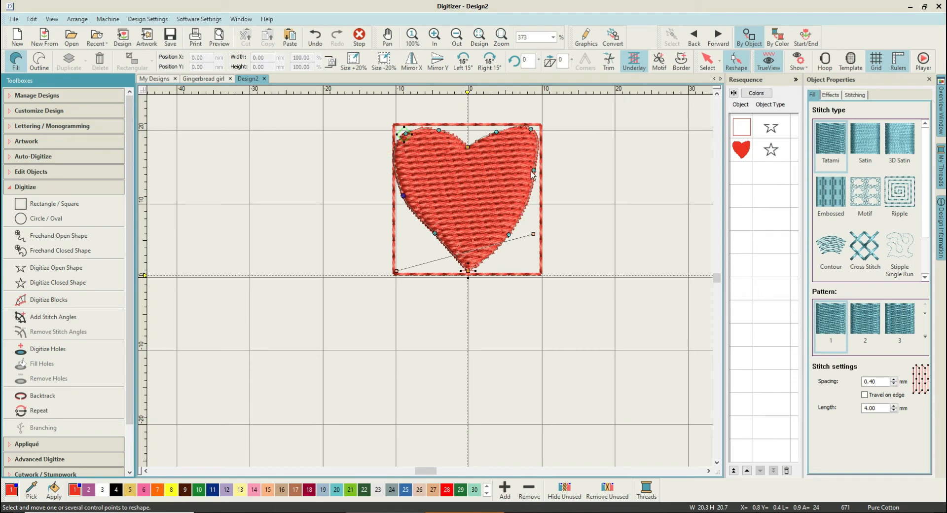
Step: Round the heart's right lobe within the square by adding and moving control points, and deepen the top notch slightly
left_click_drag(534, 169, 525, 219)
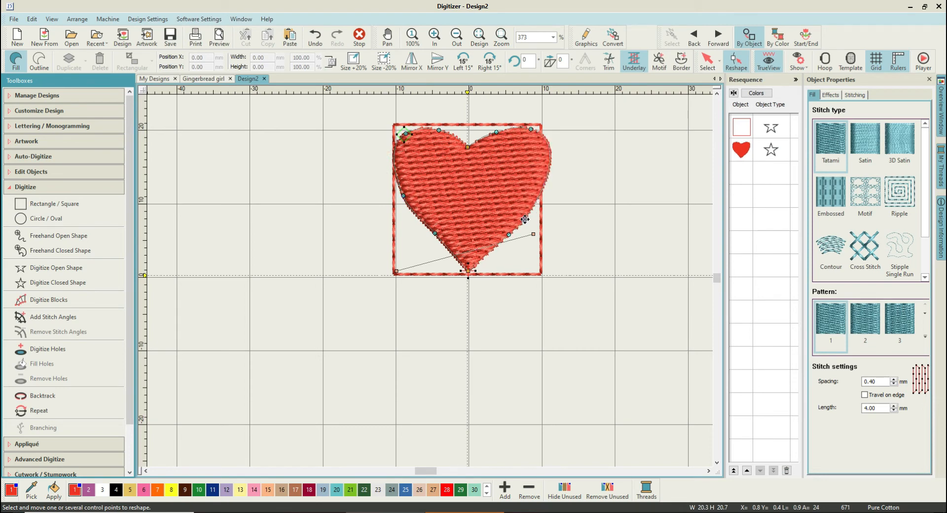
left_click(550, 159)
left_click_drag(549, 157, 538, 162)
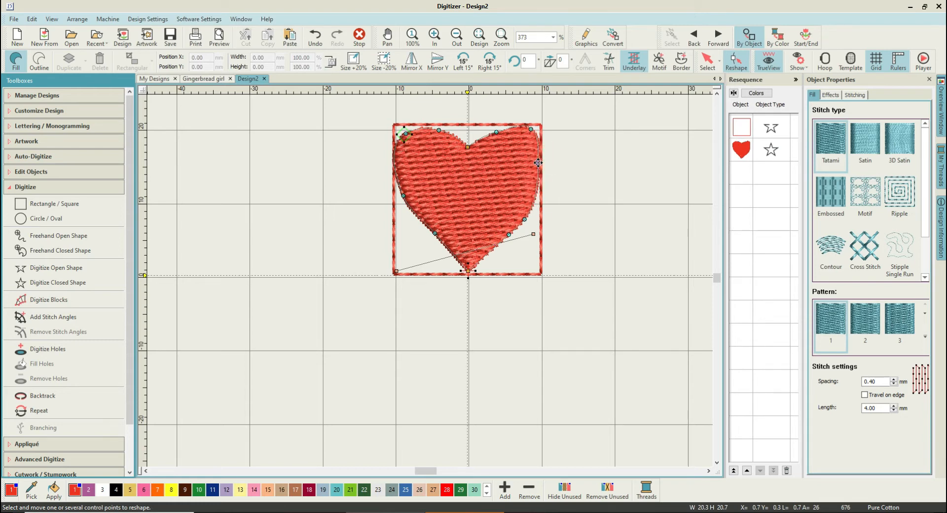
left_click_drag(533, 128, 527, 134)
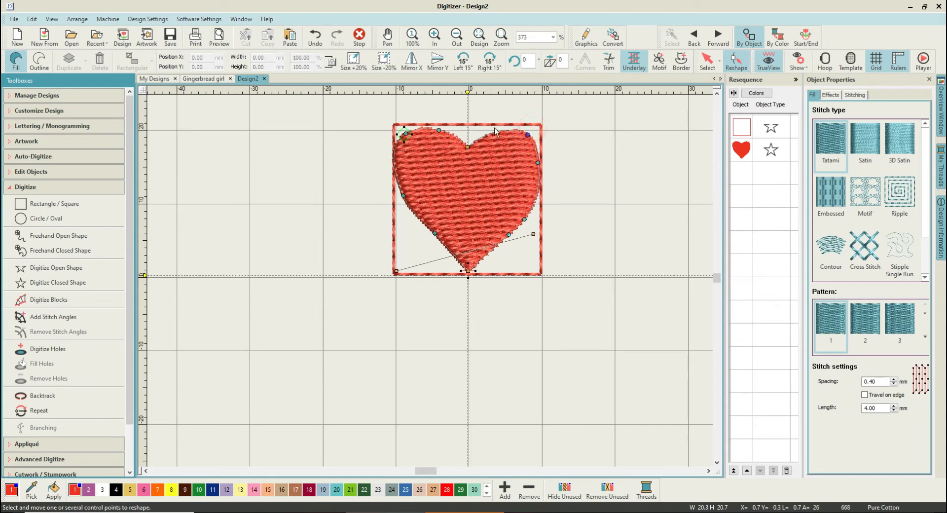
left_click_drag(496, 130, 470, 163)
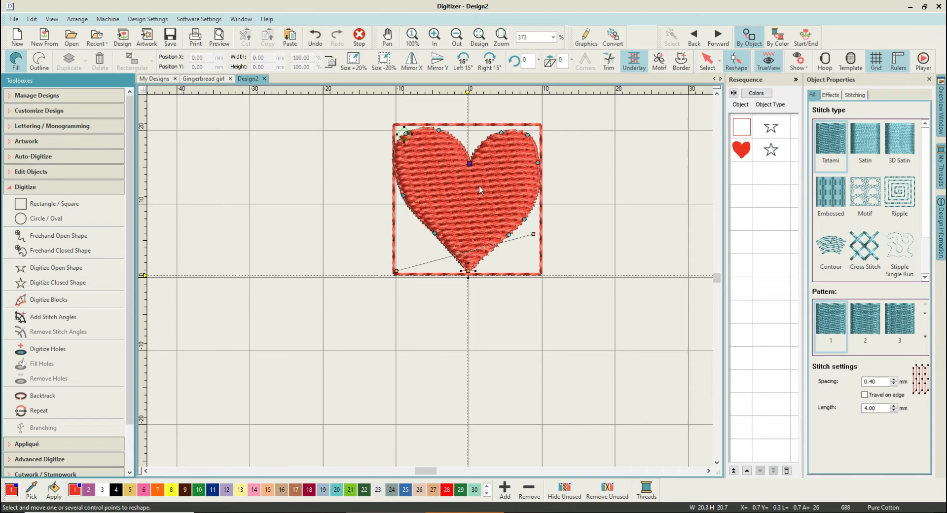
left_click(470, 154)
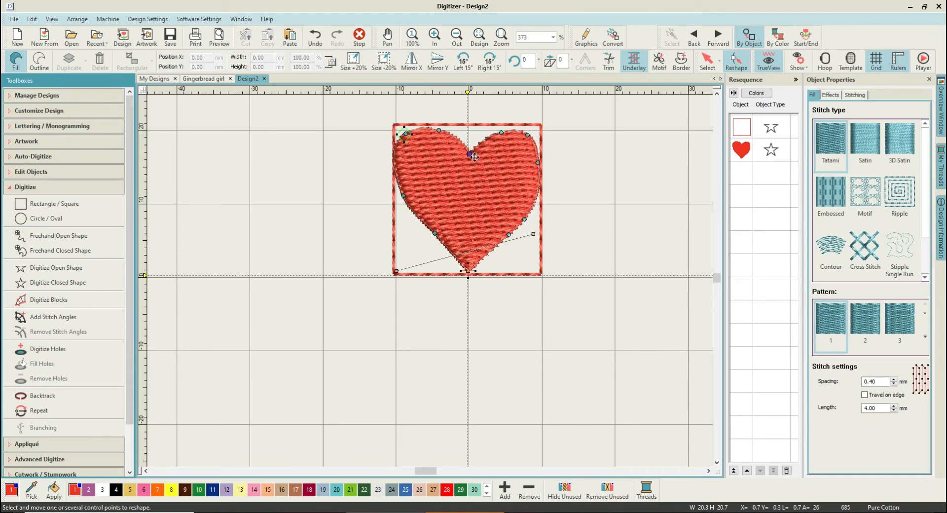
left_click(528, 134)
Step: Round the heart's left lobe to match by adding and moving control points, shifting the stitch start marker out of the way
left_click(394, 155)
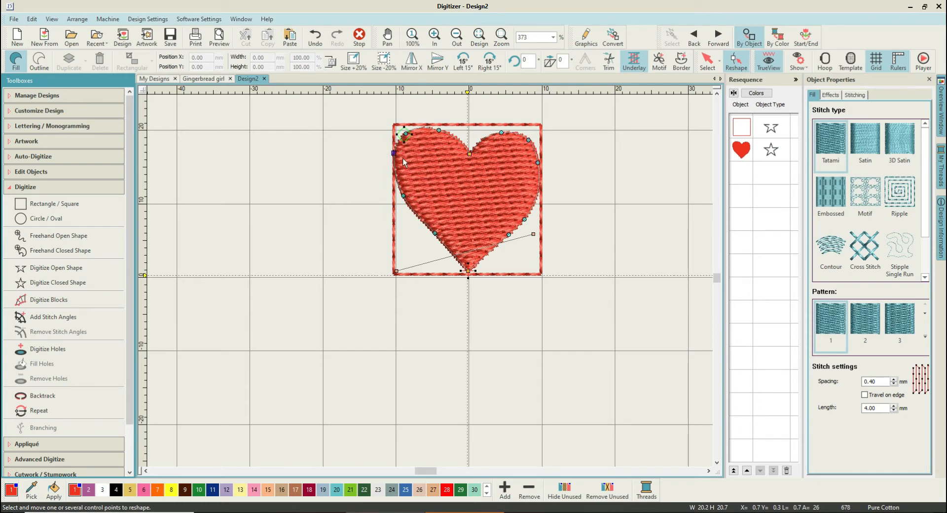
left_click_drag(393, 153, 396, 155)
left_click_drag(402, 196, 408, 196)
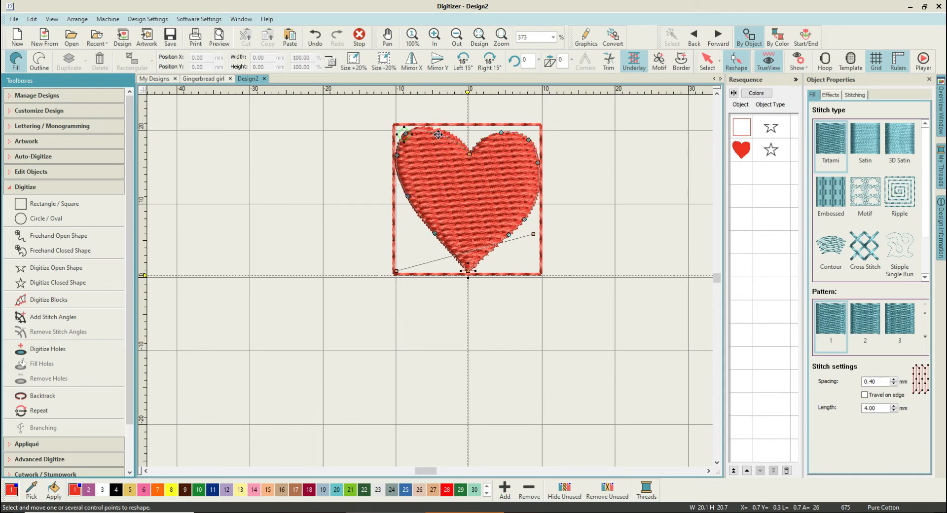
left_click(438, 131)
mouse_move(404, 133)
left_mouse_down()
mouse_move(414, 147)
mouse_move(345, 138)
left_mouse_up()
left_click_drag(405, 134, 408, 138)
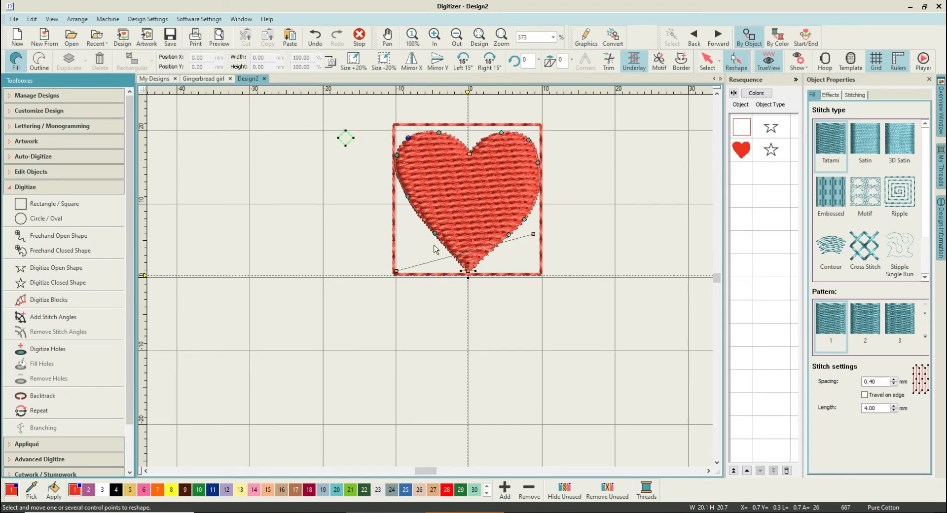
Step: Smooth the heart's right and left sides, return the stitch start marker to the upper-left lobe, and finish reshaping
left_click_drag(524, 219, 529, 204)
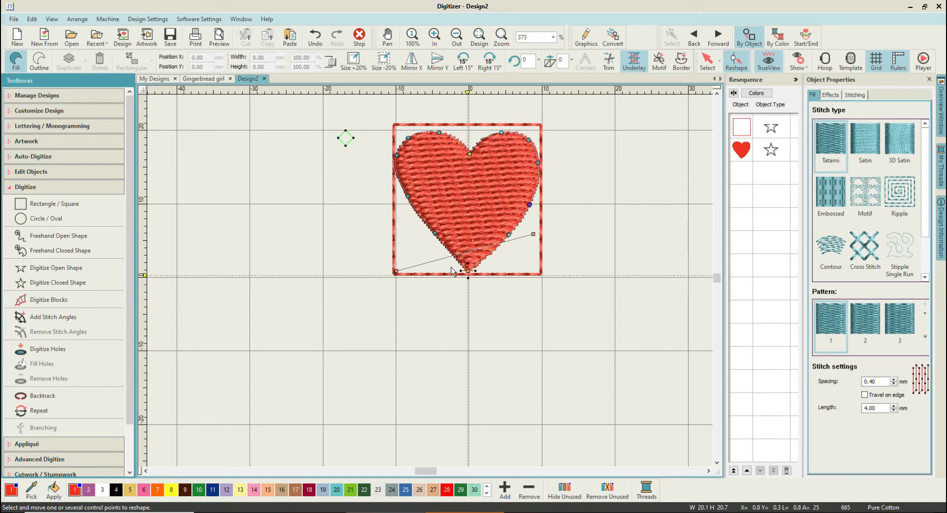
left_click_drag(397, 154, 398, 159)
left_click_drag(349, 133, 409, 139)
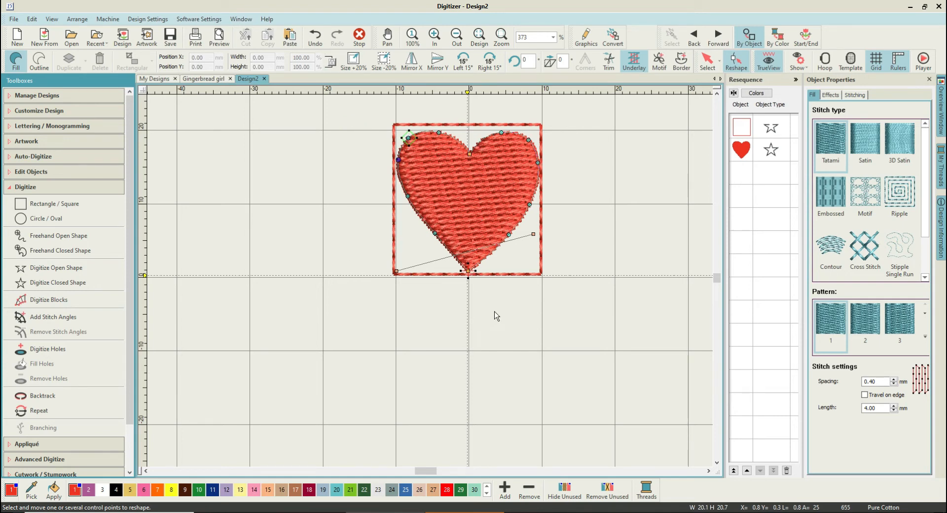
key("Escape")
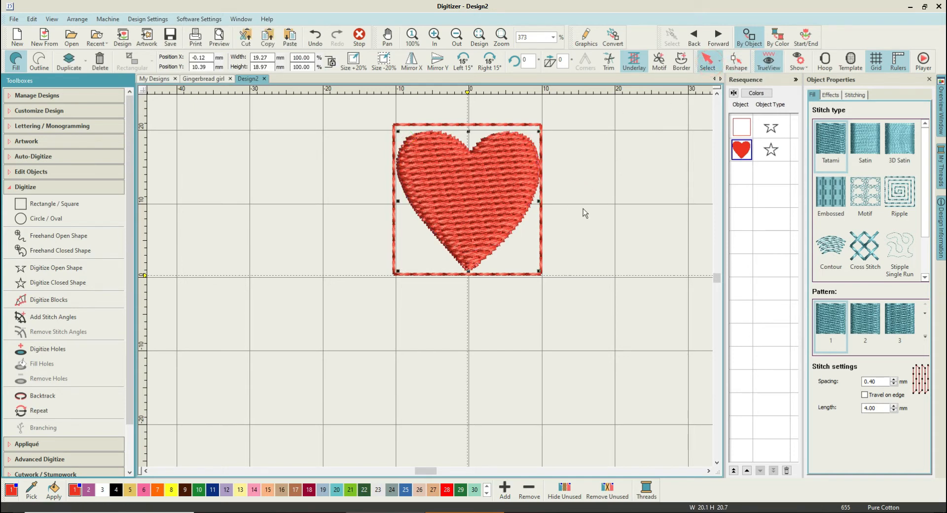
Step: Delete the square guide outline around the heart
left_click(542, 228)
left_click(542, 228)
key("Delete")
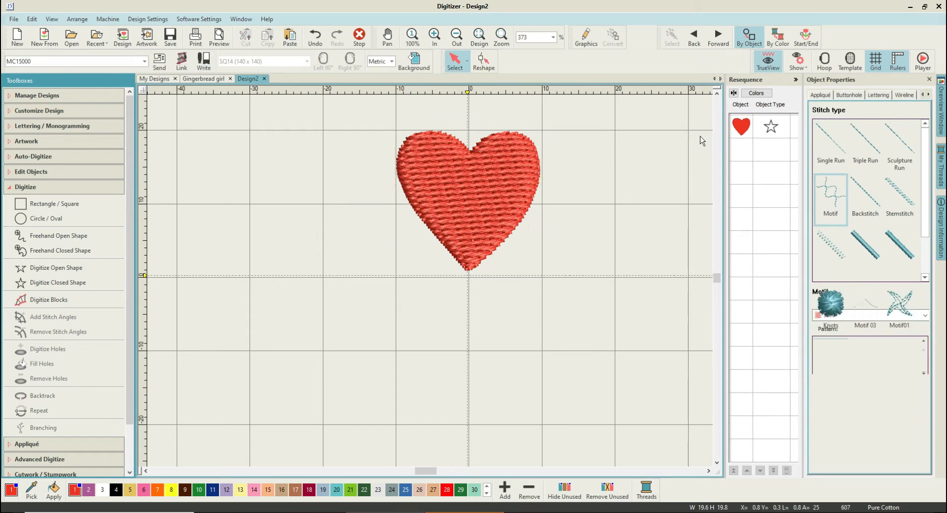
Step: Even out the heart's two sides by nudging the side control points, moving the left edge slightly inward
left_click(507, 208)
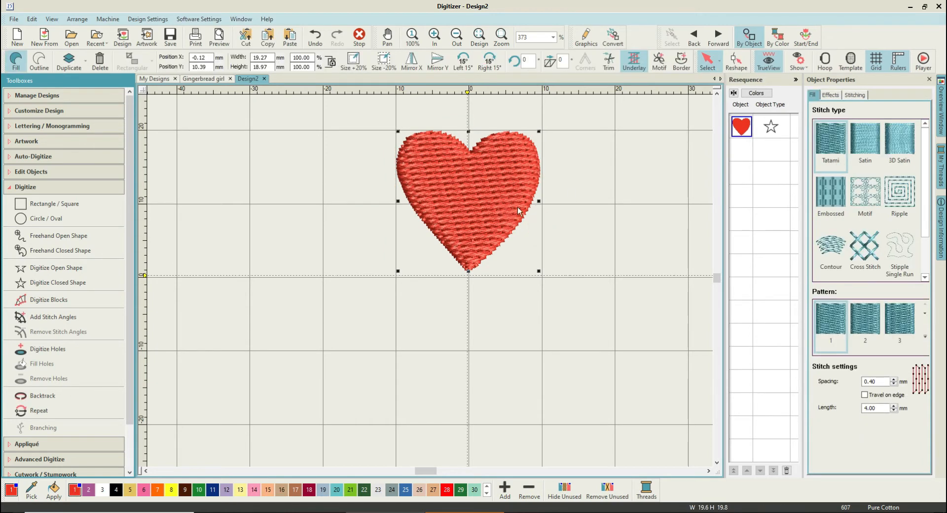
left_click(738, 64)
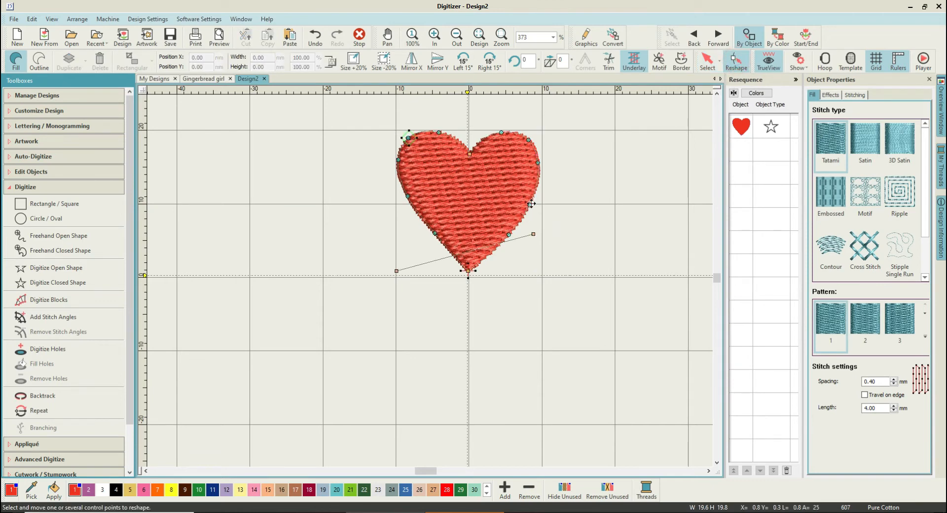
left_click_drag(530, 204, 533, 204)
left_click_drag(532, 204, 530, 205)
left_click_drag(406, 194, 410, 197)
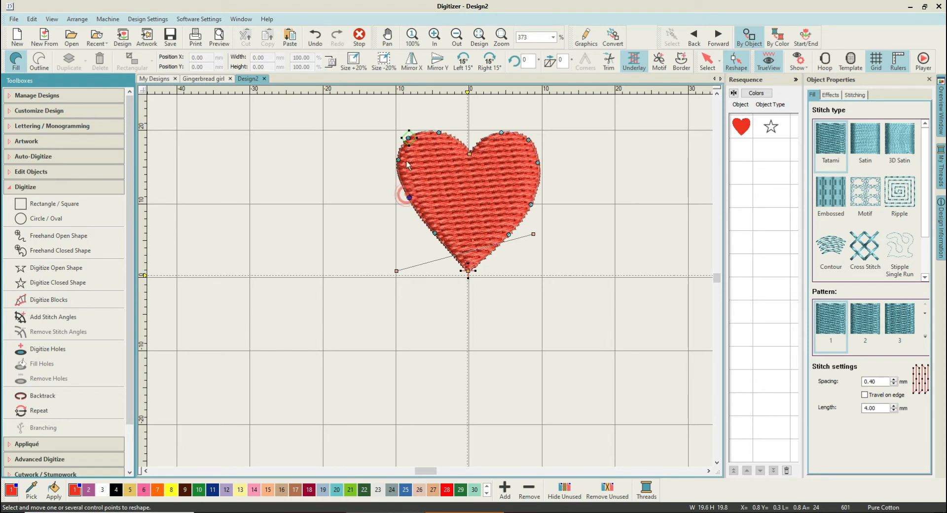
left_click_drag(399, 158, 399, 158)
left_click(608, 202)
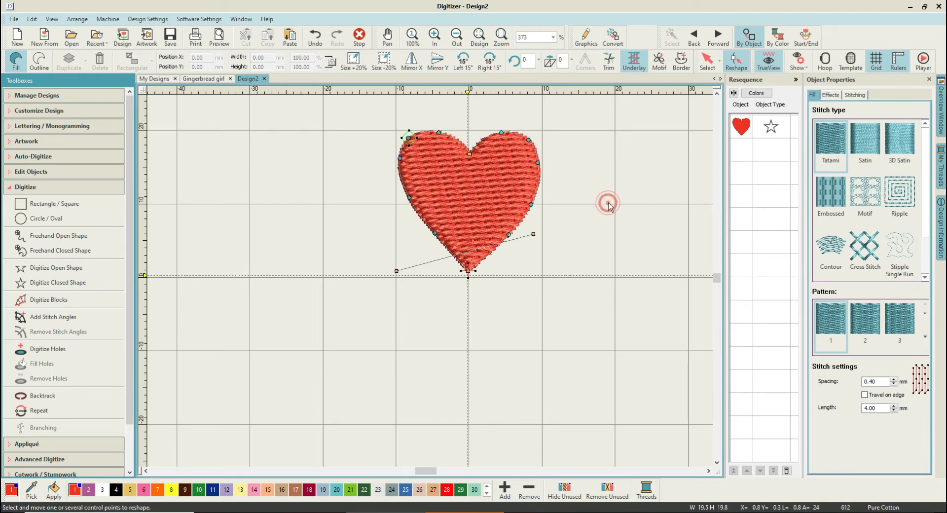
left_click(707, 59)
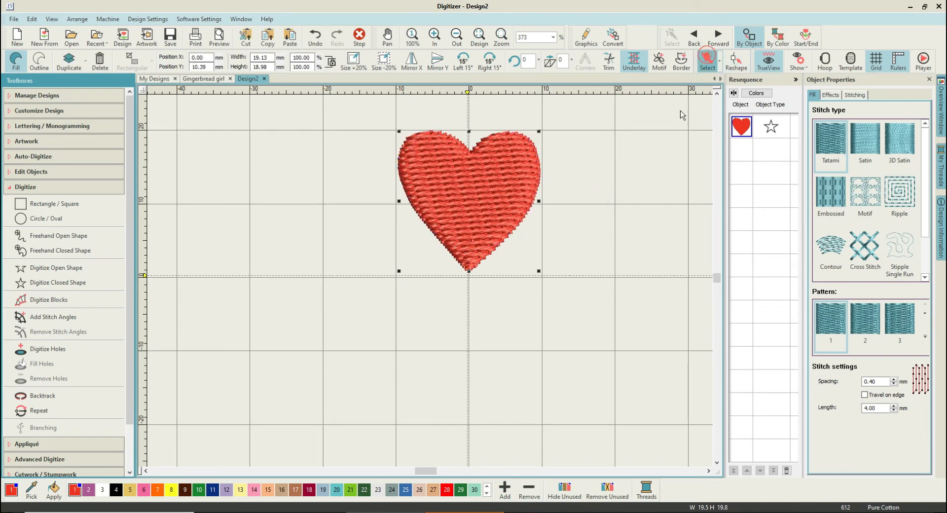
left_click(656, 182)
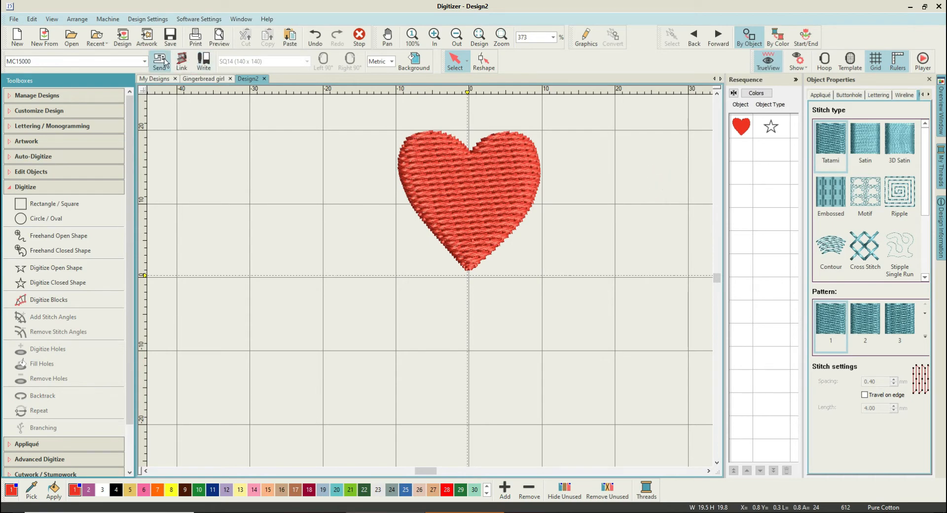
Step: Save the design in the Gingerbread folder as "Heart Motif"
left_click(170, 35)
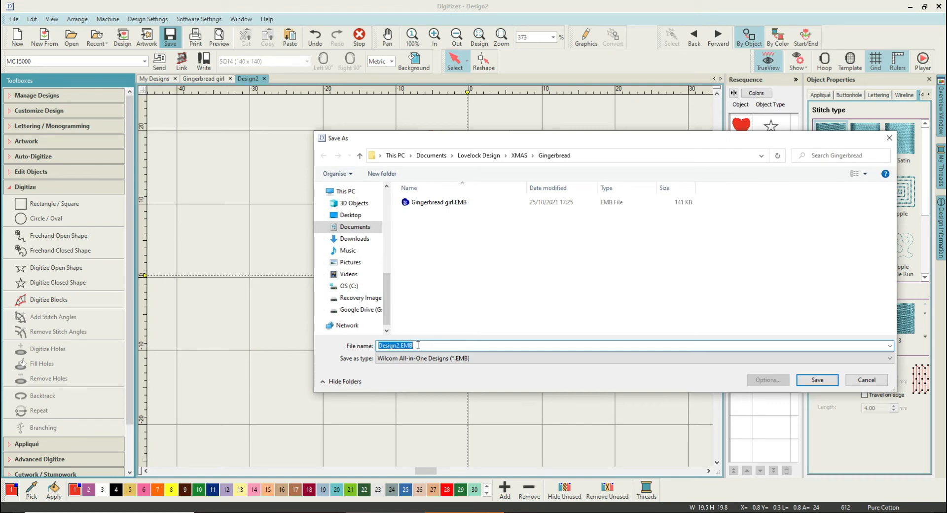
type("Heart Motif")
key("Return")
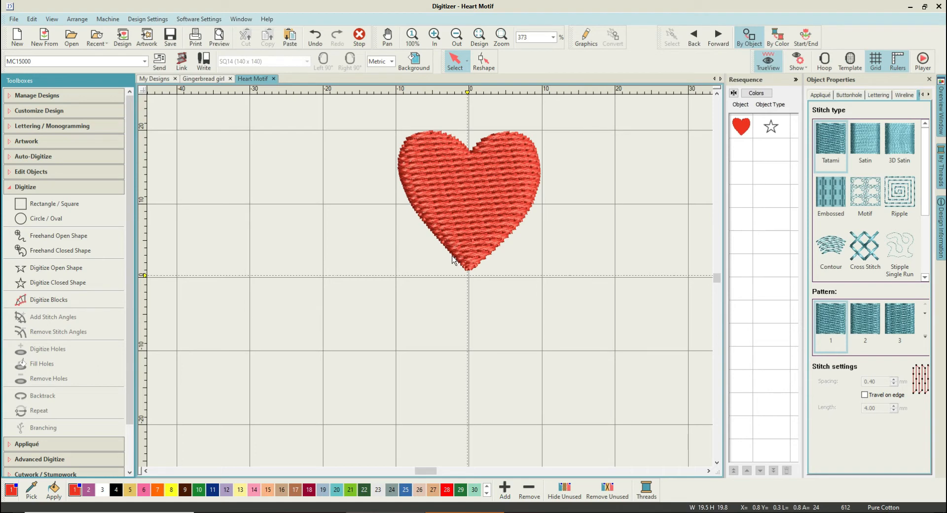
Step: Change the heart's fill stitch type to Satin
left_click(554, 38)
left_click(535, 67)
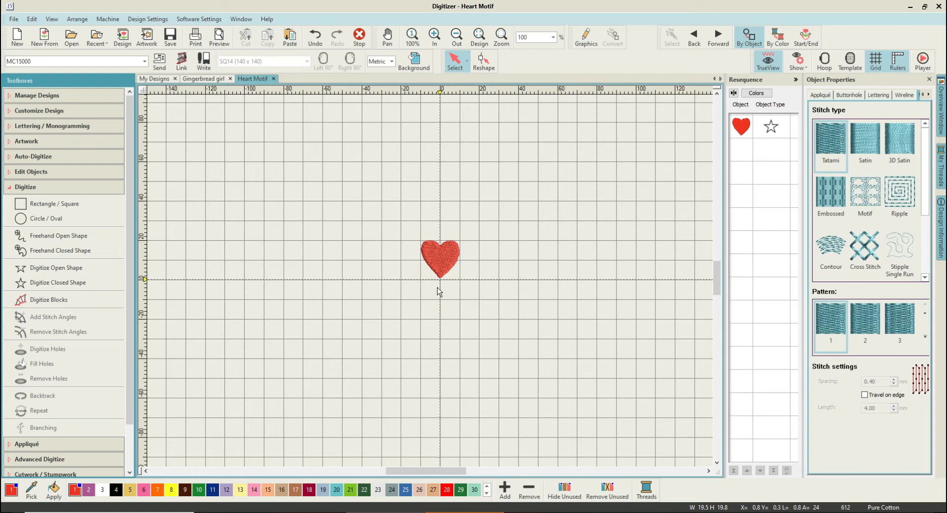
left_click(443, 256)
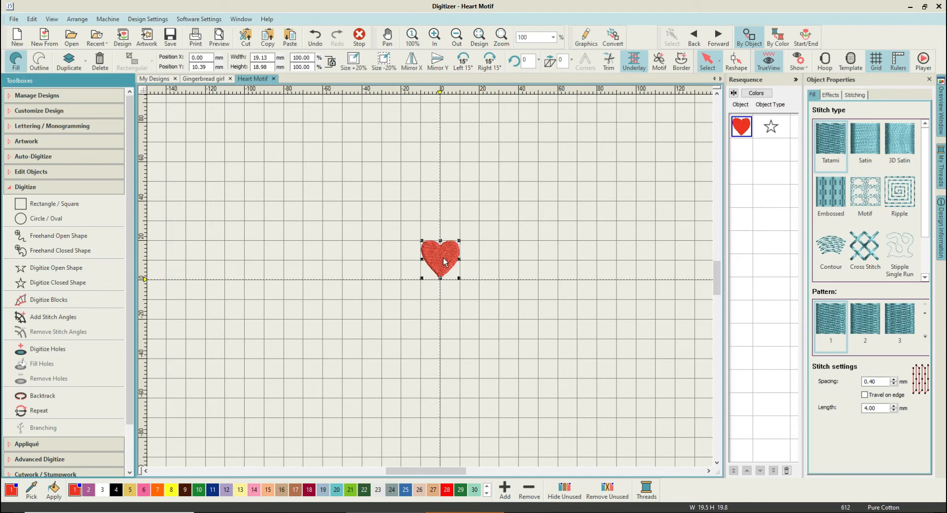
left_click(871, 147)
left_click(626, 242)
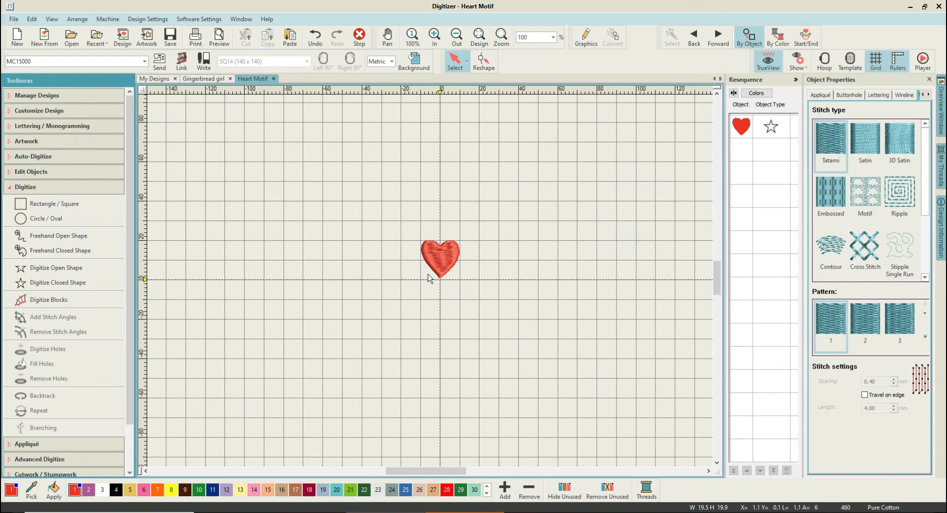
Step: Scale the satin heart down proportionally in two stages, to about 10.9 mm and finally about 7.4 mm wide
left_click(458, 252)
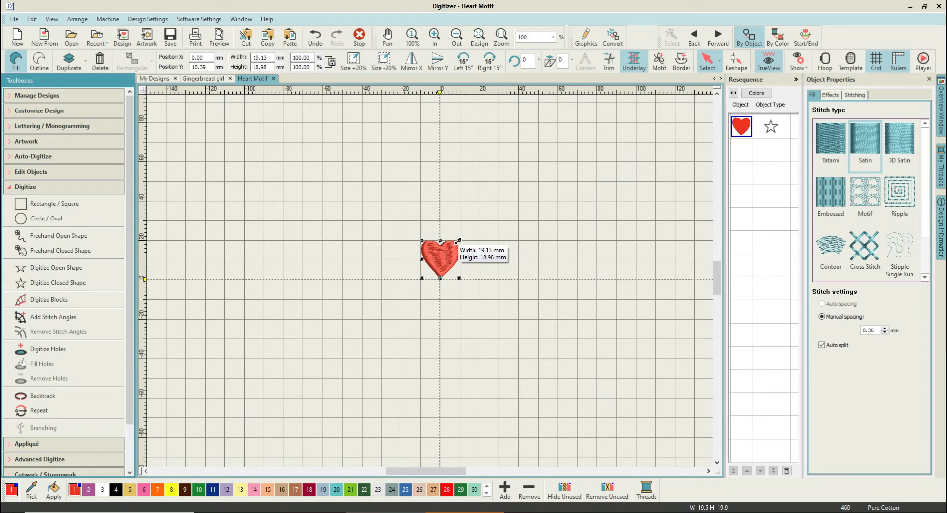
left_click_drag(458, 241, 450, 249)
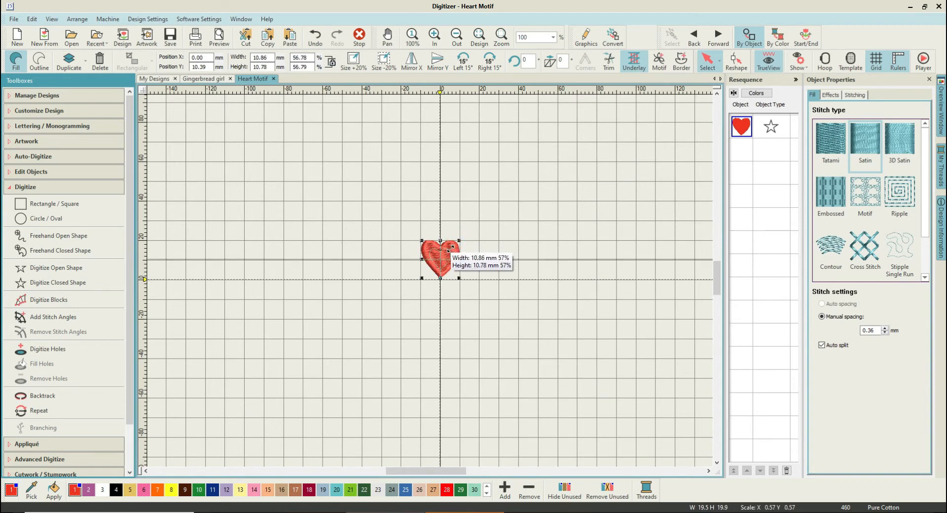
left_click_drag(450, 249, 450, 249)
left_click(554, 244)
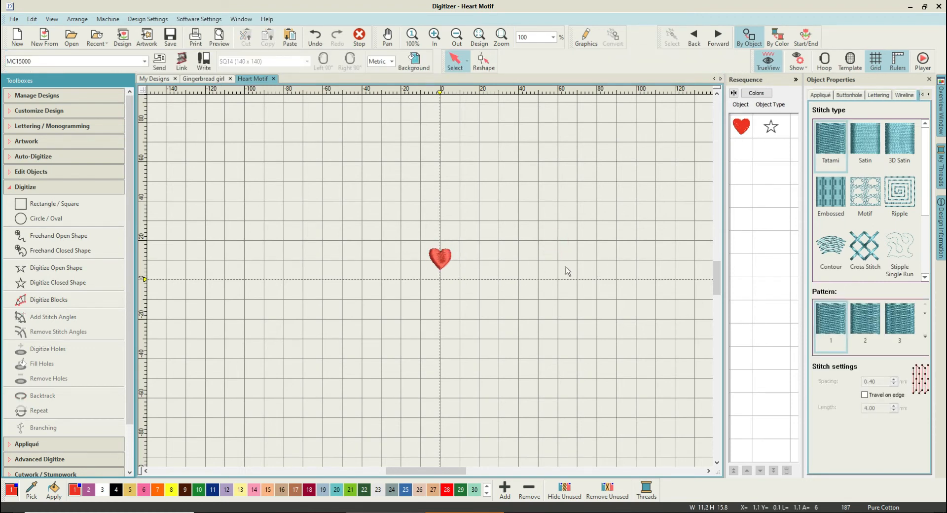
left_click(442, 264)
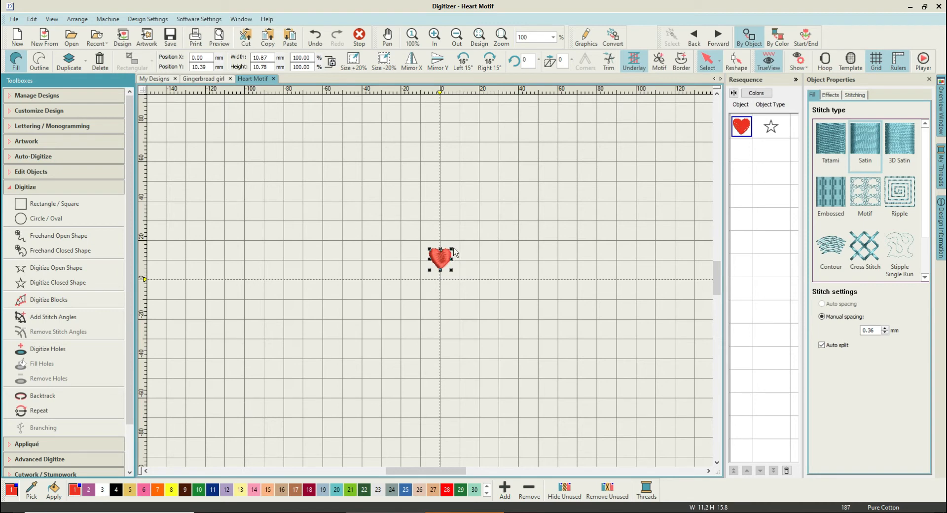
left_click_drag(451, 249, 447, 253)
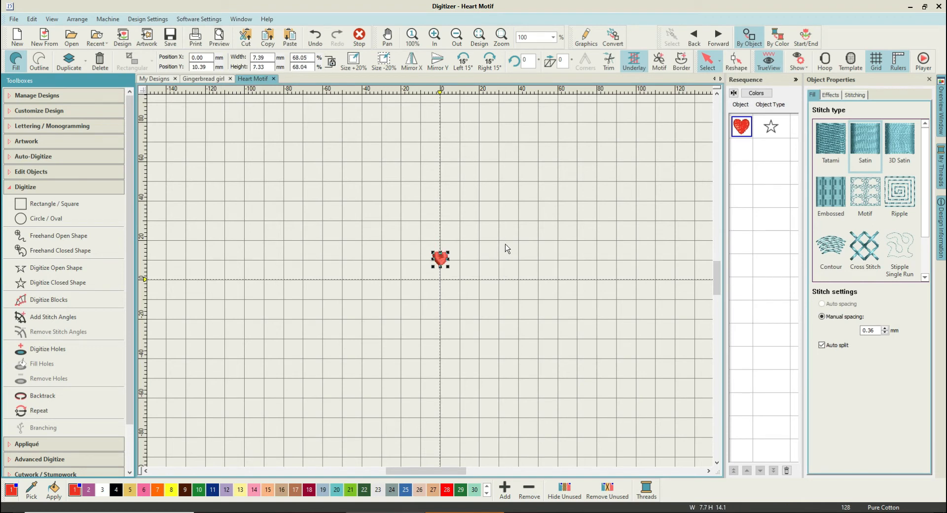
left_click(504, 244)
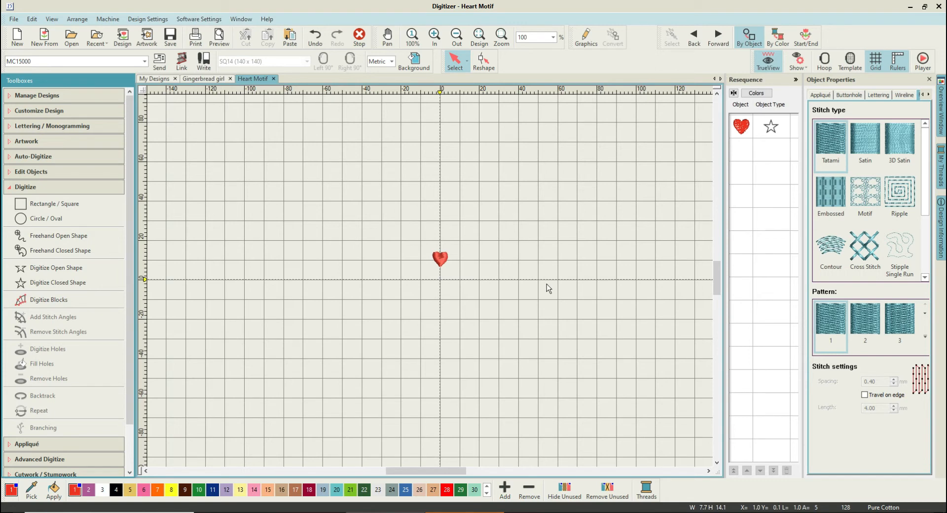
Step: Reshape the heart's stitch angle by raising the angle line's left end until the satin stitches run horizontally
scroll(551, 287, "up", 5)
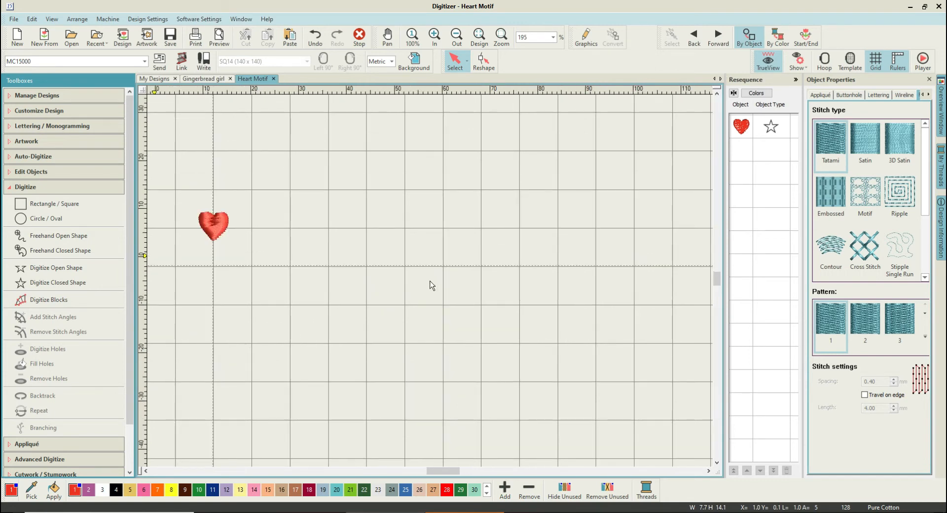
left_click_drag(455, 471, 429, 473)
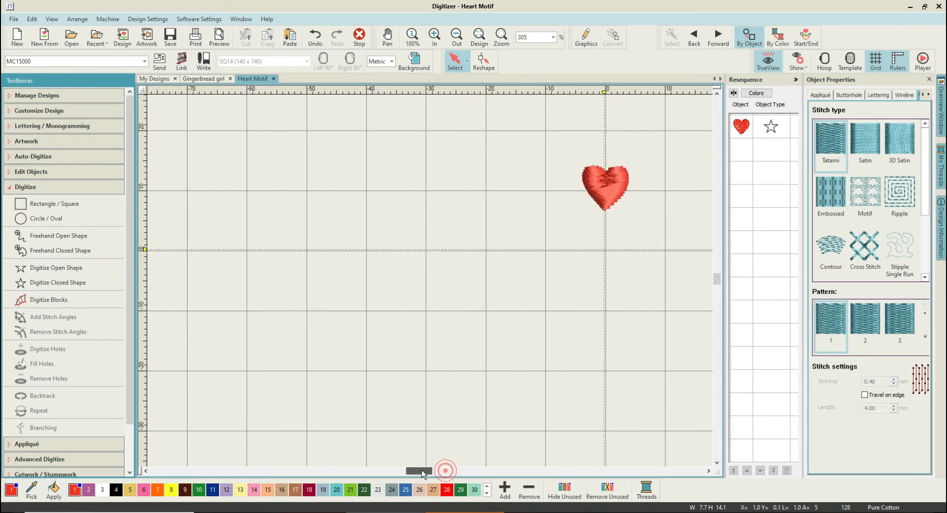
scroll(432, 286, "up", 2)
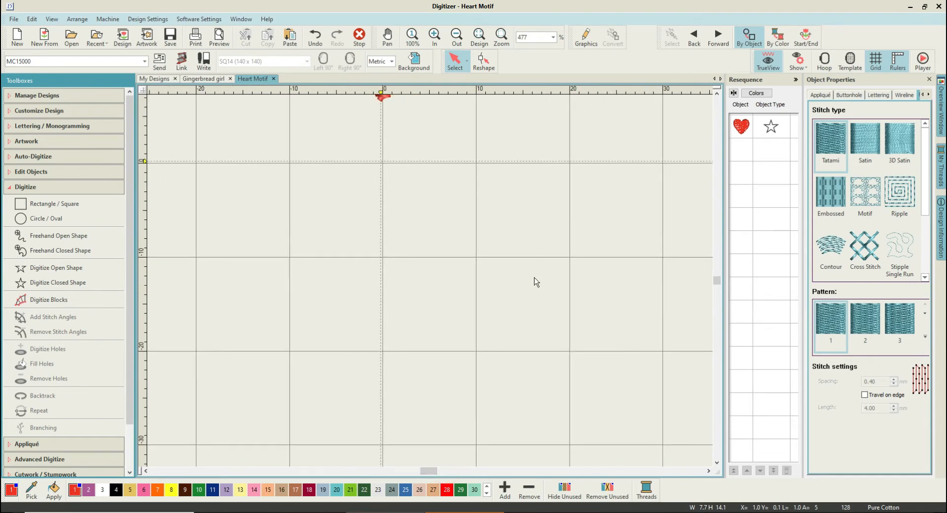
left_click_drag(716, 280, 719, 279)
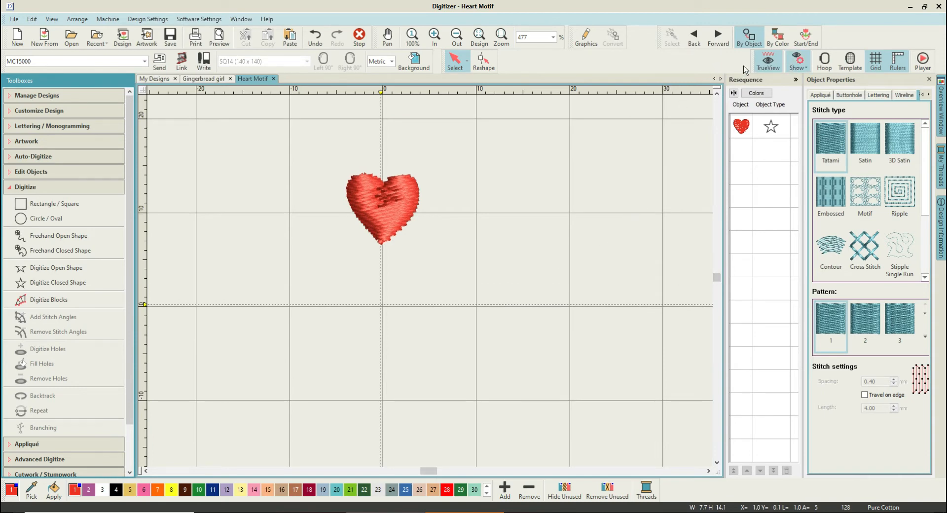
left_click(471, 67)
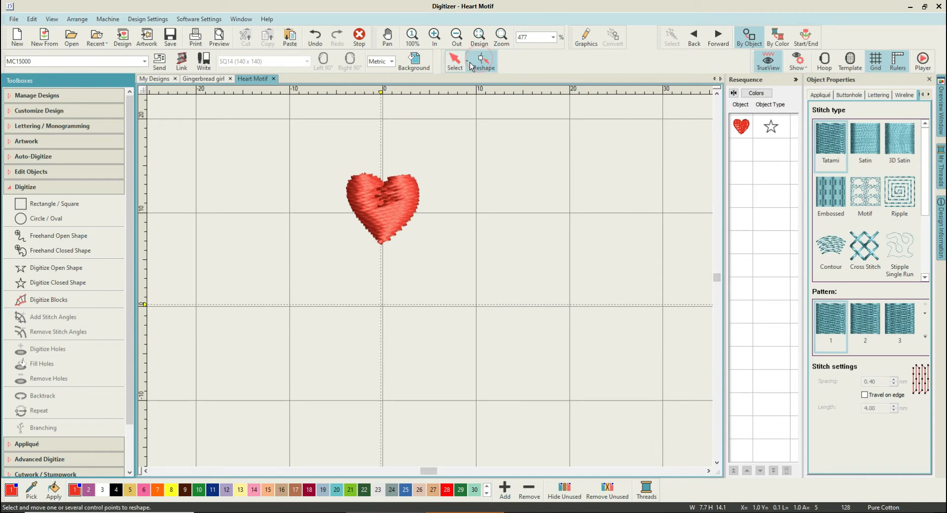
left_click(747, 129)
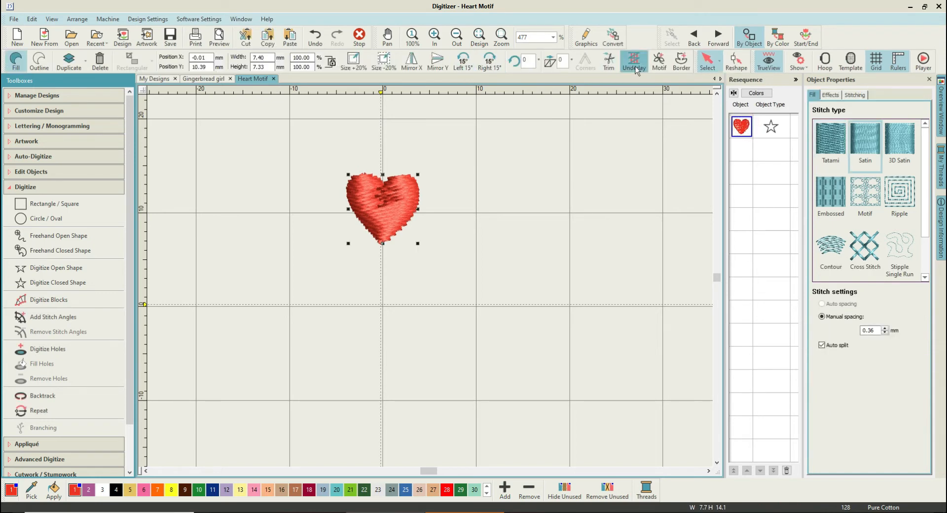
left_click(736, 62)
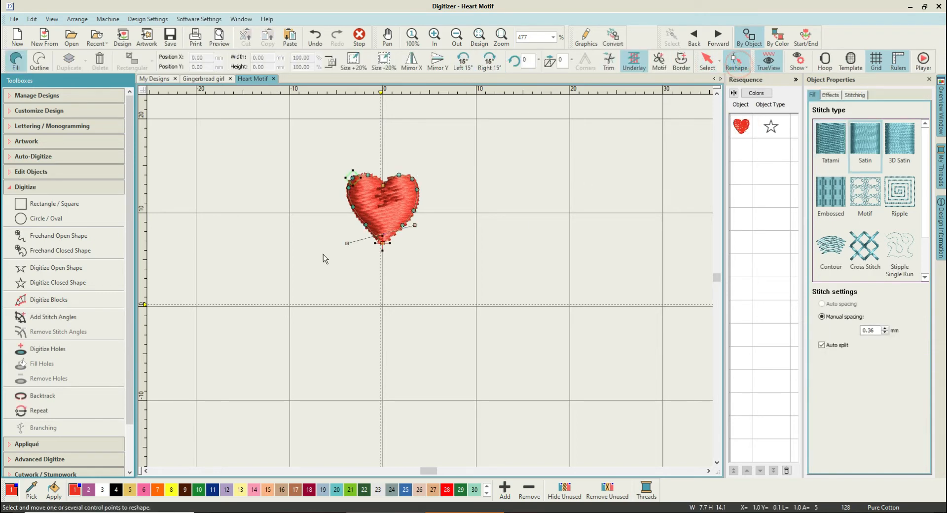
left_click(346, 241)
left_click(345, 241)
left_click(347, 242)
mouse_move(351, 240)
left_mouse_down()
mouse_move(343, 206)
mouse_move(345, 221)
mouse_move(357, 223)
left_mouse_up()
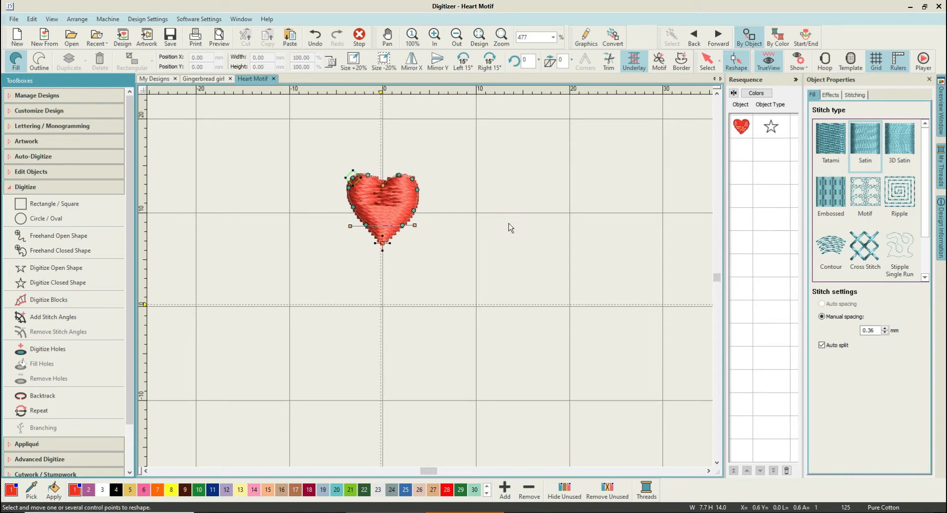
left_click(707, 60)
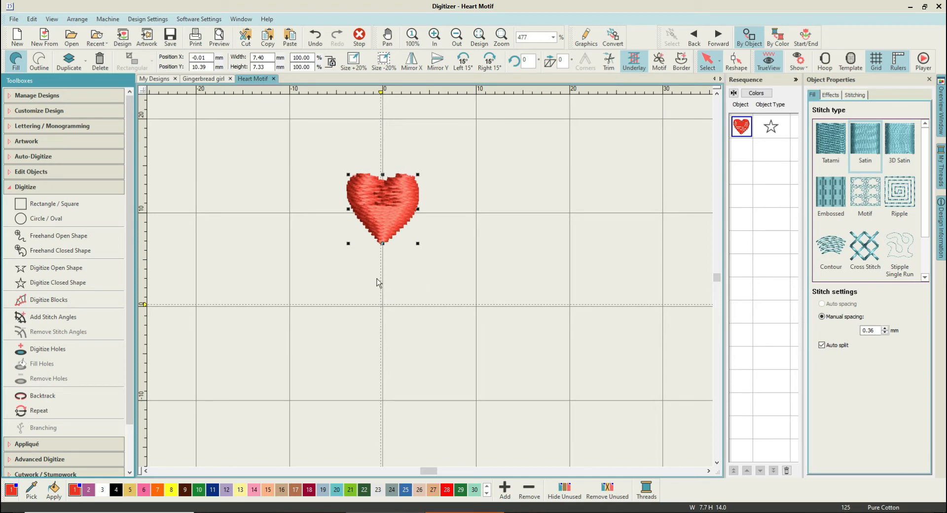
left_click(481, 225)
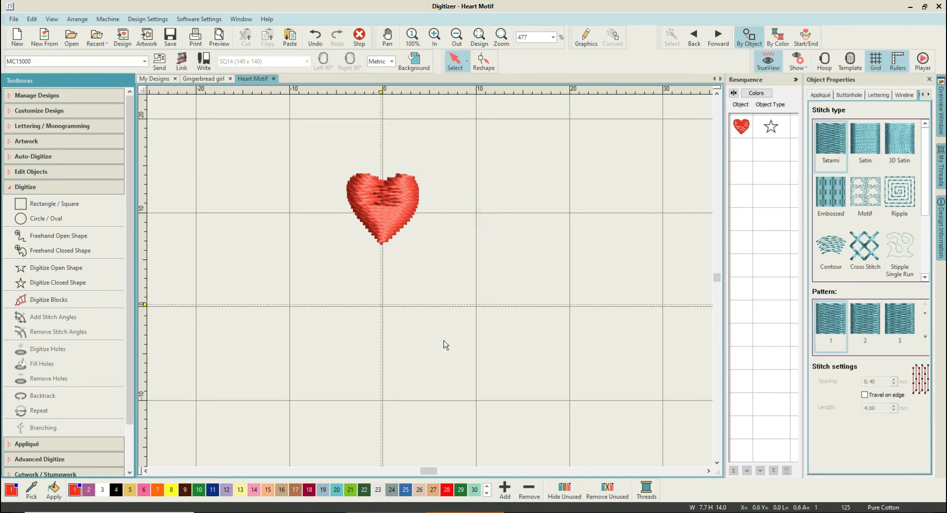
Step: Start creating a motif from the heart, assigning the personal category listed just above Lovelock Fills and entering a pattern name
left_click(404, 196)
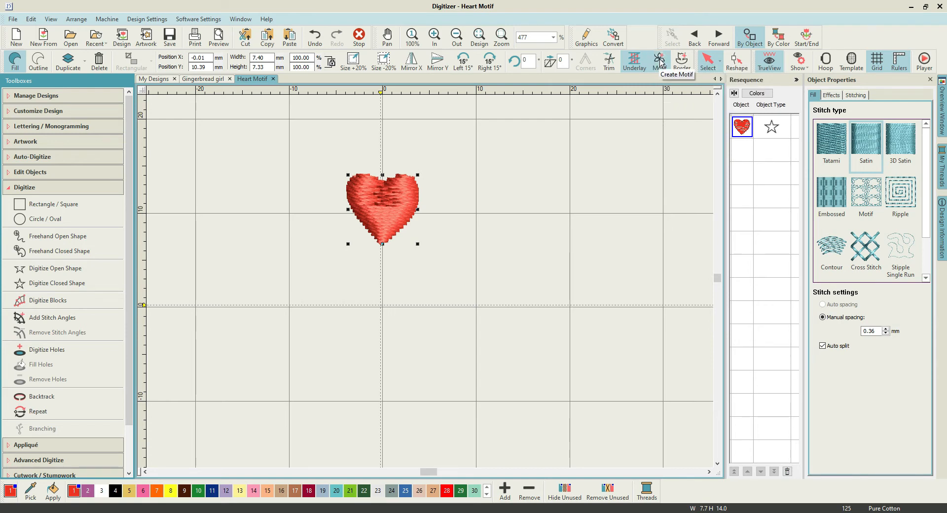
left_click(660, 61)
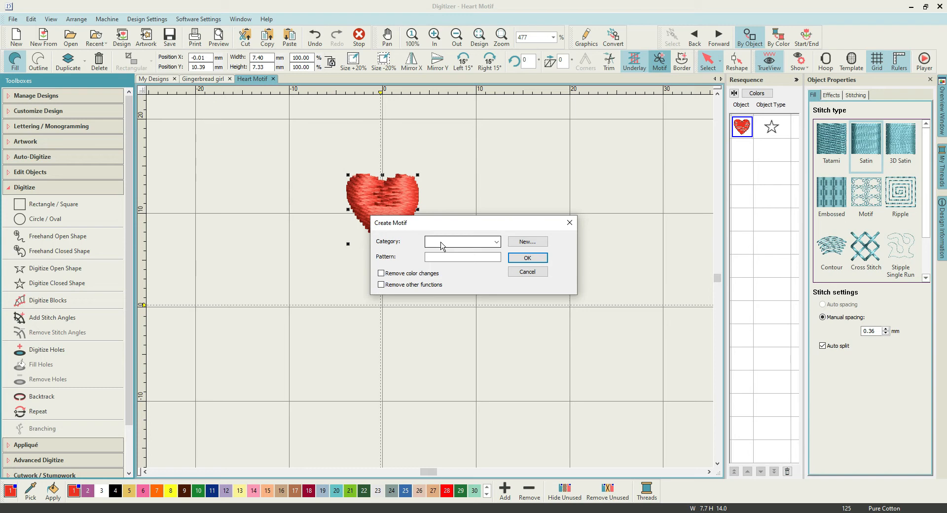
left_click(441, 244)
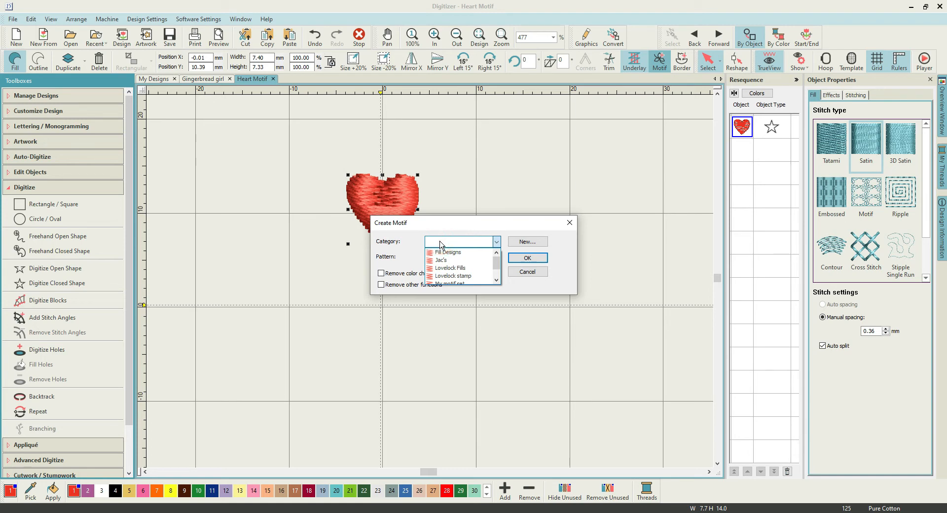
left_click(440, 244)
left_click(440, 244)
scroll(444, 269, "down", 1)
scroll(449, 285, "up", 1)
scroll(450, 270, "down", 1)
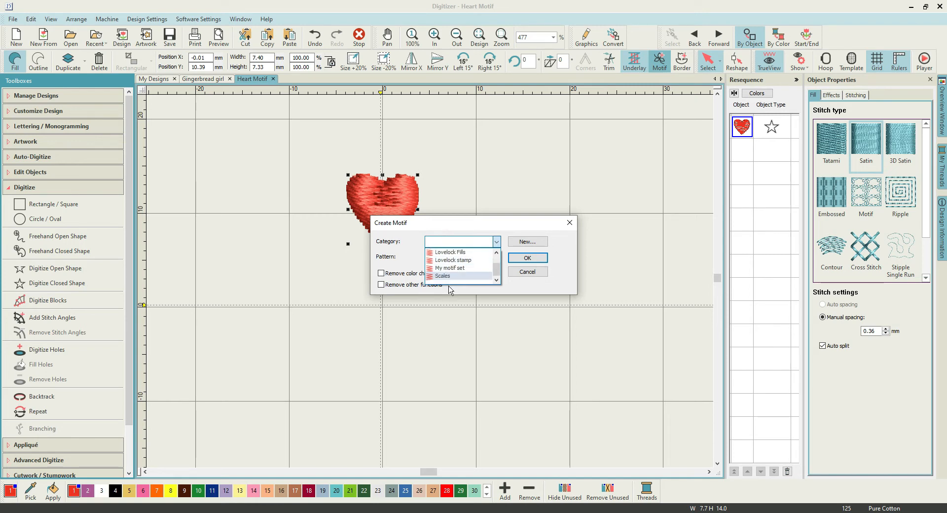
scroll(449, 281, "up", 2)
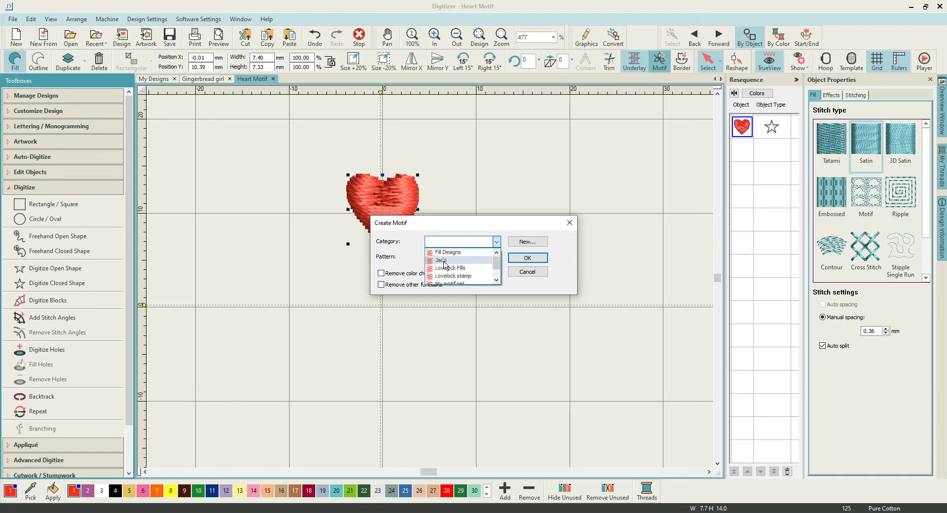
left_click(443, 260)
left_click(445, 259)
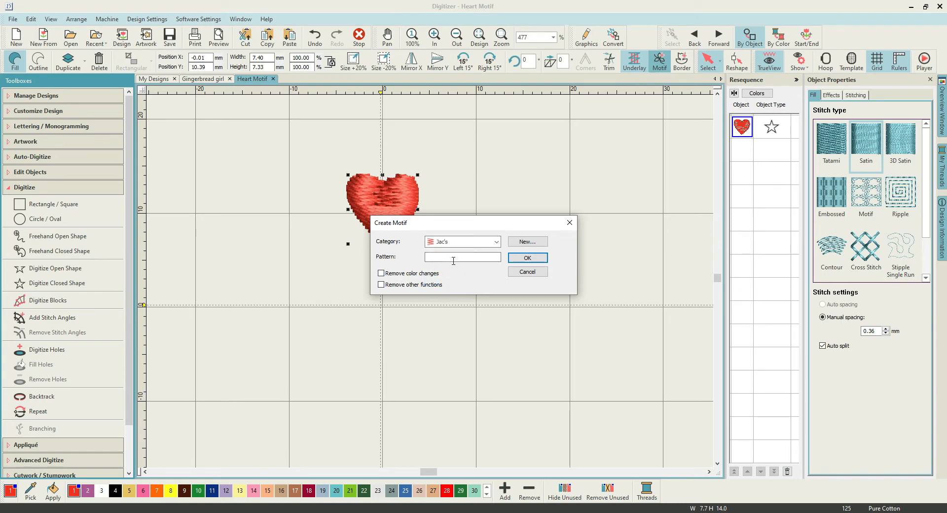
left_click(452, 260)
left_click(452, 259)
left_click(534, 259)
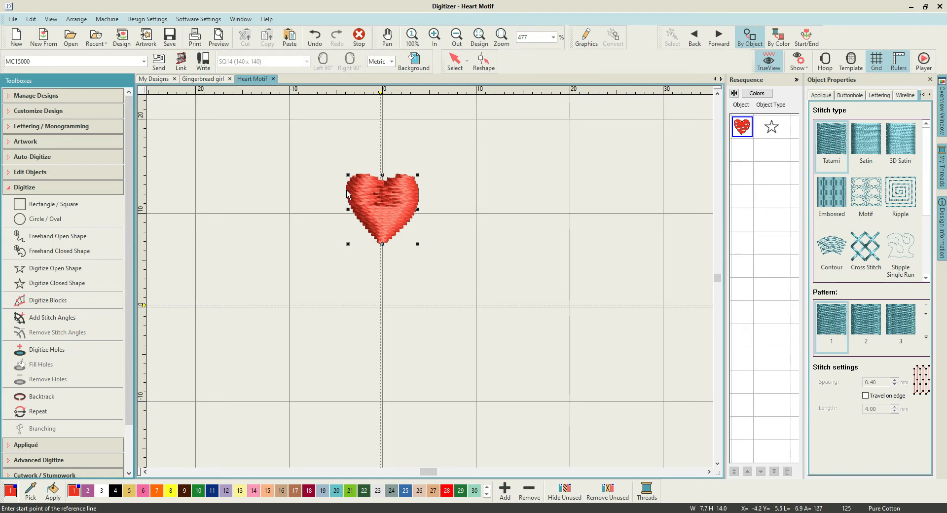
Step: Finish the Heart 3 motif by setting its reference line from the heart's left edge to its right edge, and deselect the heart
scroll(347, 194, "up", 3)
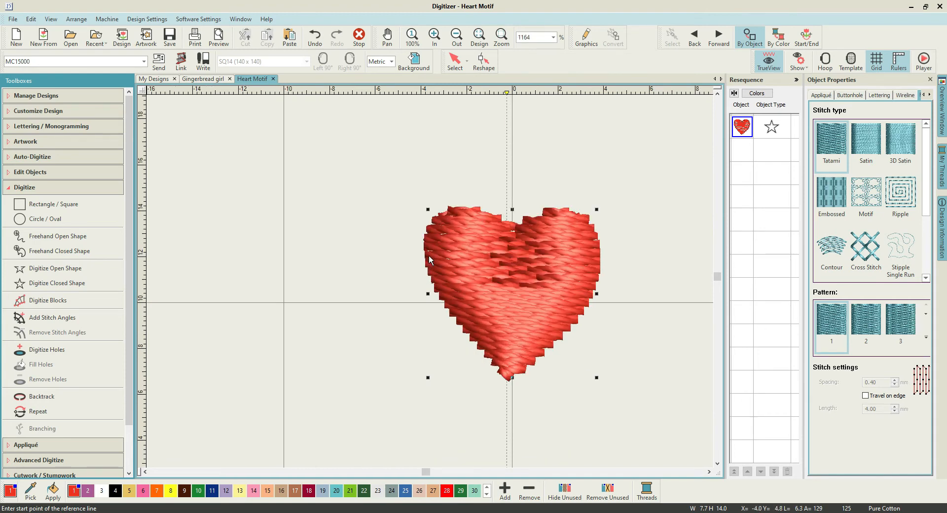
left_click(425, 254)
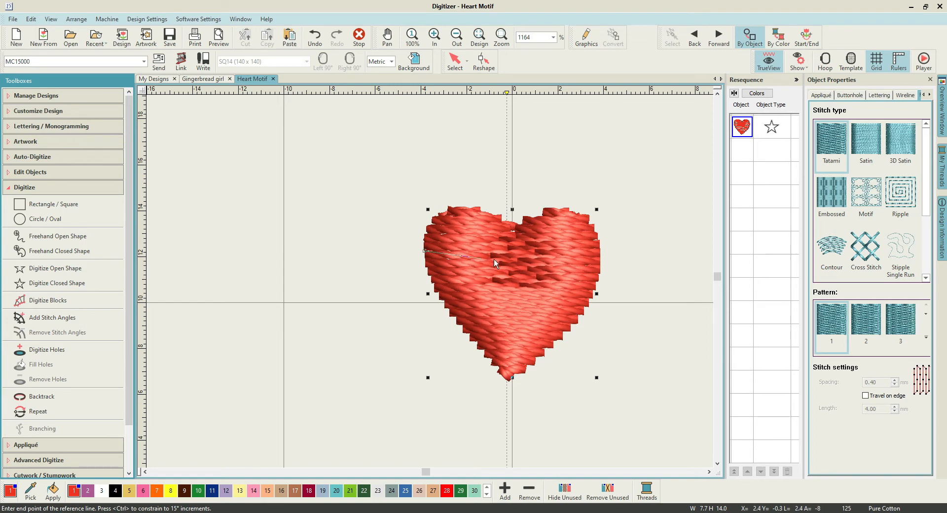
left_click(600, 258)
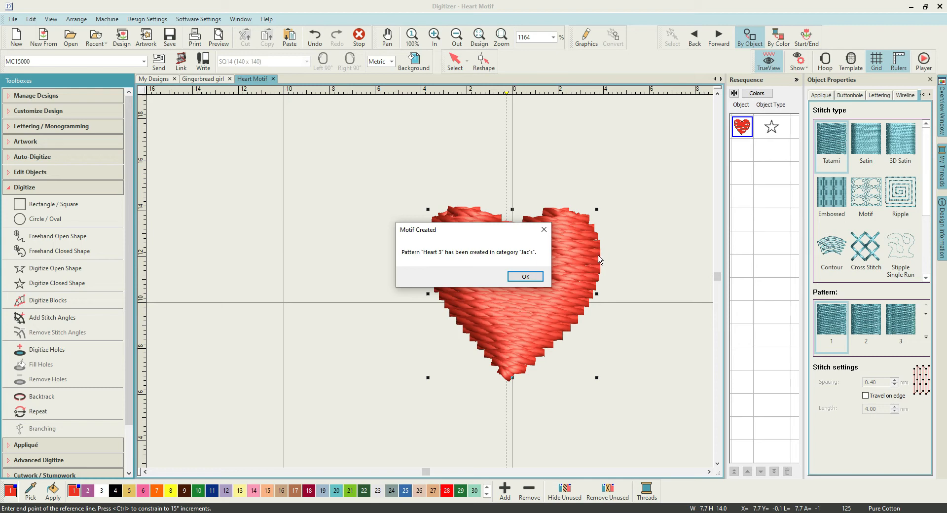
left_click(537, 277)
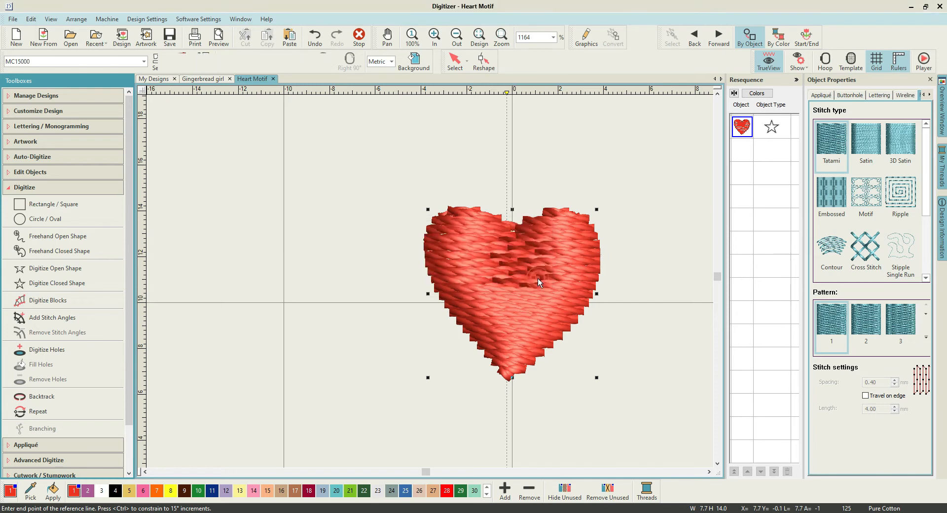
left_click(634, 194)
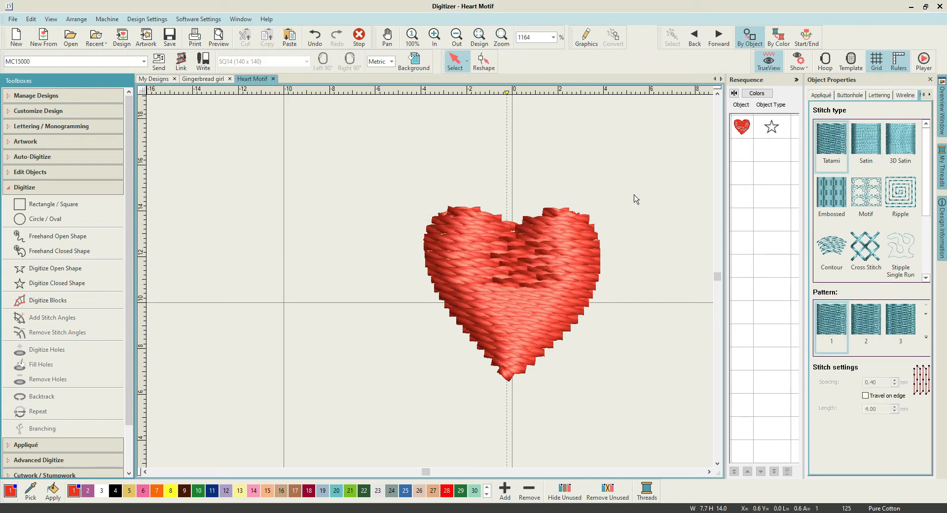
Step: Digitize a horizontal open line about 100 mm long above the single heart using the Heart 3 motif outline
scroll(429, 283, "down", 3)
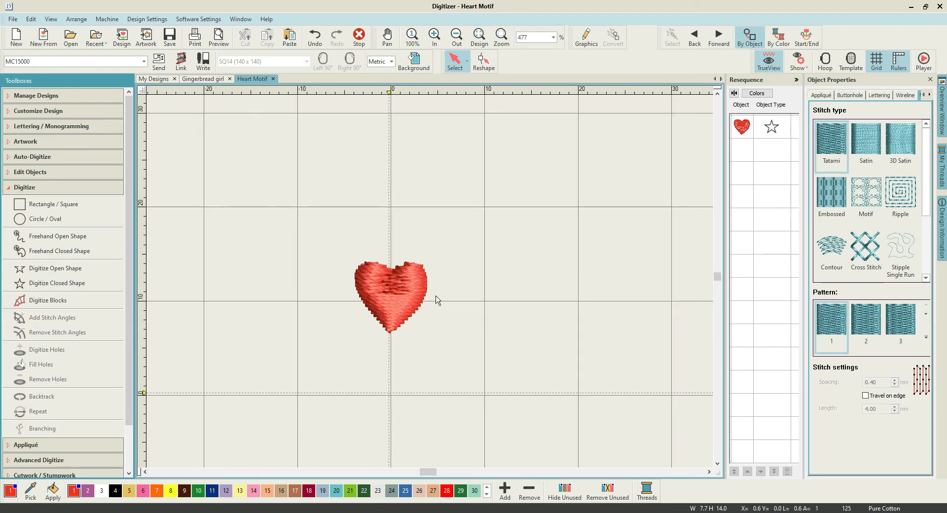
scroll(430, 285, "down", 2)
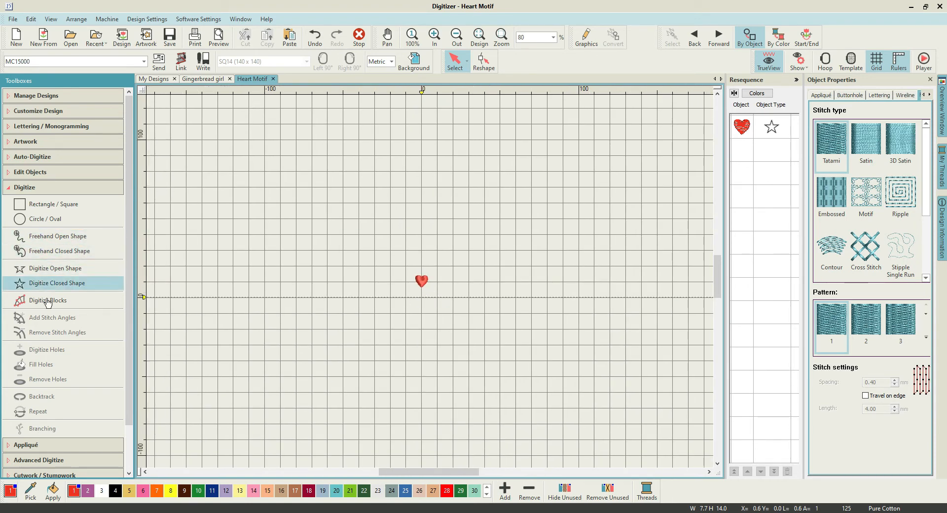
left_click(49, 271)
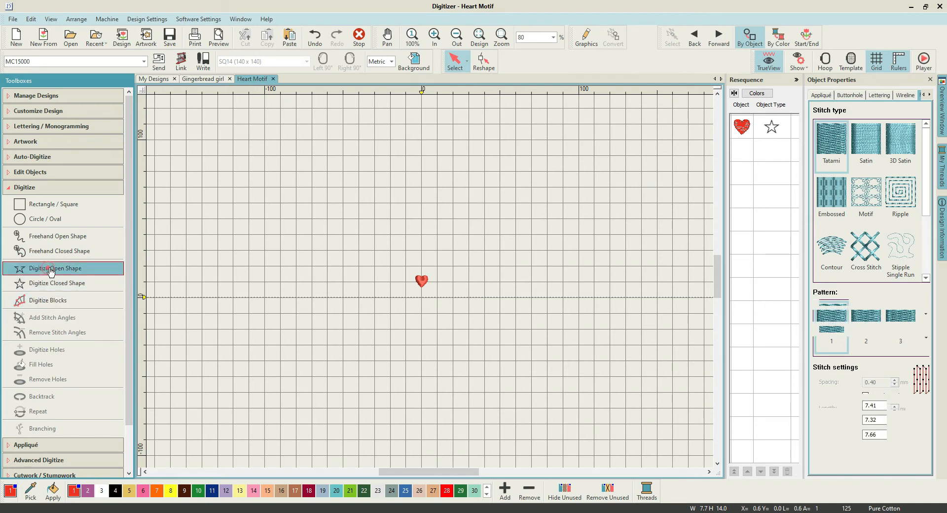
left_click(326, 203)
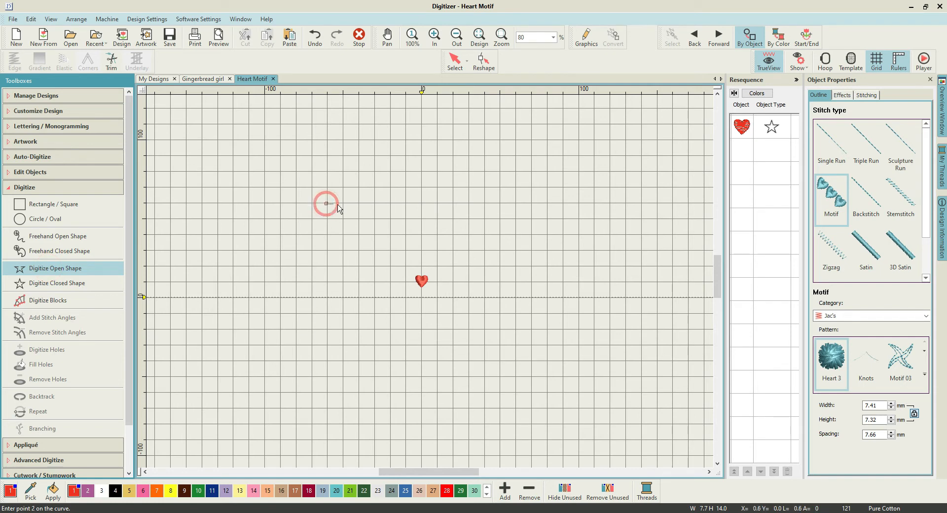
left_click(485, 203)
left_click(485, 203)
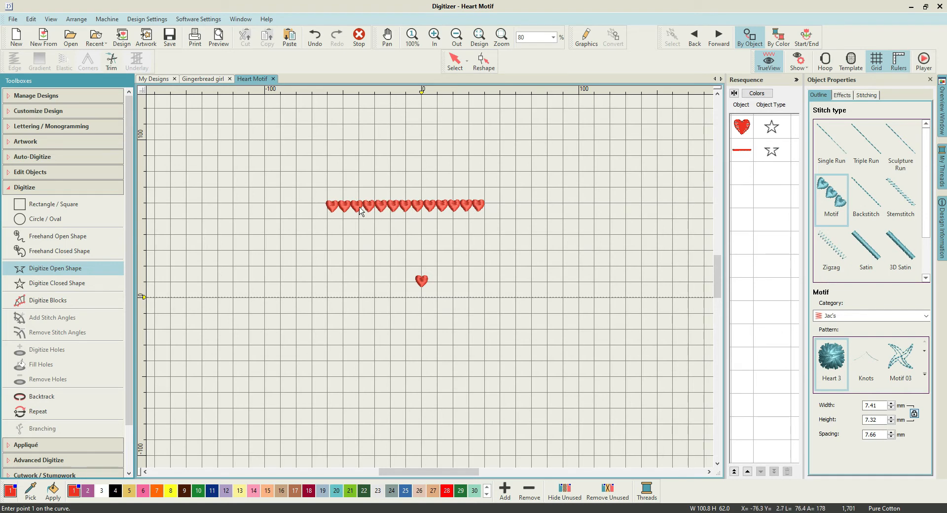
Step: Start creating a second motif from the single heart in the same personal category, naming the pattern Heart 4
scroll(393, 258, "up", 3)
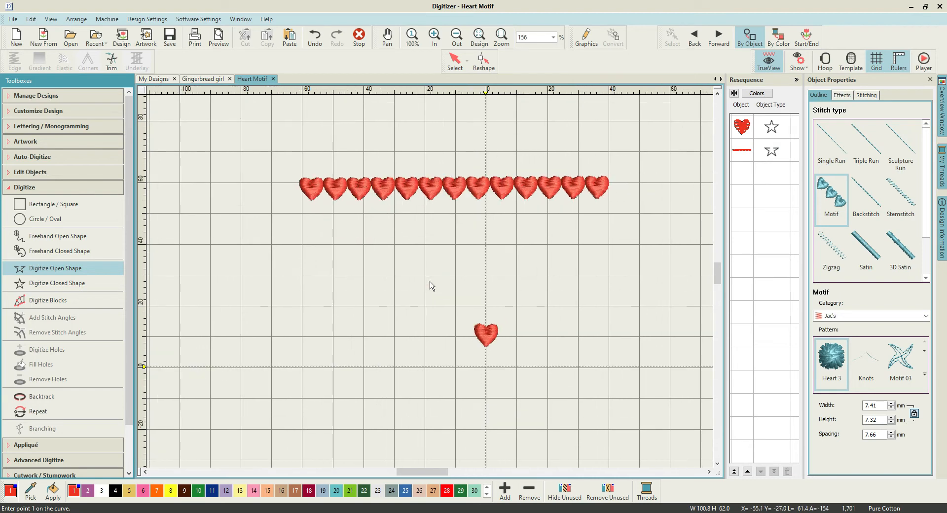
scroll(430, 286, "up", 5)
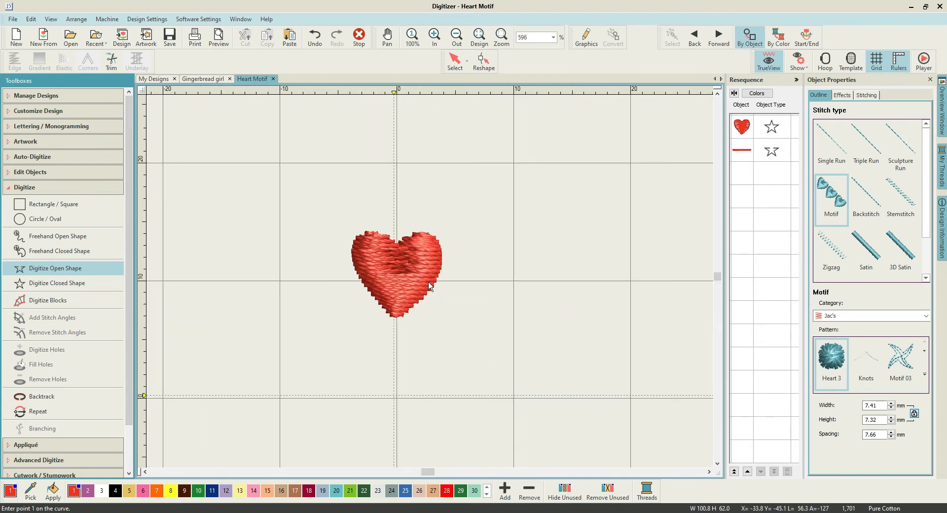
left_click(401, 267)
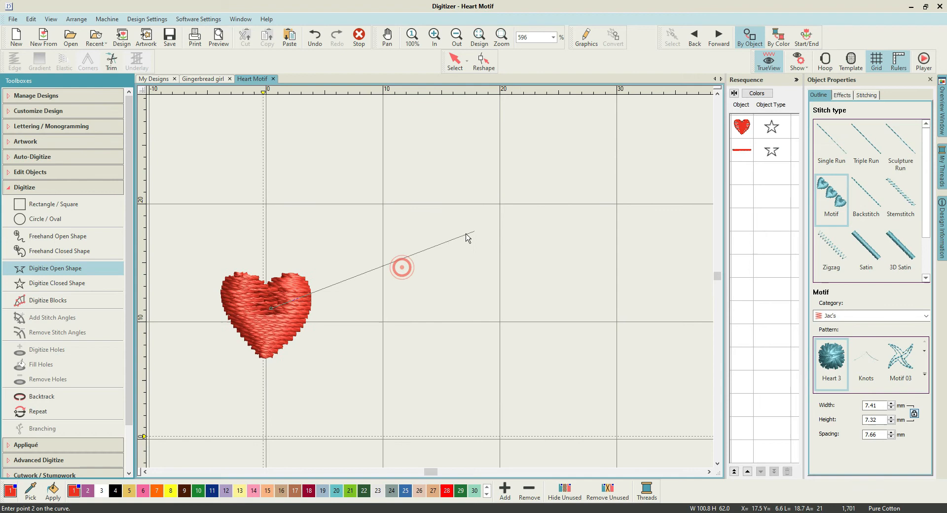
key("Escape")
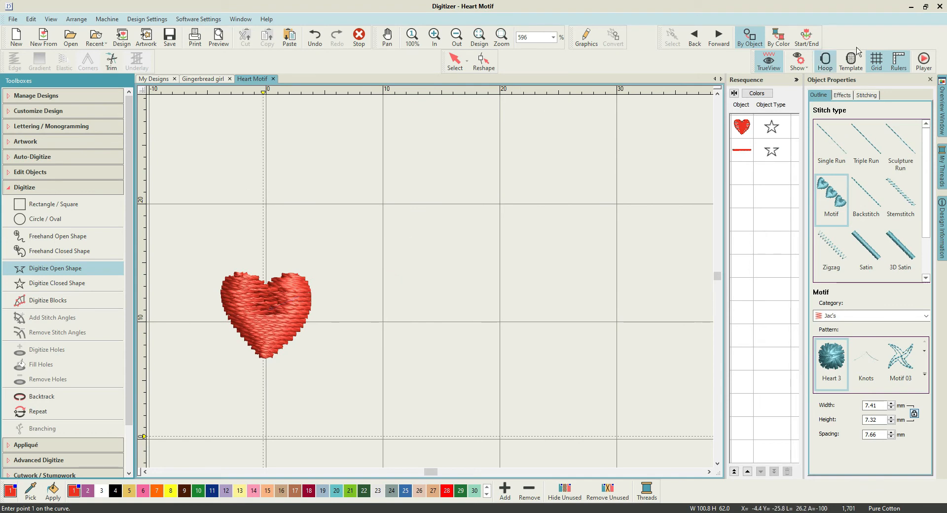
left_click(741, 127)
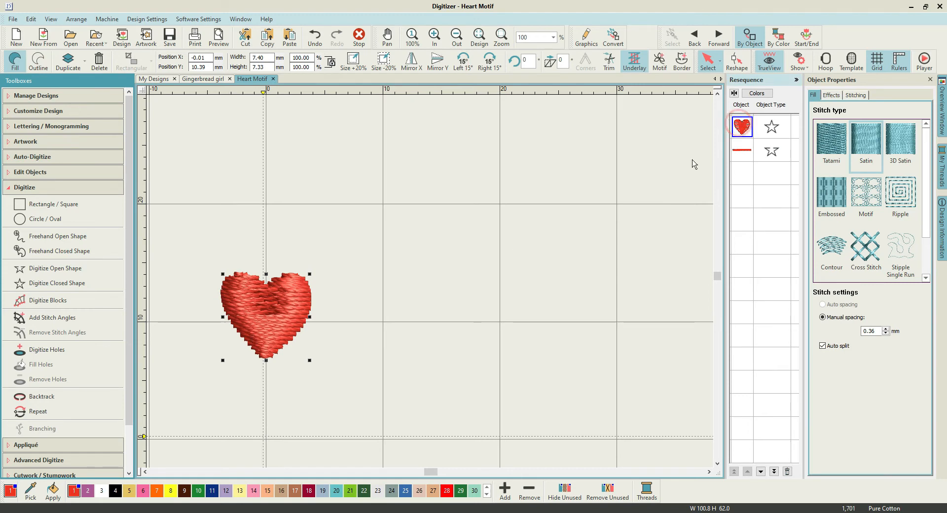
left_click(770, 67)
left_click(659, 59)
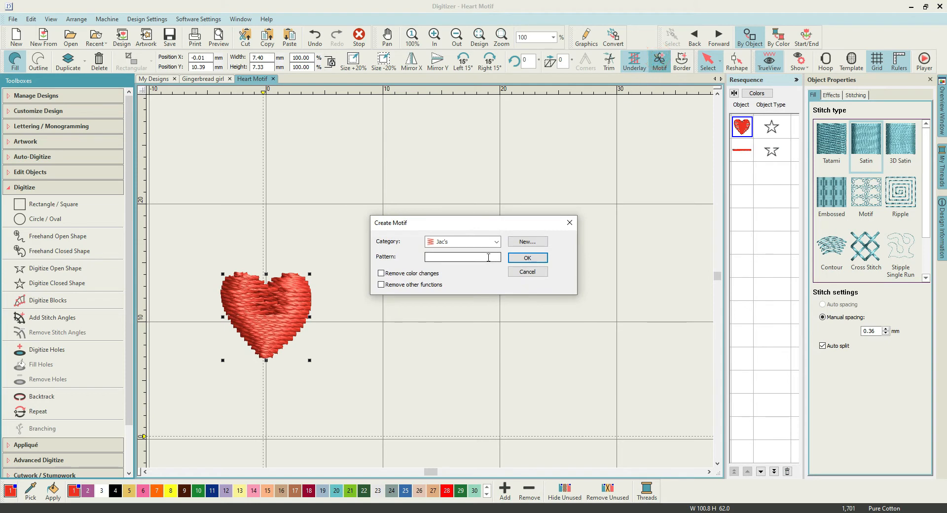
left_click(449, 261)
left_click(524, 258)
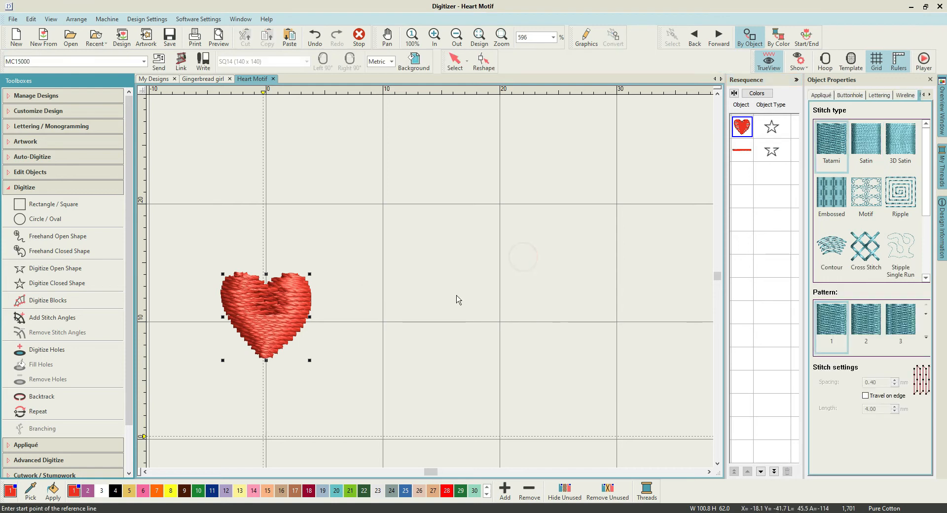
Step: Complete the Heart 4 motif with a level reference line running just inside the heart's left and right edges at mid-height
left_click(225, 317)
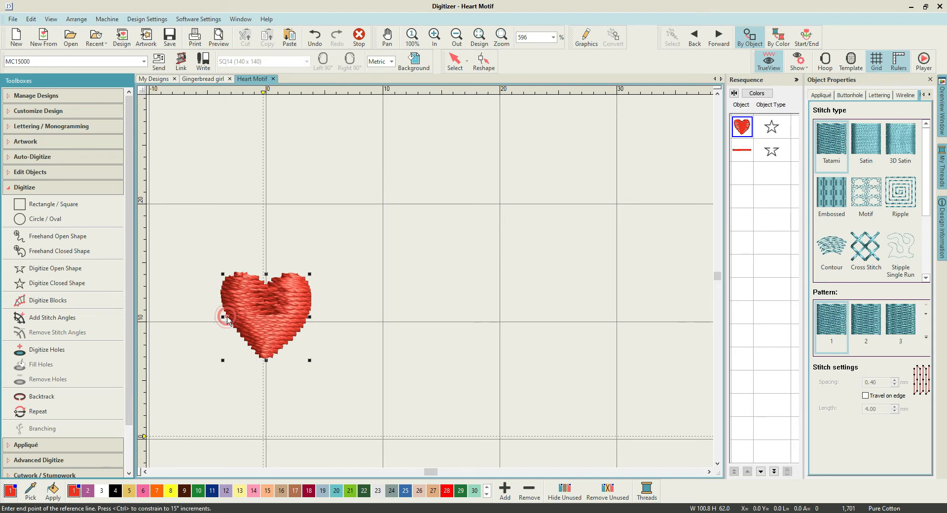
left_click(307, 317)
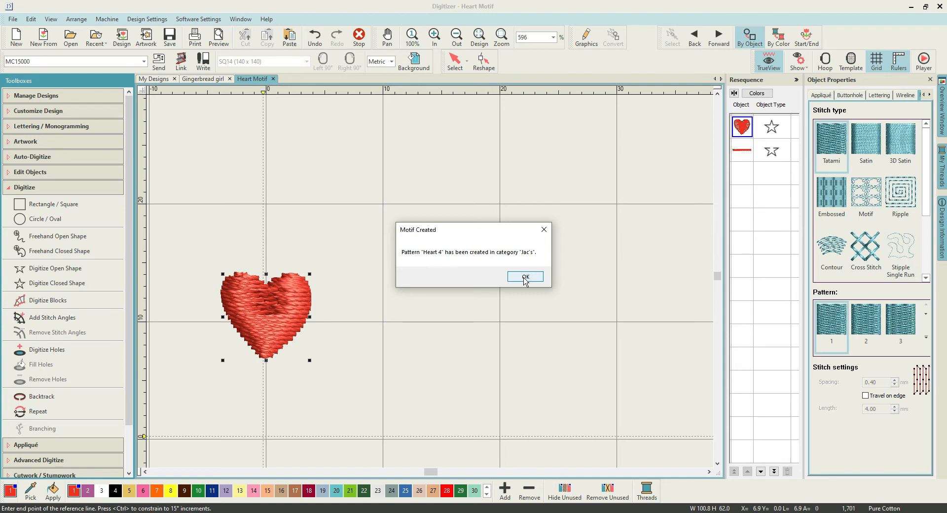
left_click(525, 278)
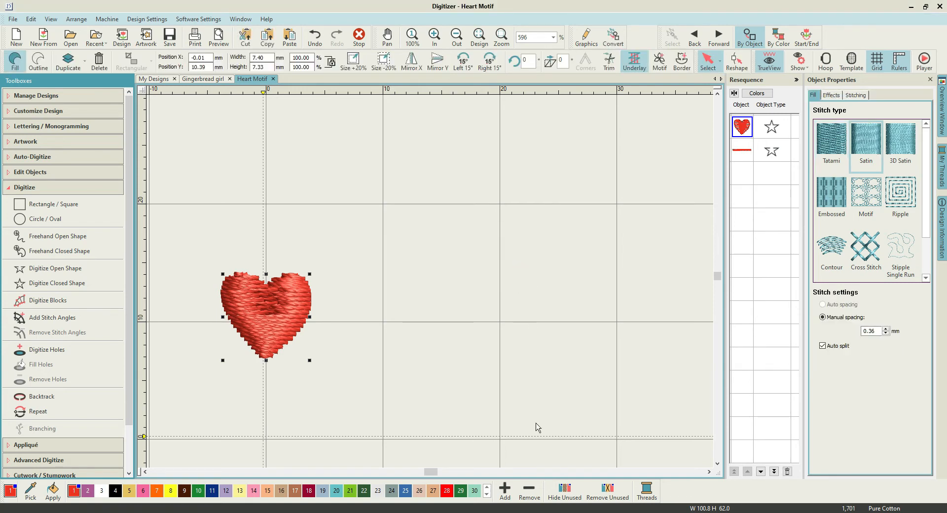
Step: Digitize a horizontal open line about 100 mm long between the first heart row and the single heart, using the Heart 4 motif
mouse_move(429, 471)
left_mouse_down()
mouse_move(401, 470)
mouse_move(424, 468)
left_mouse_up()
scroll(430, 283, "down", 3)
scroll(430, 285, "down", 5)
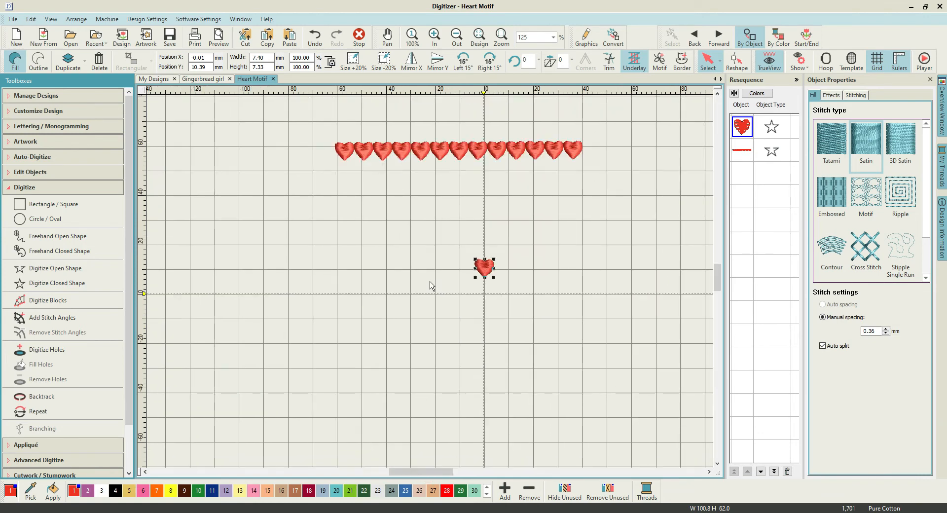
left_click(514, 259)
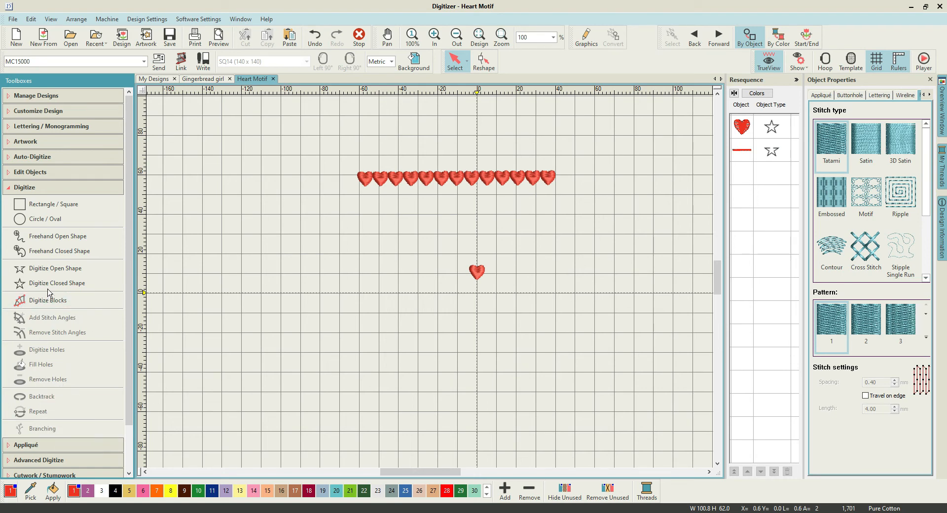
left_click(48, 269)
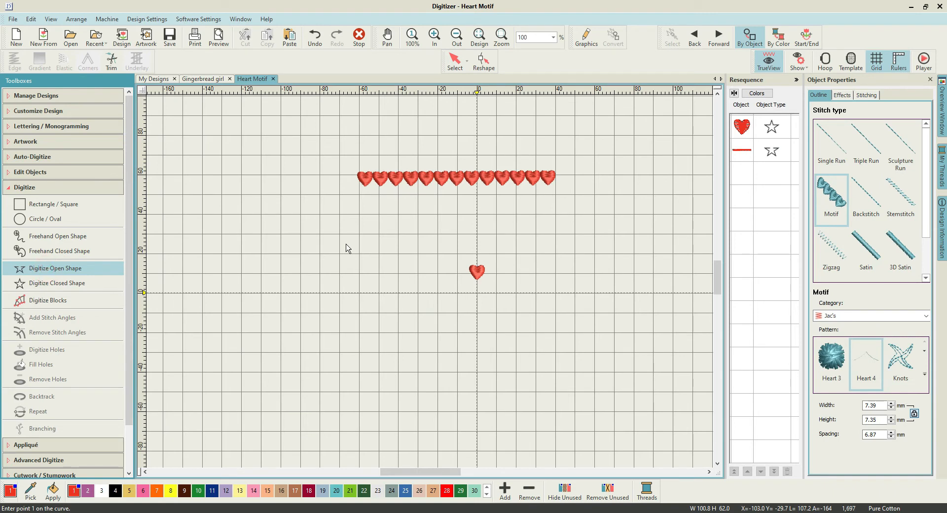
left_click(359, 233)
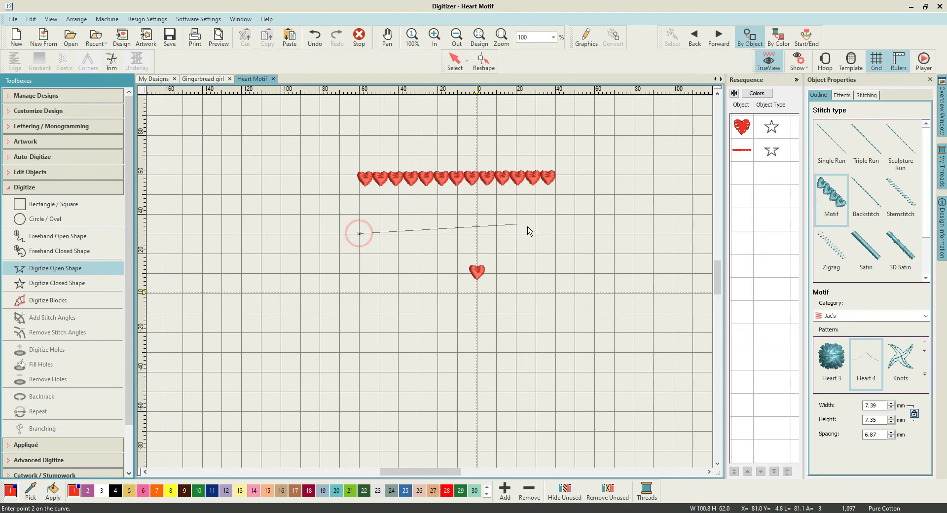
left_click(556, 235)
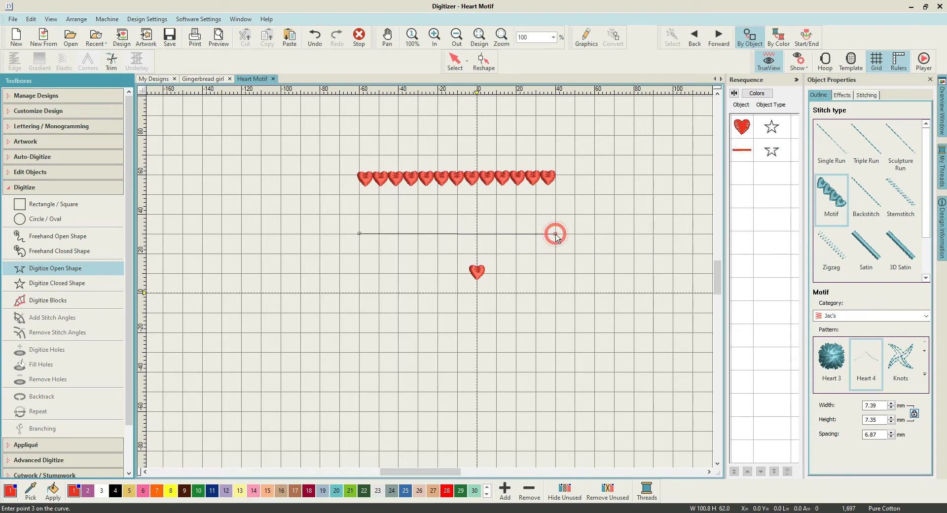
left_click(556, 235)
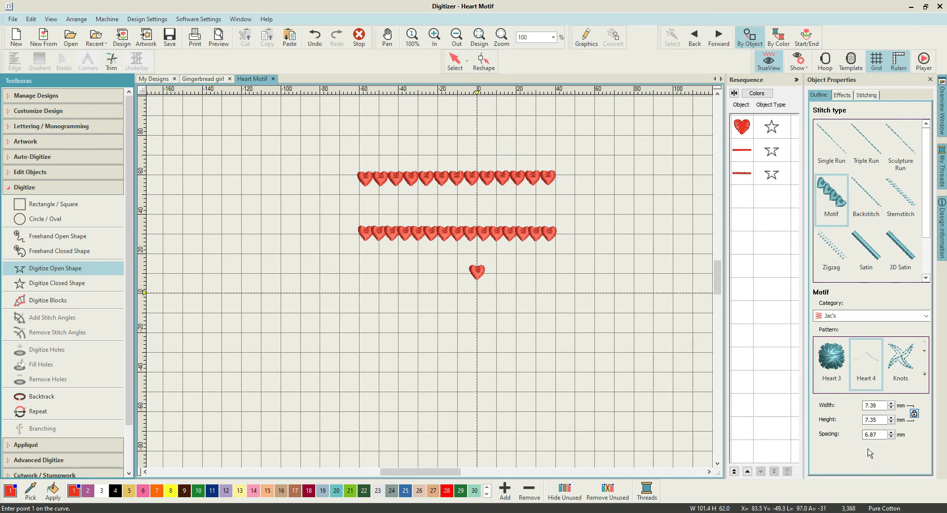
Step: Set the motif spacing of the lower heart row to 7.39 mm, matching its motif width, and deselect the row
left_click(746, 177)
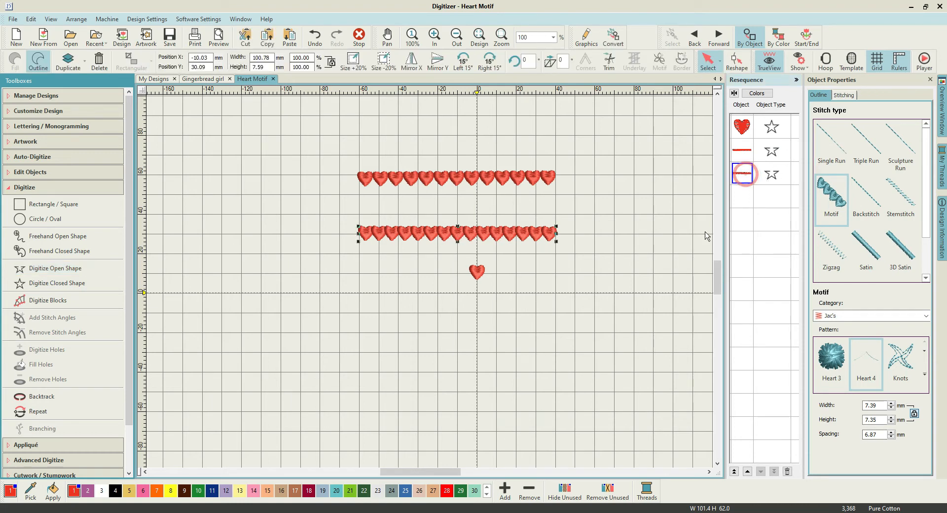
double_click(885, 435)
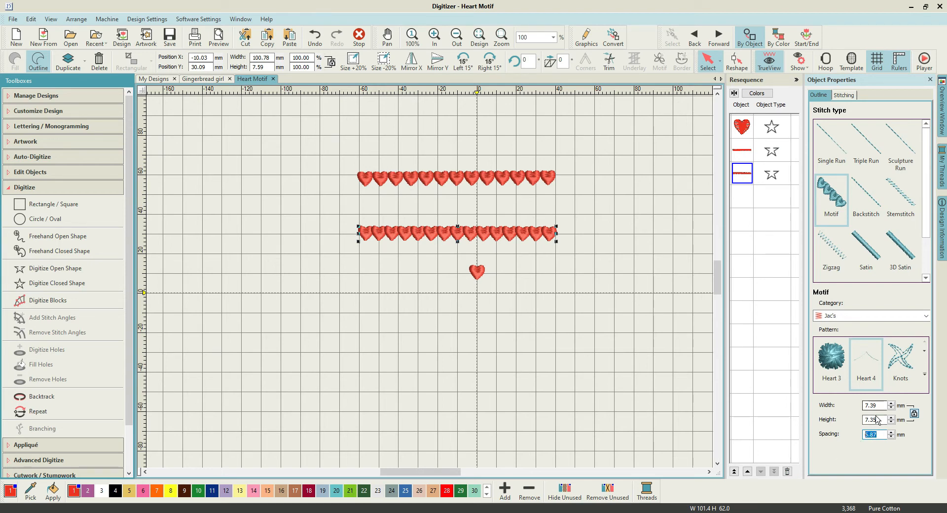
type("7.39")
key("Return")
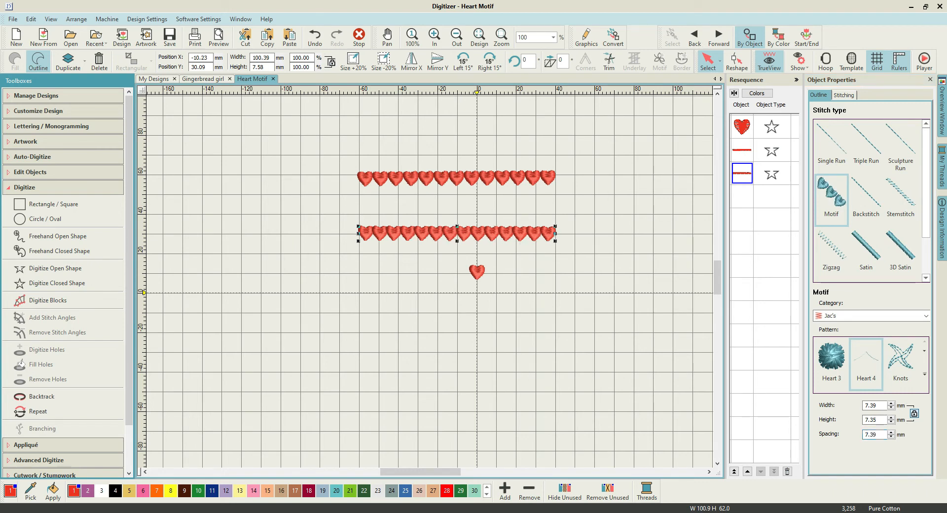
left_click(643, 322)
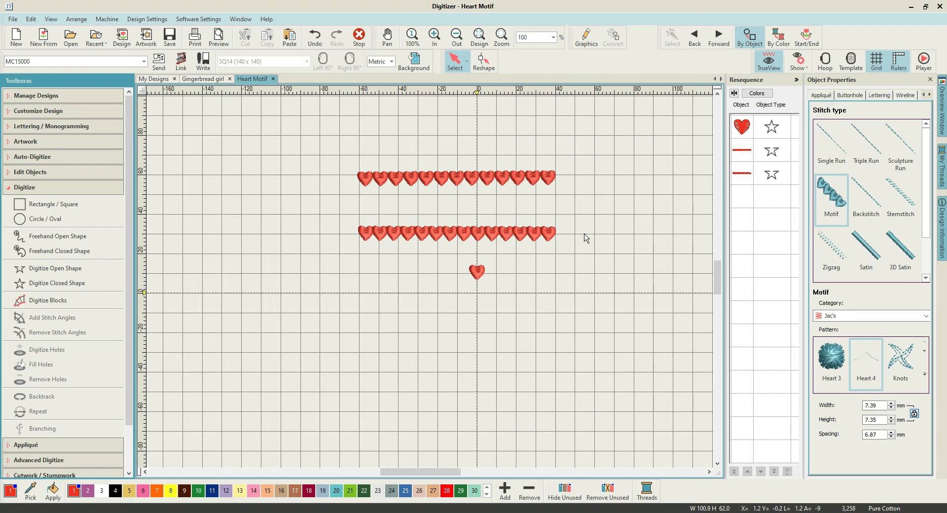
Step: Examine the full set of motif patterns stored in the personal category, keeping that category selected
left_click(826, 315)
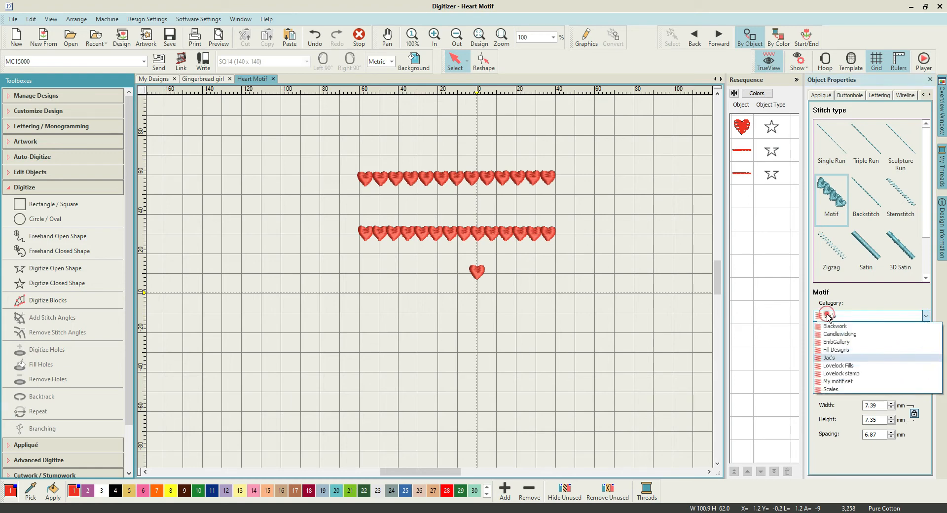
left_click(830, 358)
left_click(926, 375)
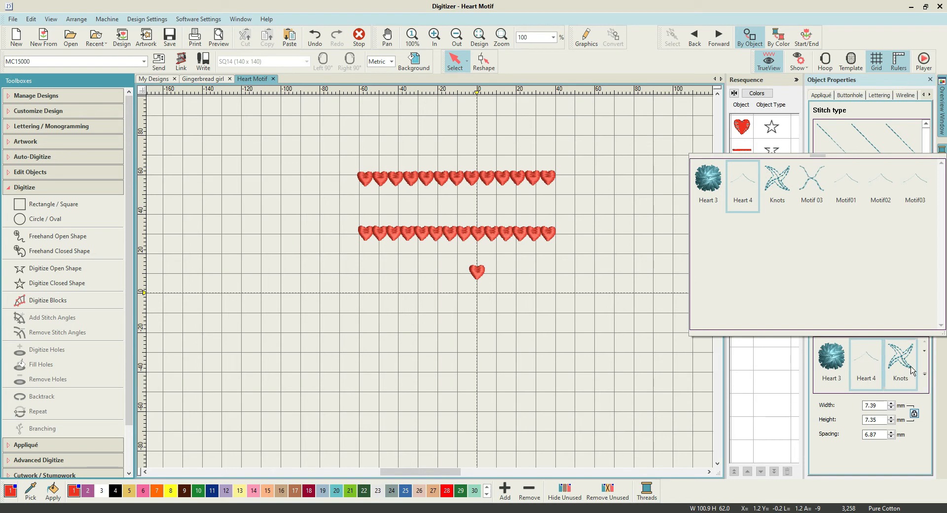
left_click(635, 229)
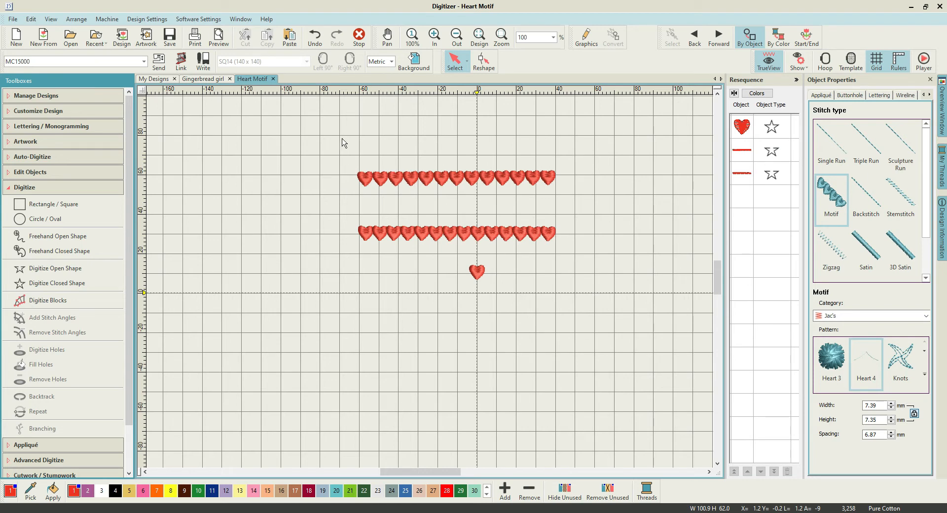
Step: Delete the single heart and both rows of heart motifs from the design
left_click_drag(340, 135, 618, 328)
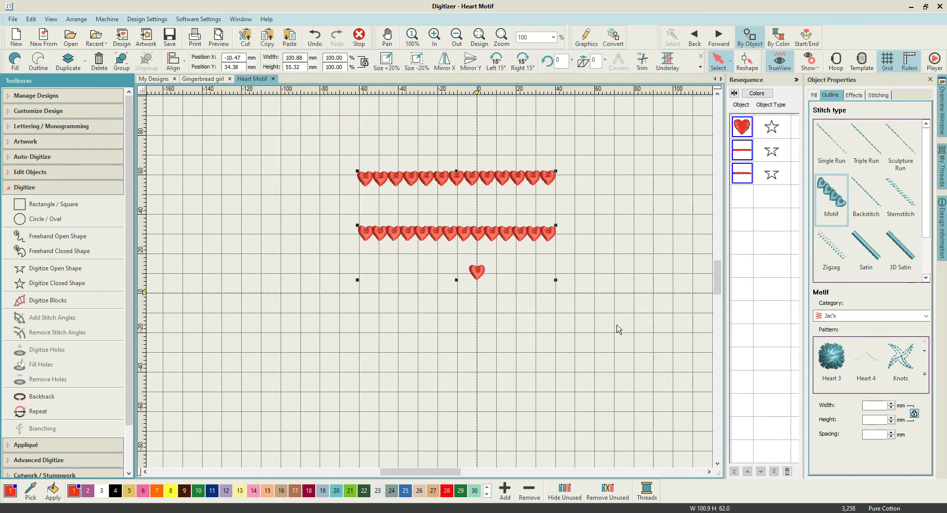
key("Delete")
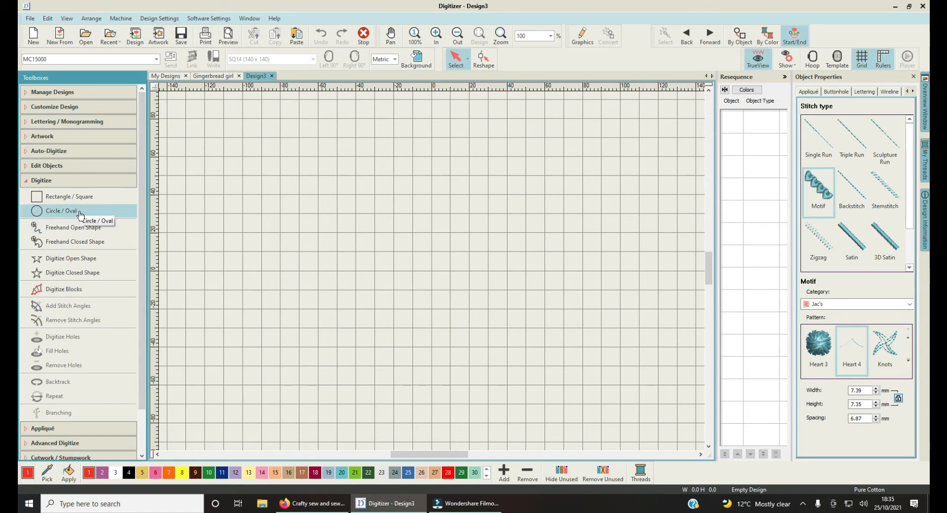
Step: Digitize a circle about 102 mm in diameter and convert it to an outline of Heart 4 motifs
left_click(80, 210)
left_click(421, 240)
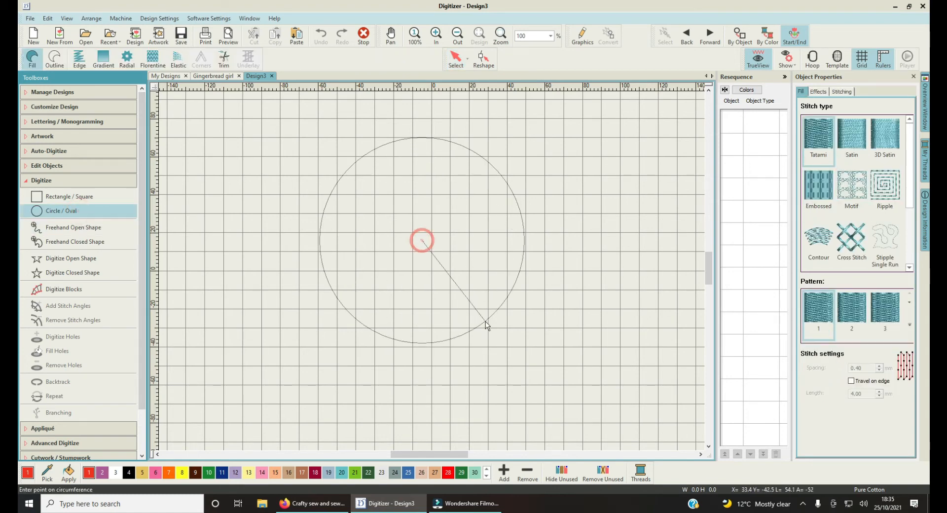
left_click(480, 323)
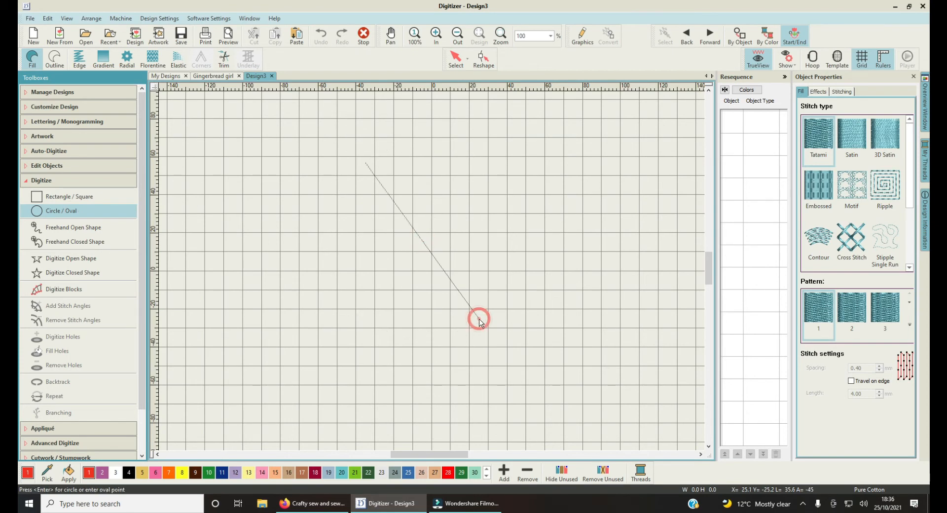
key("Return")
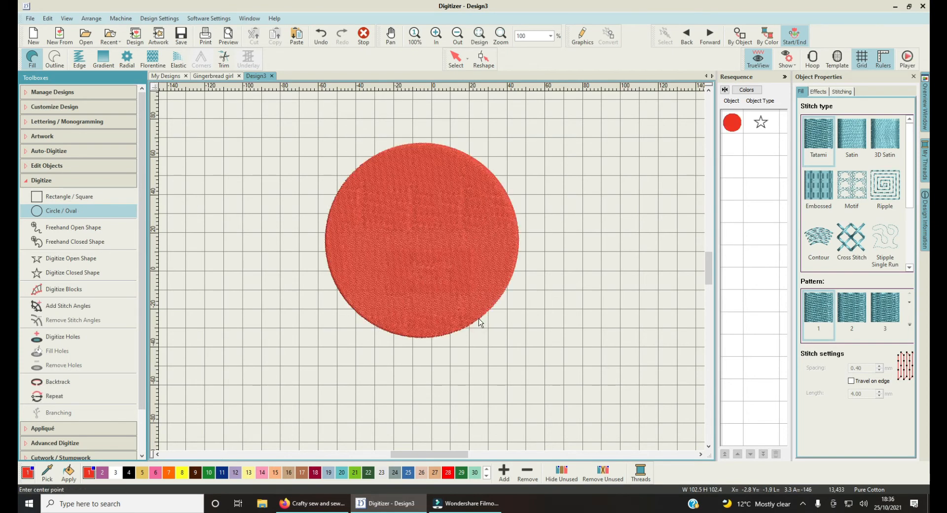
left_click(732, 122)
left_click(54, 58)
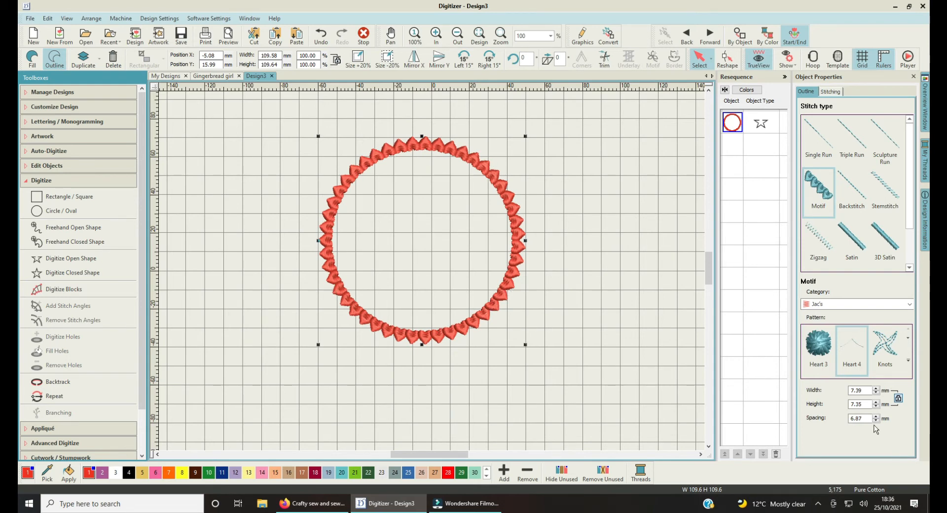
Step: Set the motif spacing of the heart circle to 8 mm
double_click(865, 418)
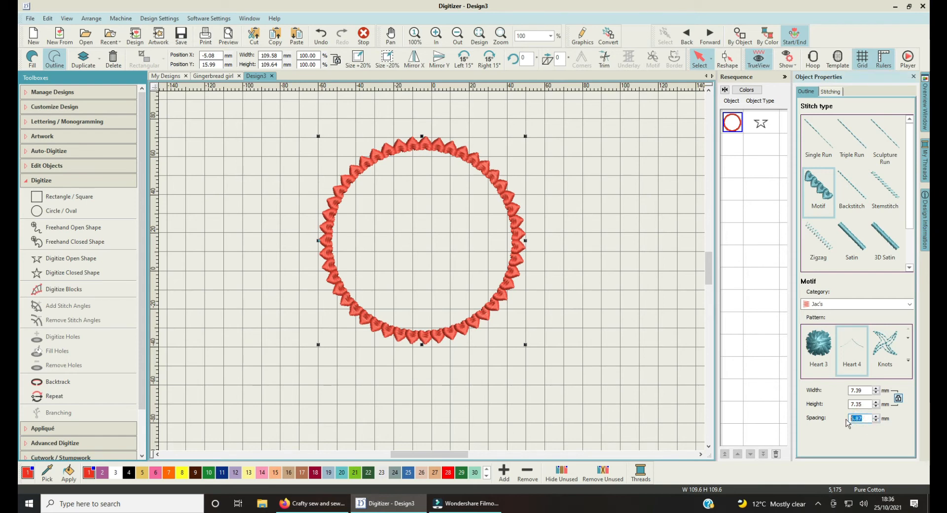
type("8")
key("Return")
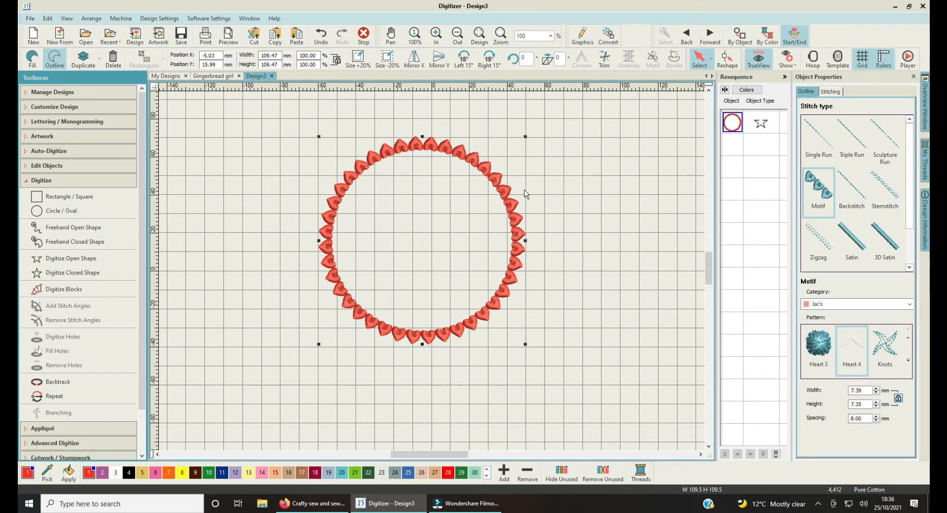
Step: Duplicate the heart circle and place the copy about 120 mm away, to the right of the original
right_click(507, 198)
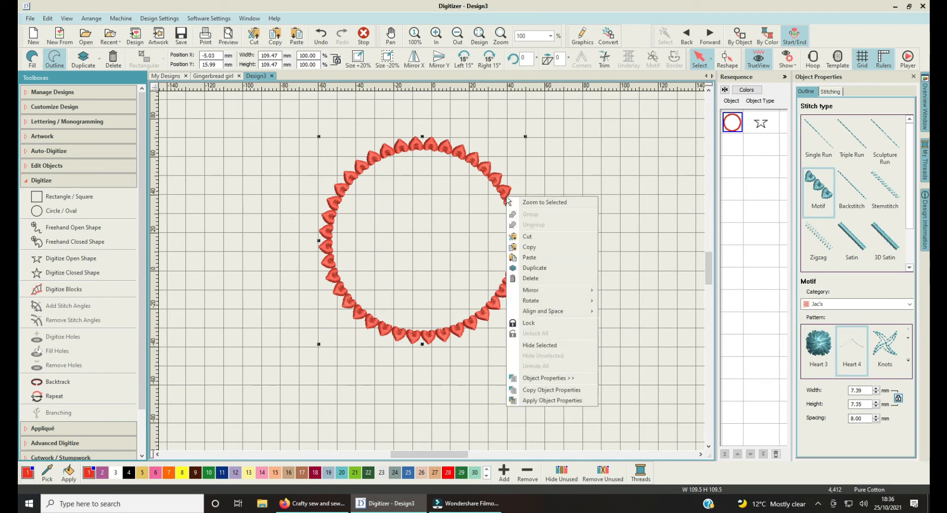
left_click(533, 269)
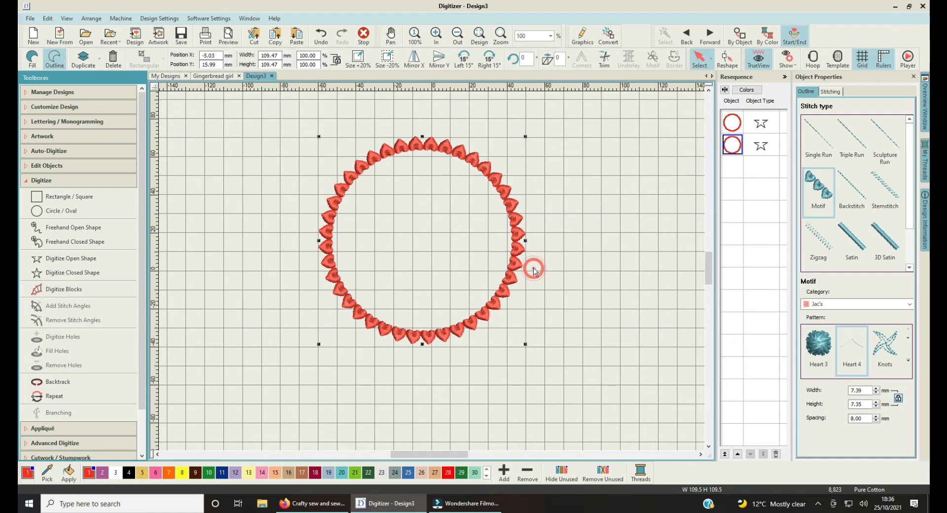
left_click_drag(507, 209, 611, 253)
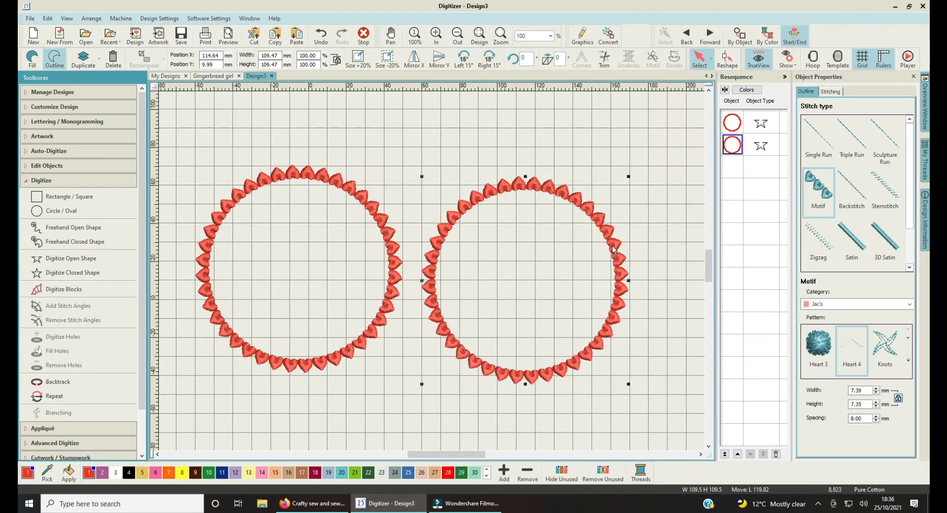
Step: Set the motif spacing of the duplicated heart circle to 12 mm
left_click(586, 212)
double_click(867, 417)
type("1")
key("Return")
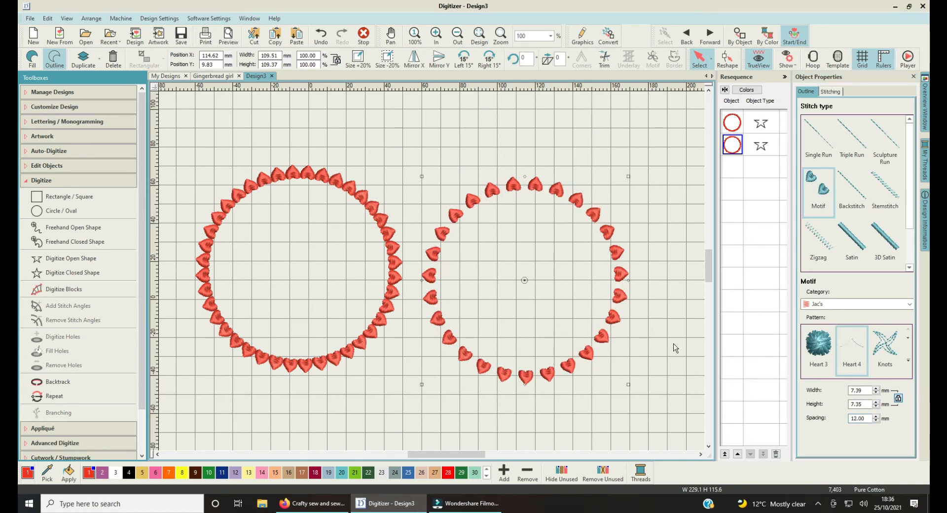
Step: Examine the two heart circles up close and side by side to compare their motif spacing
scroll(674, 343, "down", 1)
scroll(431, 271, "up", 2)
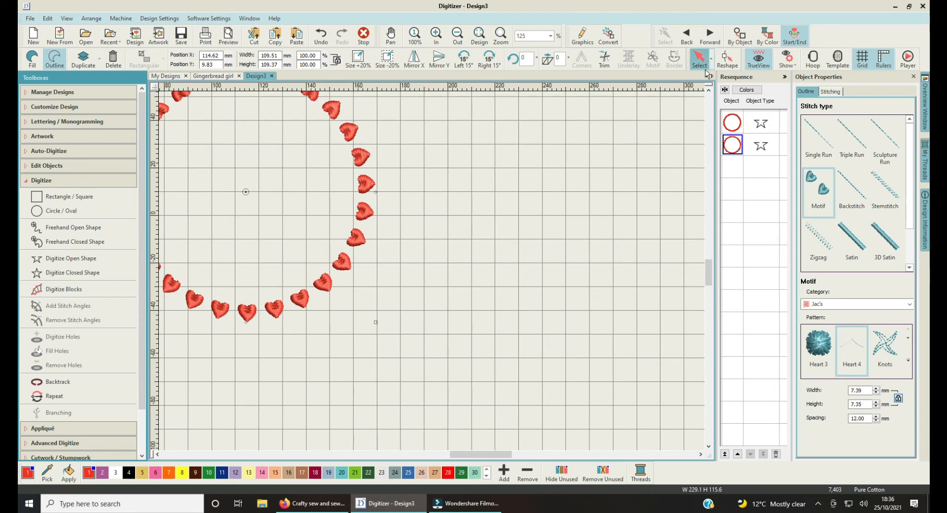
left_click_drag(477, 456, 456, 459)
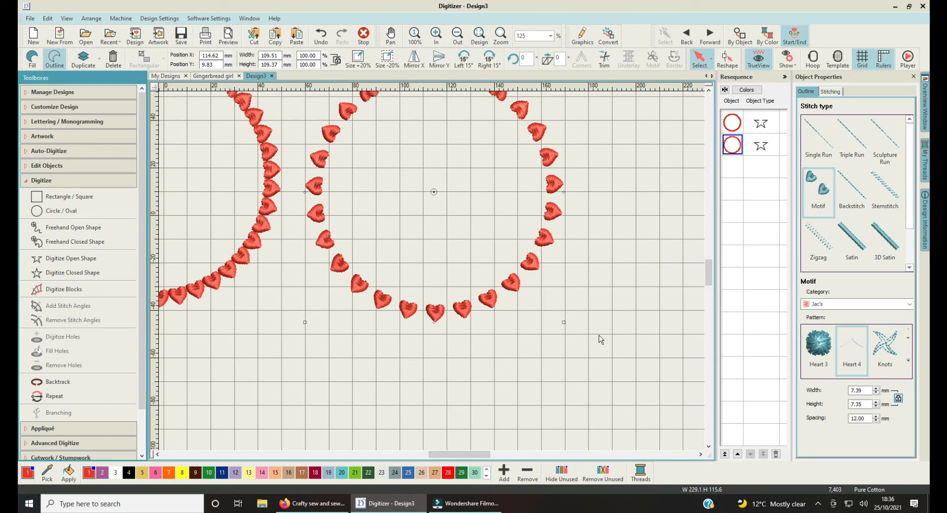
mouse_move(709, 276)
left_mouse_down()
mouse_move(708, 285)
mouse_move(711, 256)
mouse_move(714, 267)
left_mouse_up()
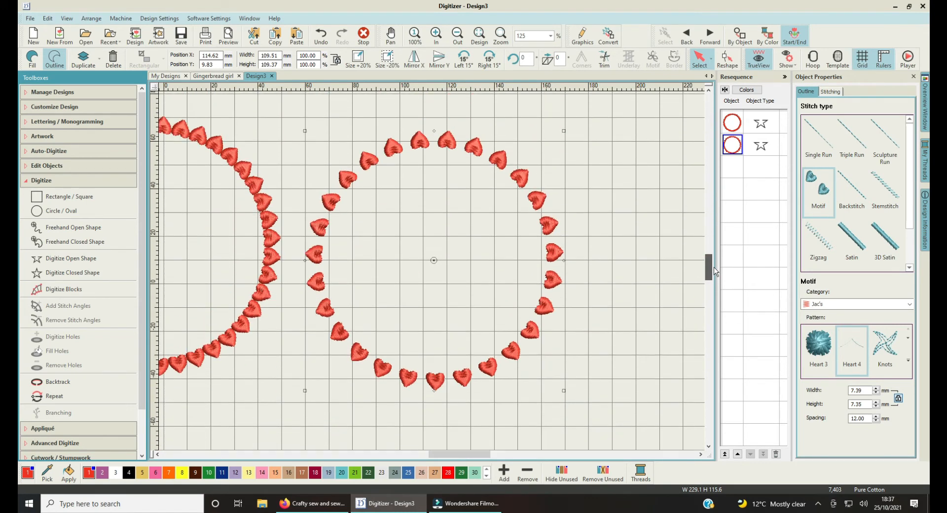
key("0")
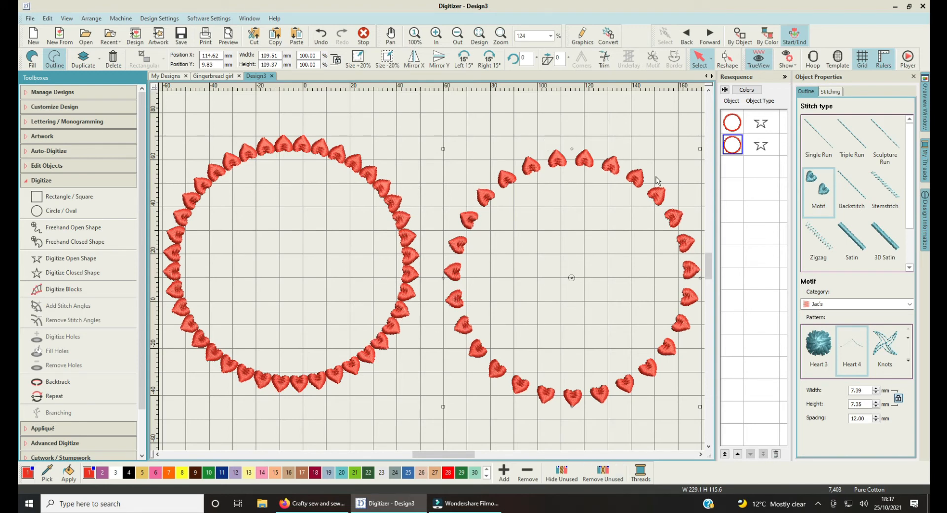
scroll(432, 275, "down", 1)
scroll(433, 275, "up", 2)
scroll(432, 274, "down", 4)
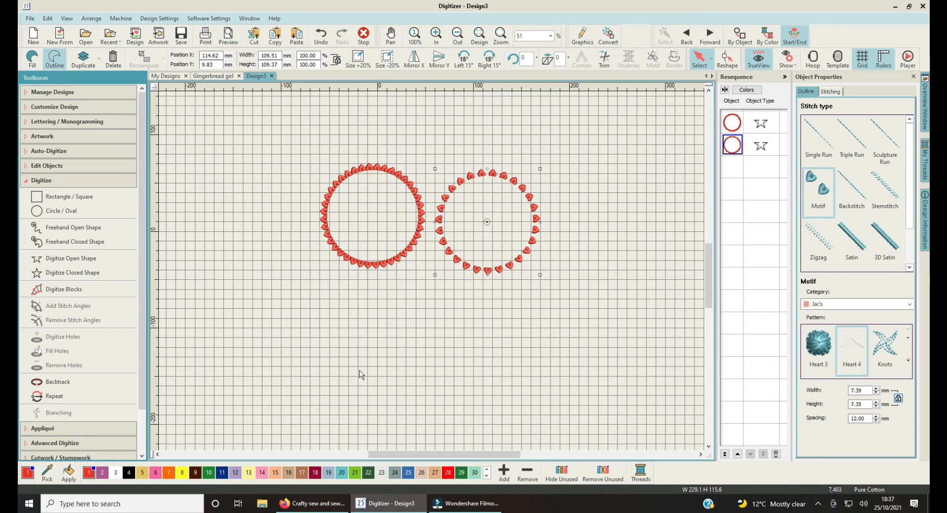
Step: Digitize a nearly square rectangle about 69 by 71 mm below the left heart circle, outlined with Heart 4 motifs
left_click(80, 197)
left_click(365, 316)
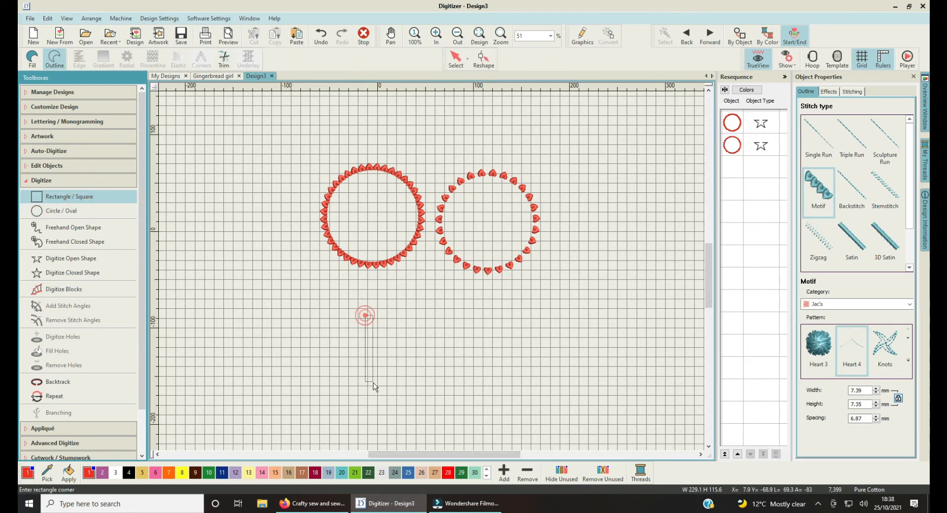
left_click(431, 383)
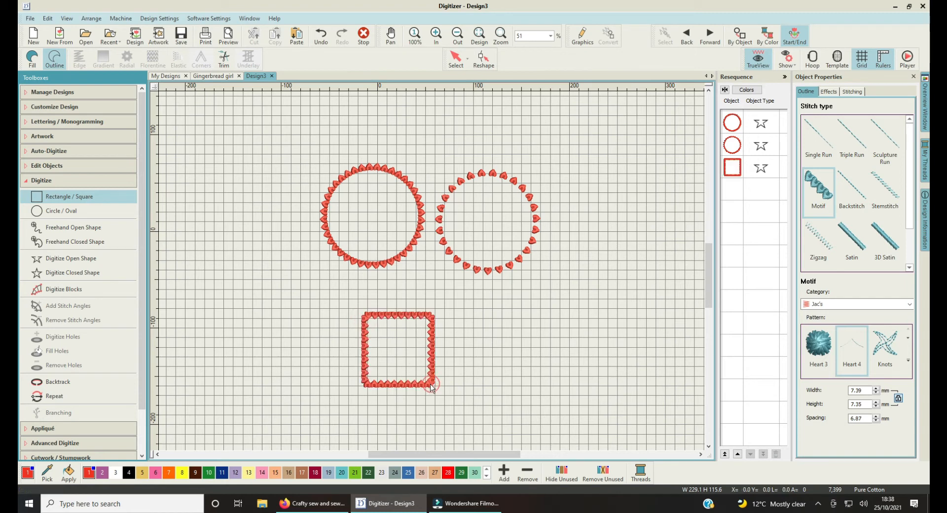
left_click(816, 135)
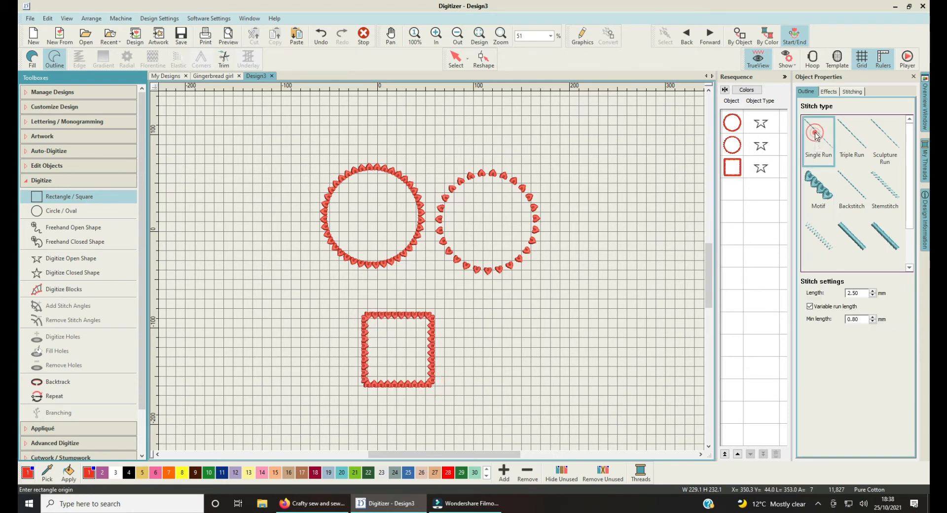
left_click(433, 342)
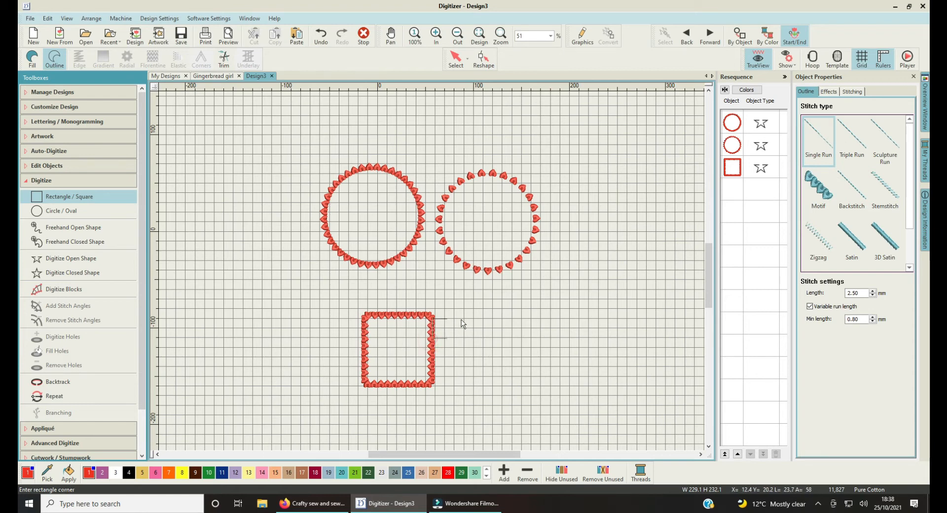
key("Escape")
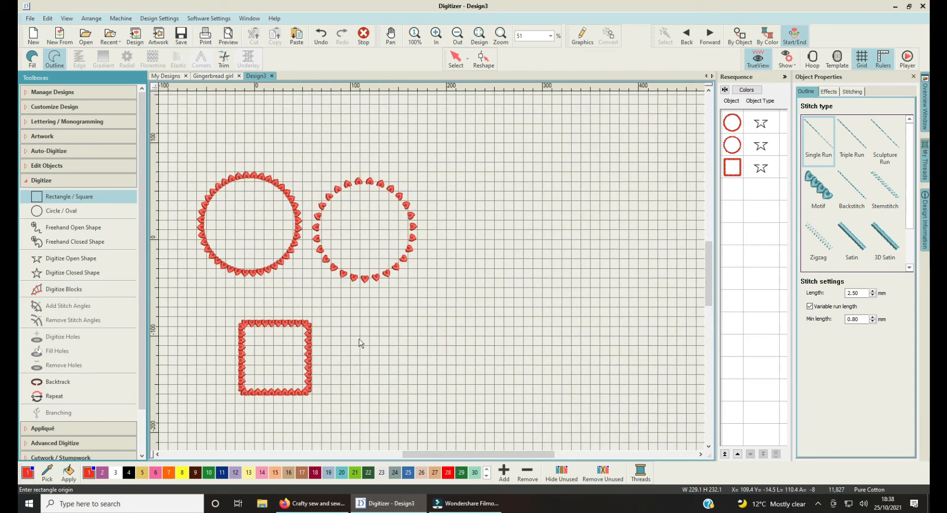
Step: Change the rectangle's outline stitch type to Satin and deselect the rectangle
left_click(732, 168)
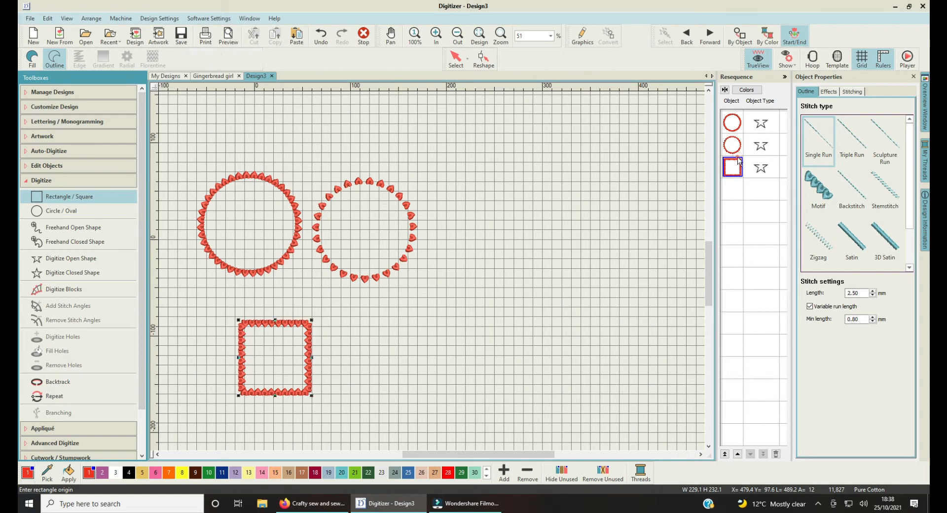
left_click(820, 132)
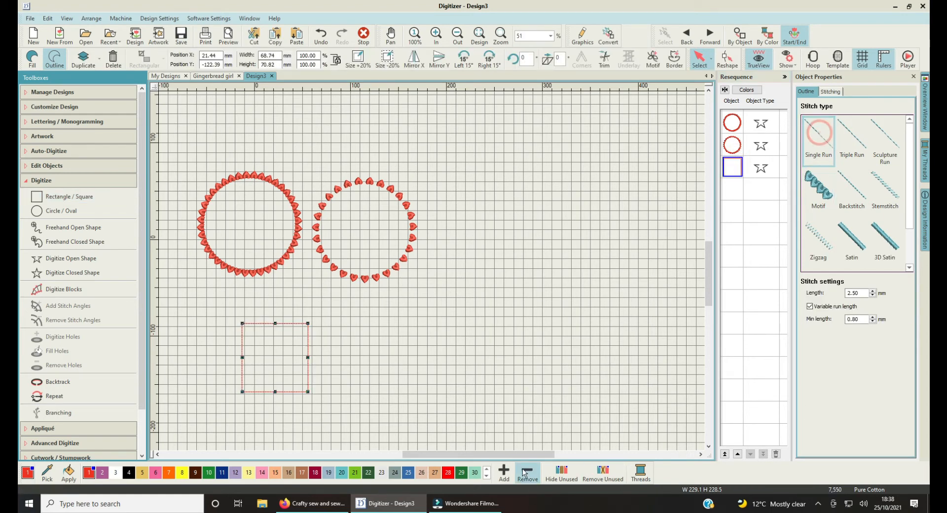
left_click_drag(519, 453, 466, 466)
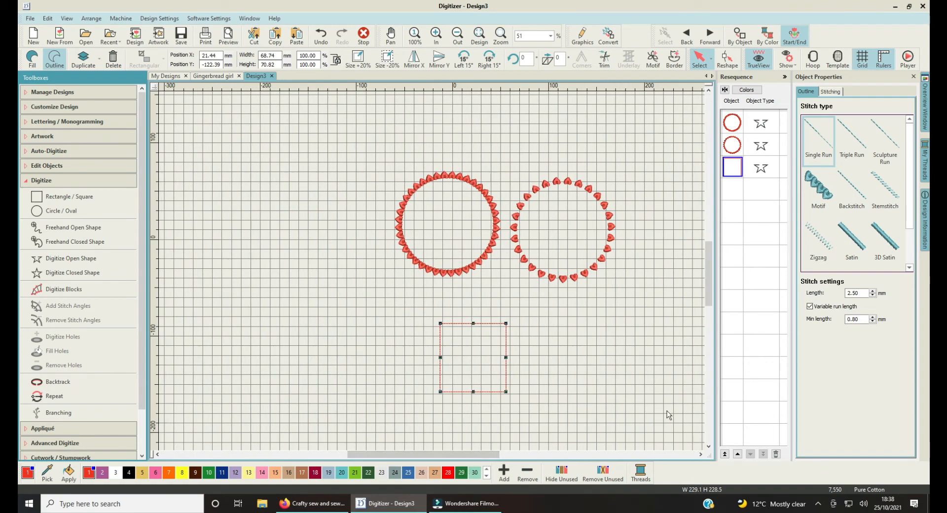
left_click(859, 243)
left_click(643, 348)
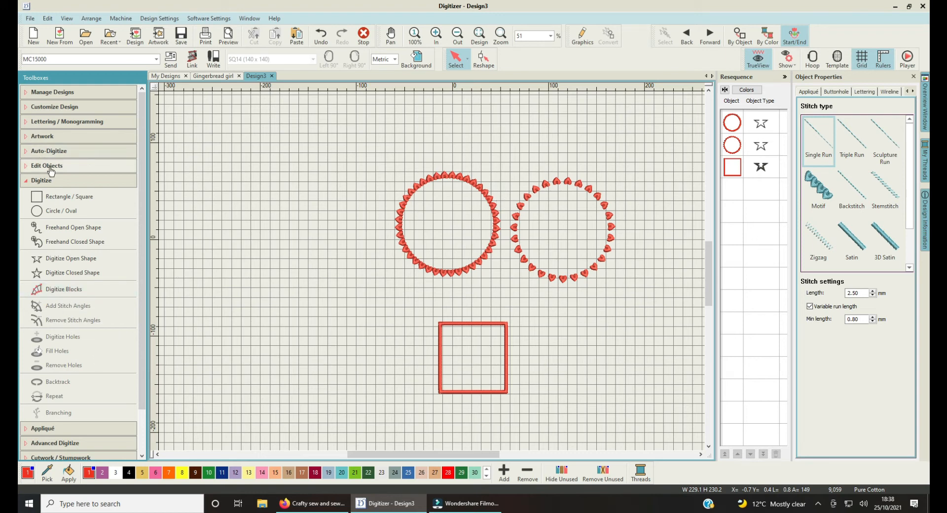
Step: Stamp a single Heart 4 motif, kept nearly horizontal, near the middle of the satin-outlined rectangle
left_click(58, 168)
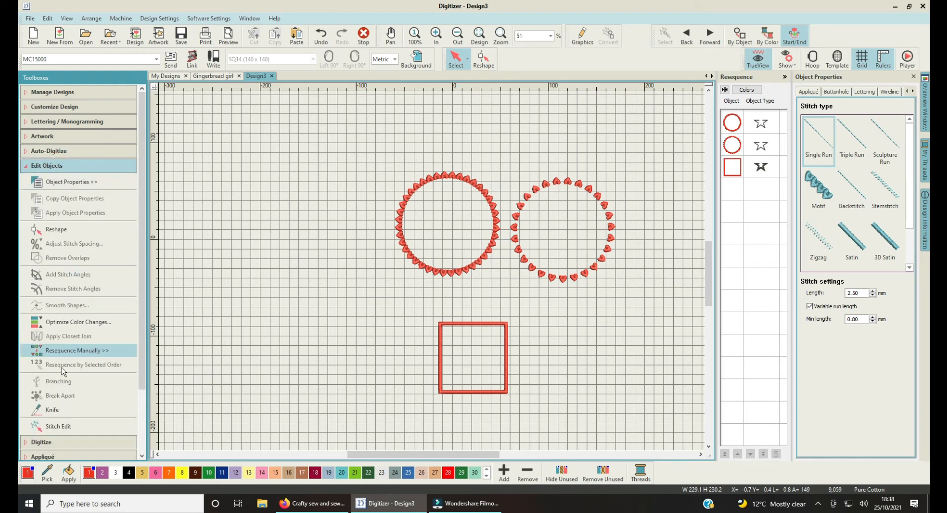
scroll(64, 375, "down", 1)
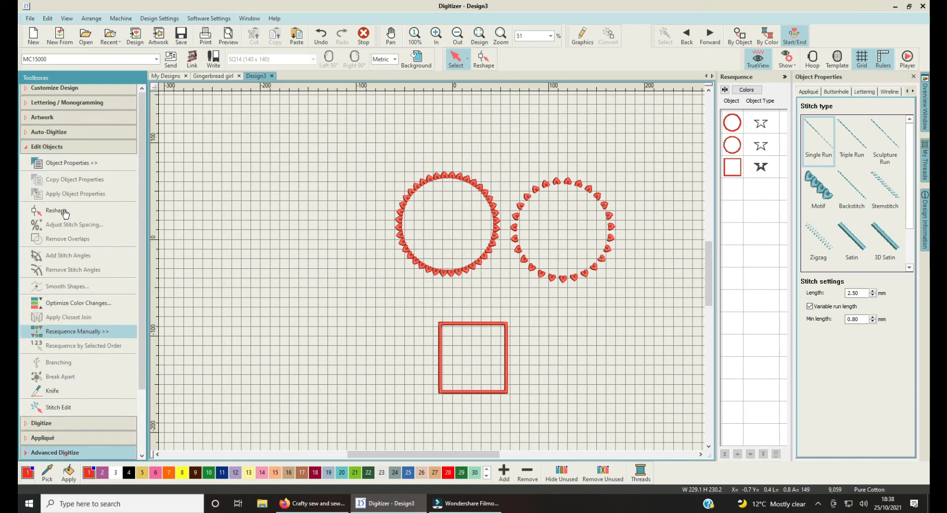
left_click(62, 453)
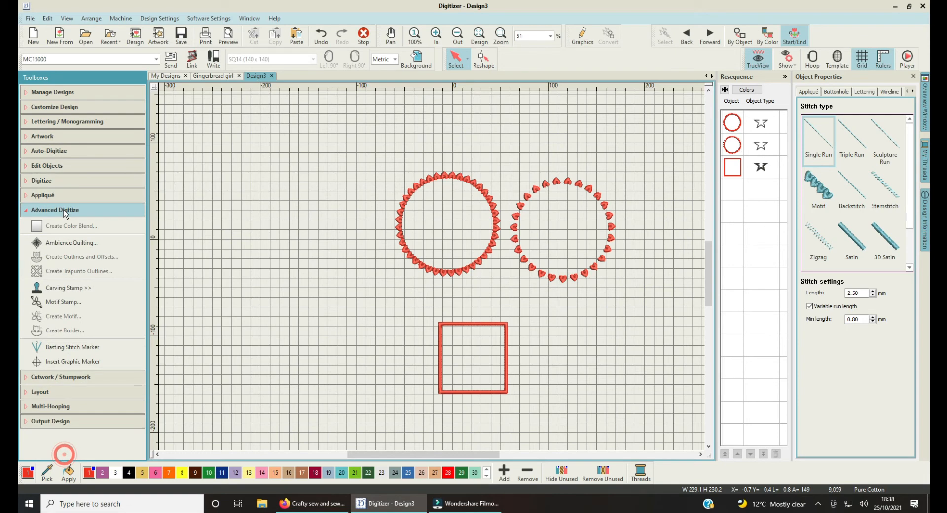
left_click(70, 302)
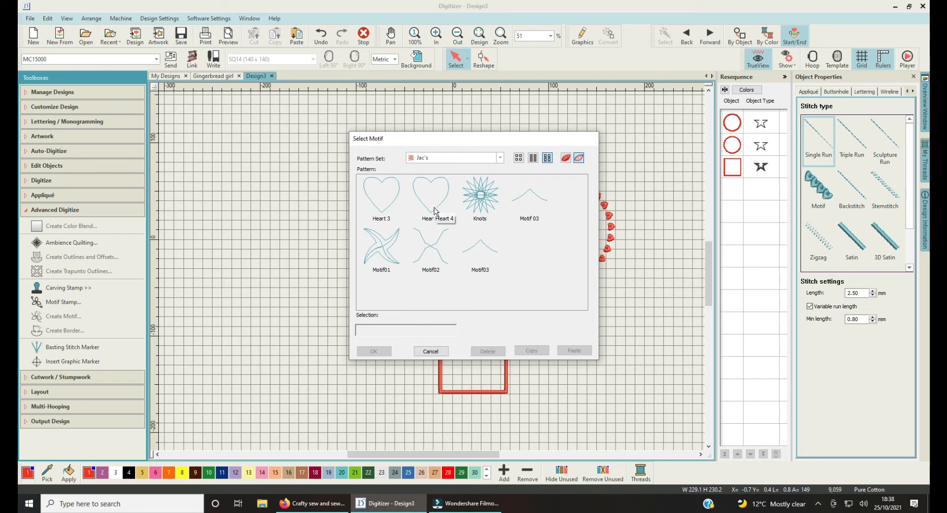
left_click(433, 208)
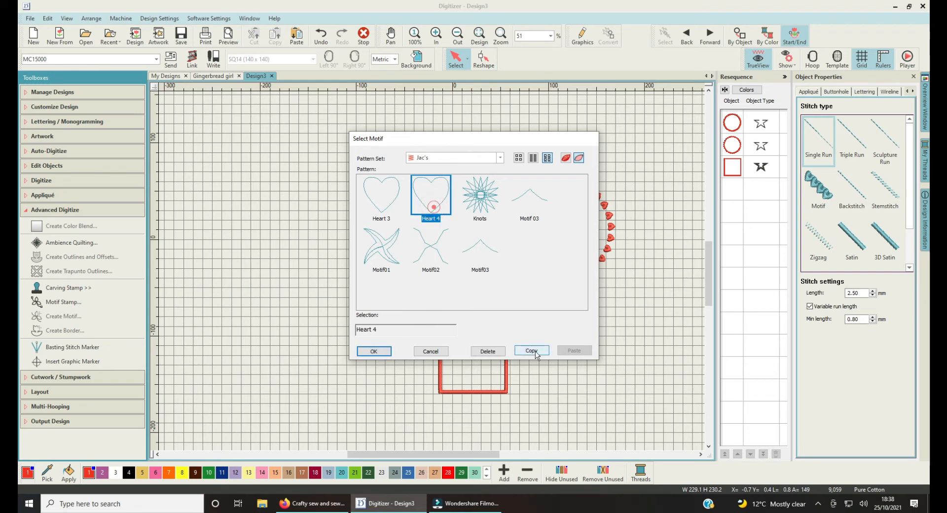
left_click(380, 356)
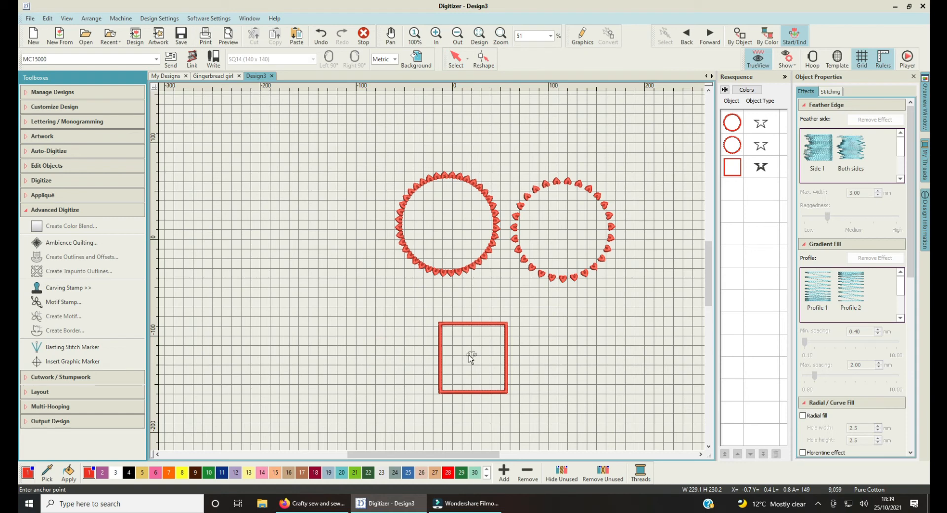
left_click(462, 355)
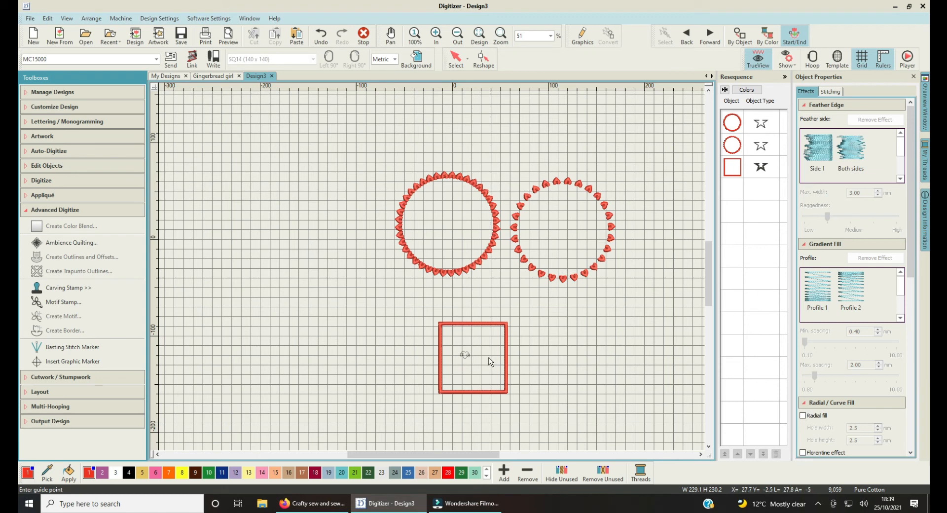
left_click(488, 356)
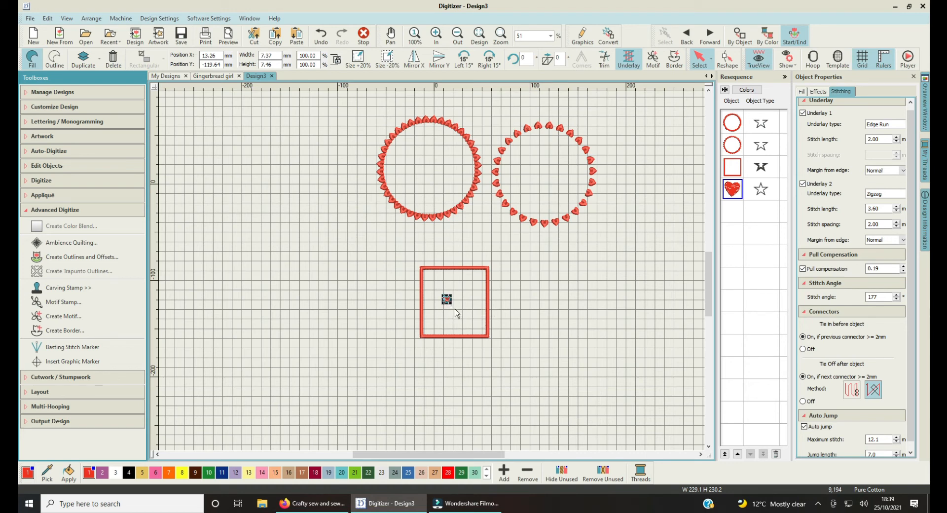
Step: Enlarge the stamped heart to about 31 by 31 mm around the rectangle's centre, leaving the heart selected
mouse_move(451, 305)
left_mouse_down()
mouse_move(462, 316)
mouse_move(454, 304)
left_mouse_up()
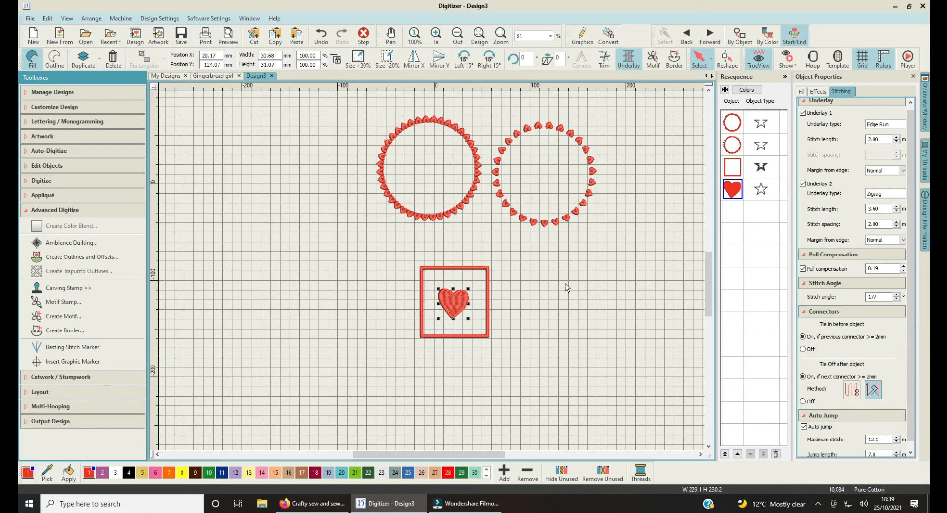
left_click(561, 294)
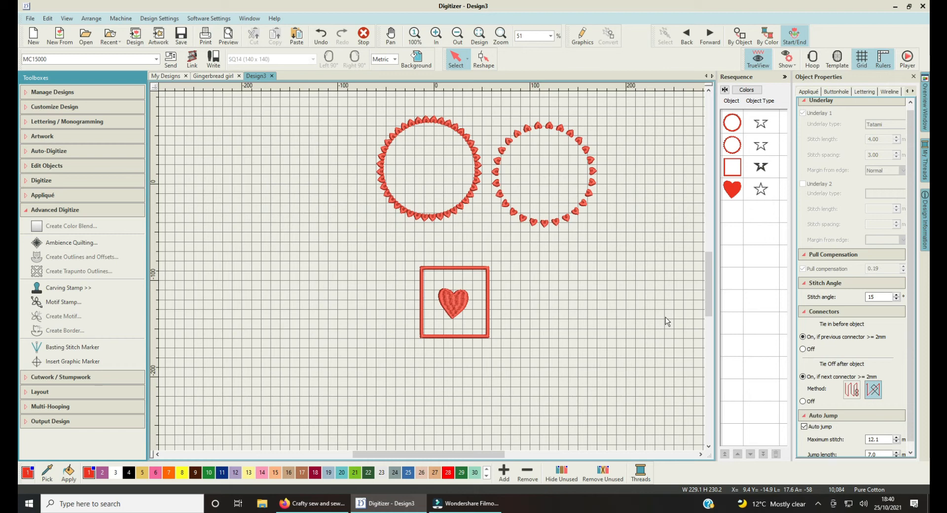
left_click(465, 307)
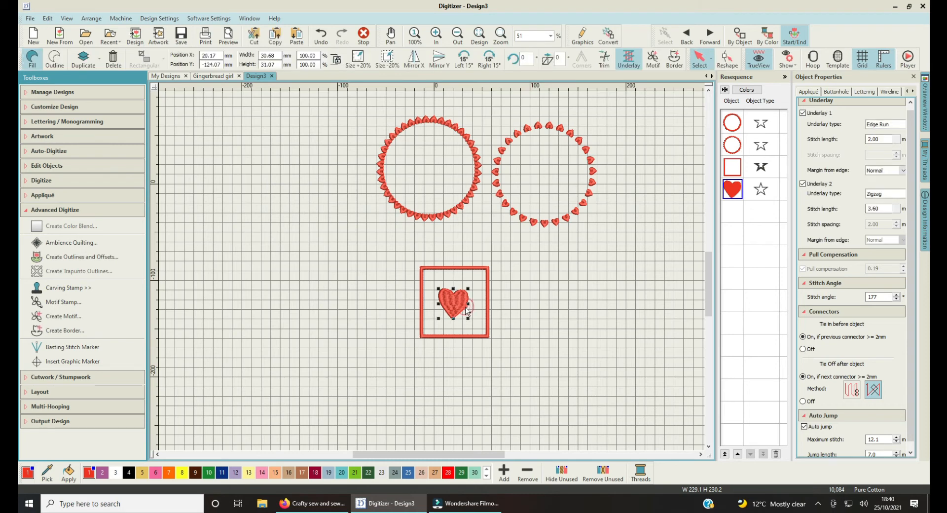
Step: Rotate the stamped heart slightly until it stands upright inside the satin-outlined rectangle, and deselect it
left_click(463, 306)
mouse_move(467, 289)
left_mouse_down()
mouse_move(464, 281)
mouse_move(466, 292)
left_mouse_up()
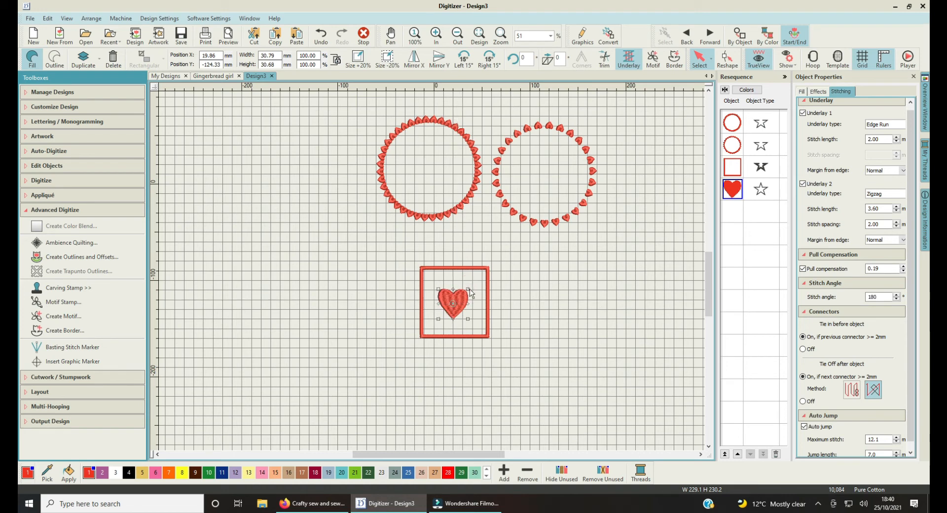
left_click(566, 308)
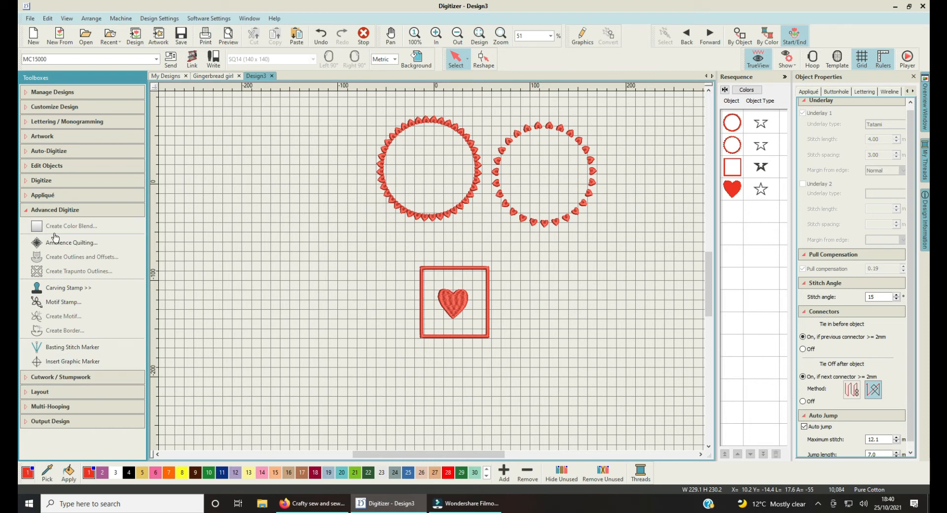
Step: Digitize a Satin-filled rectangle about 69 by 73 mm beside the satin-outlined rectangle, beneath the spaced heart circle
left_click(49, 180)
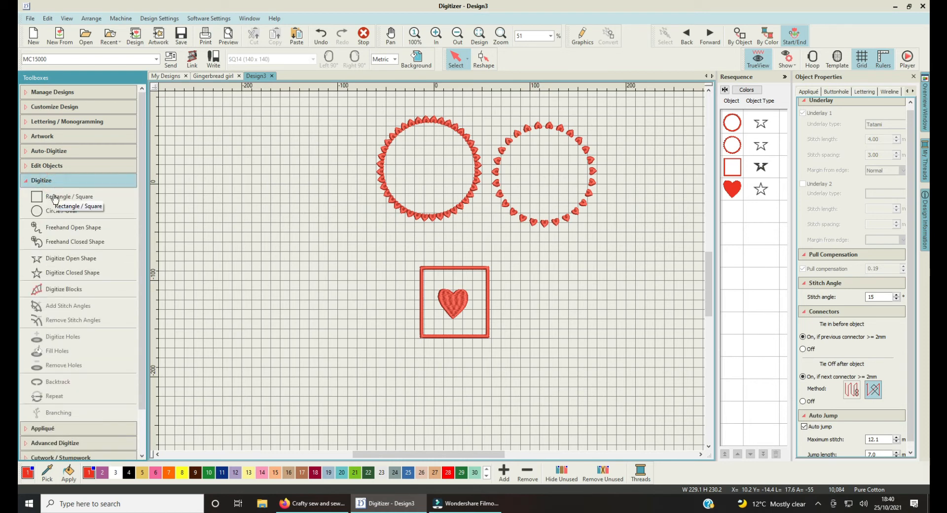
left_click(54, 199)
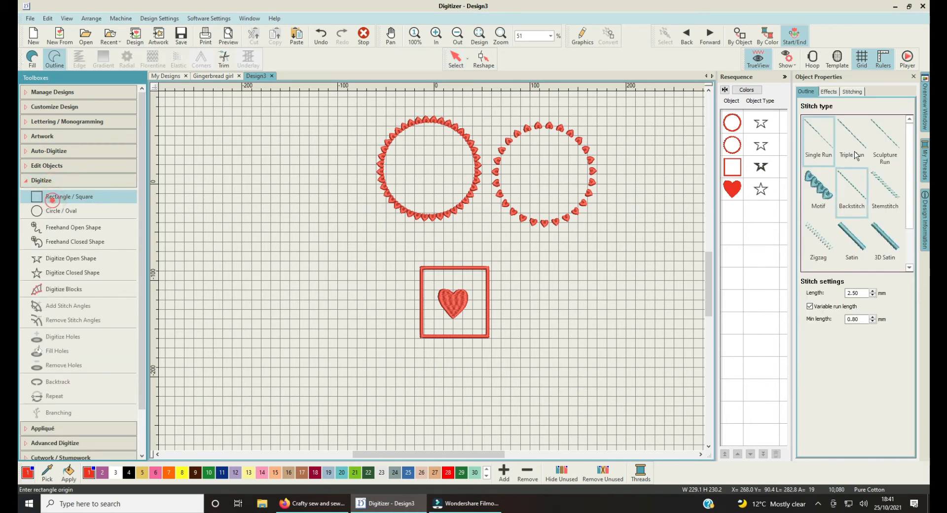
left_click(818, 125)
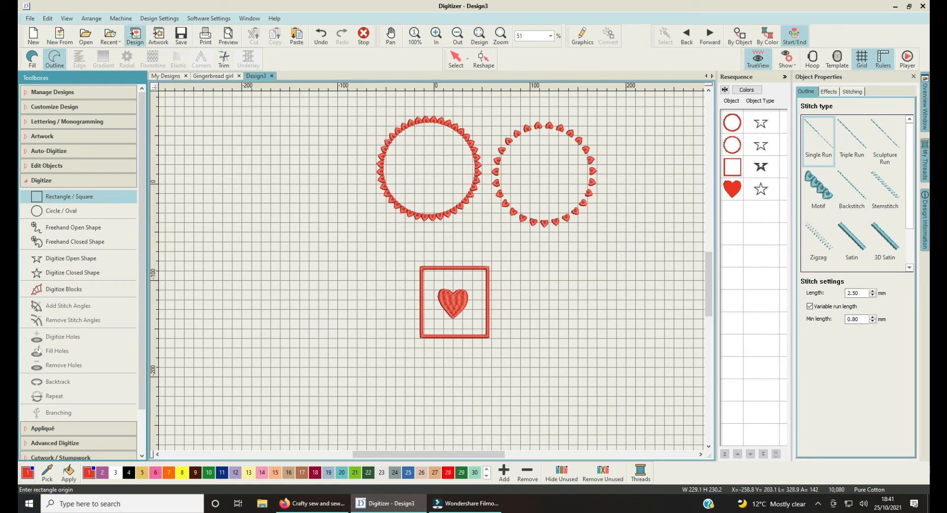
left_click(32, 60)
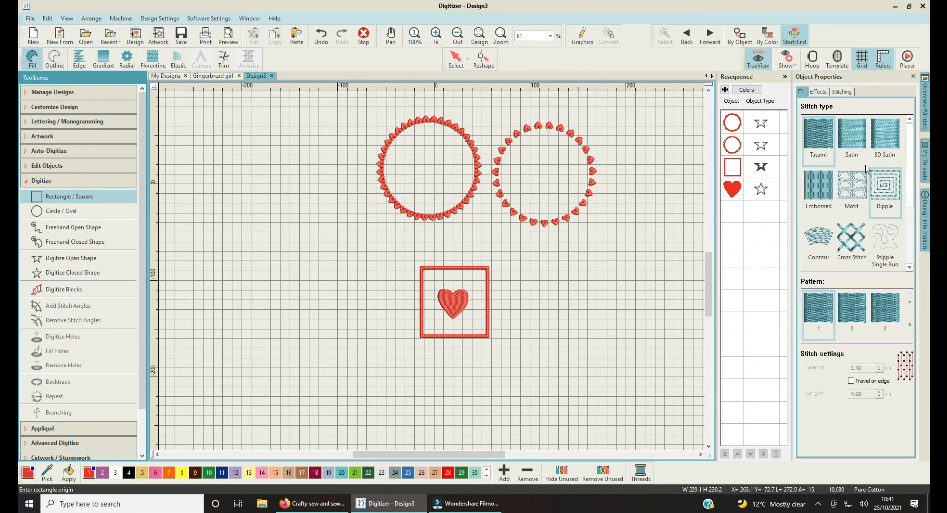
left_click(857, 146)
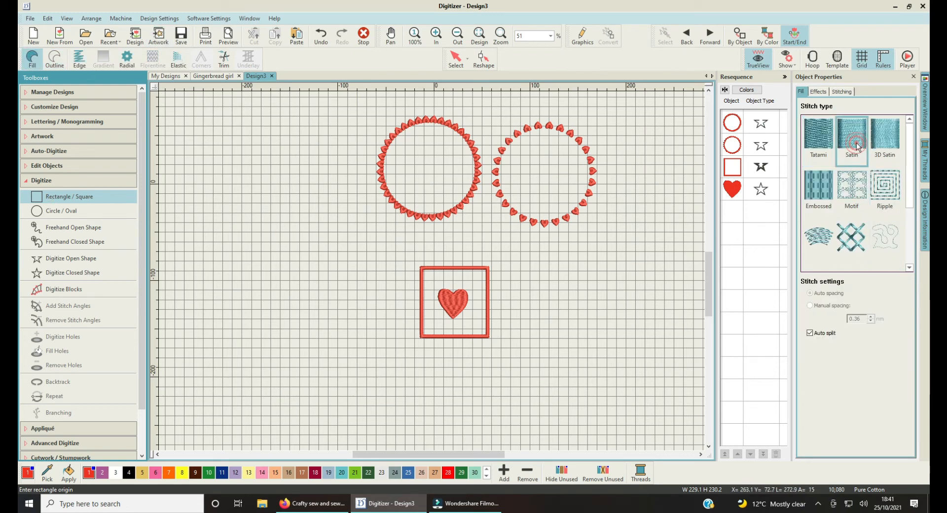
left_click(514, 266)
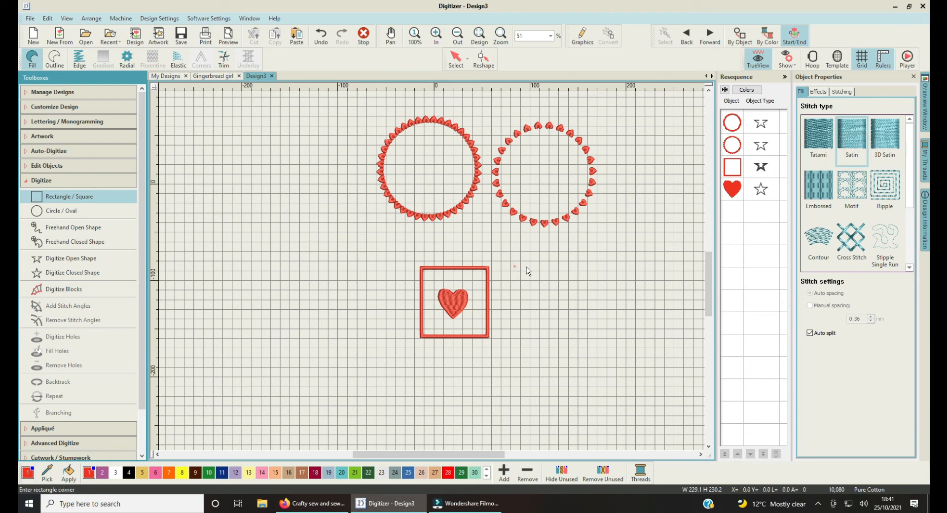
left_click(581, 338)
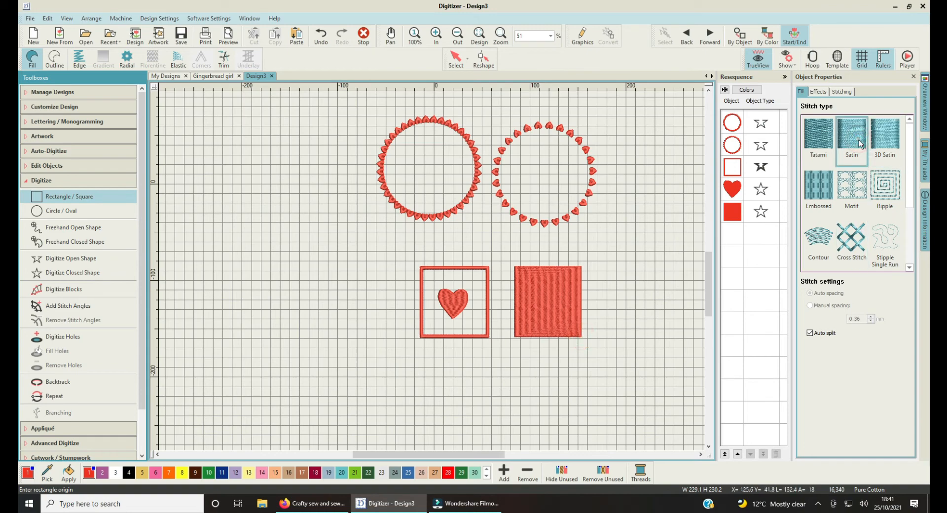
Step: Select the Satin-filled rectangle and look through its effects, stitching and fill properties
left_click(733, 212)
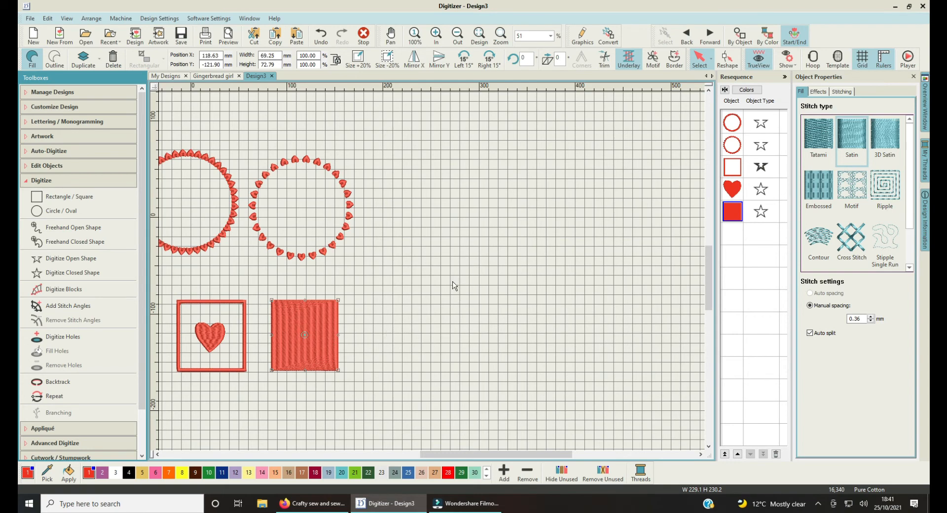
scroll(450, 288, "up", 3)
left_click(472, 452)
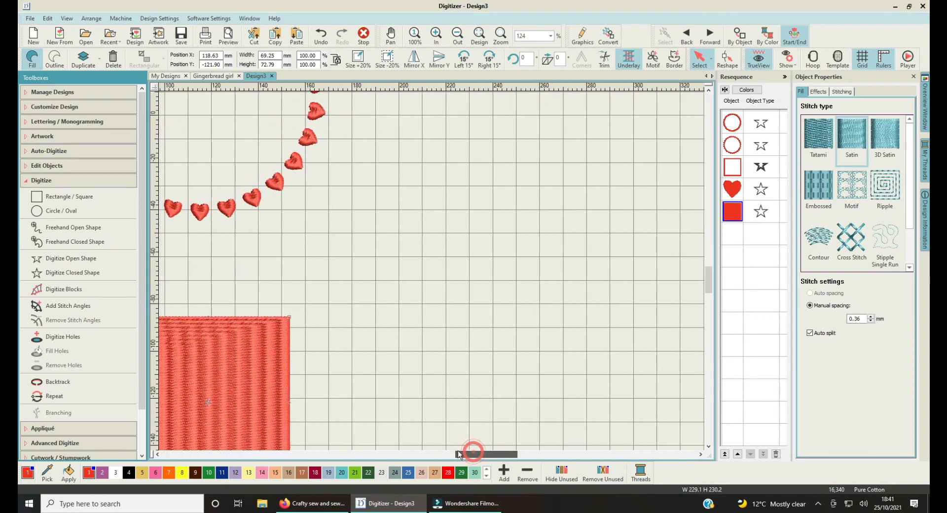
scroll(431, 271, "down", 1)
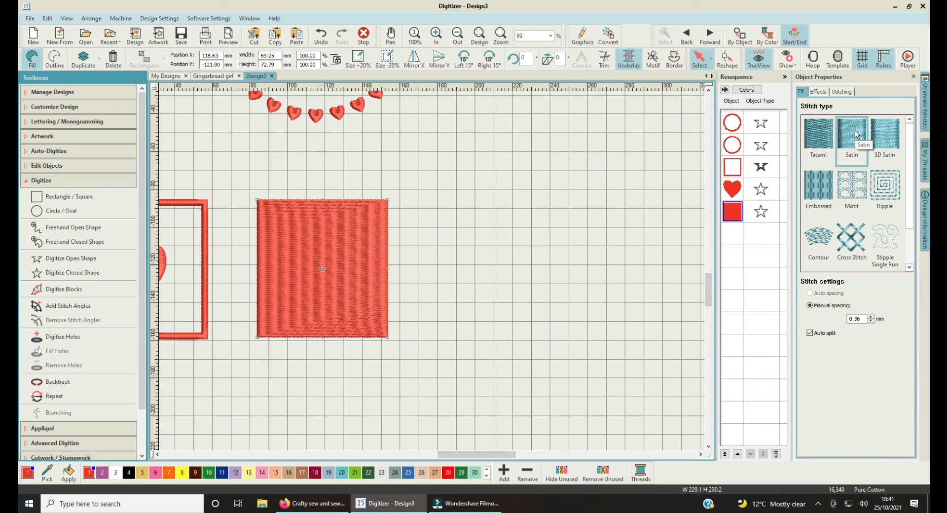
left_click(817, 92)
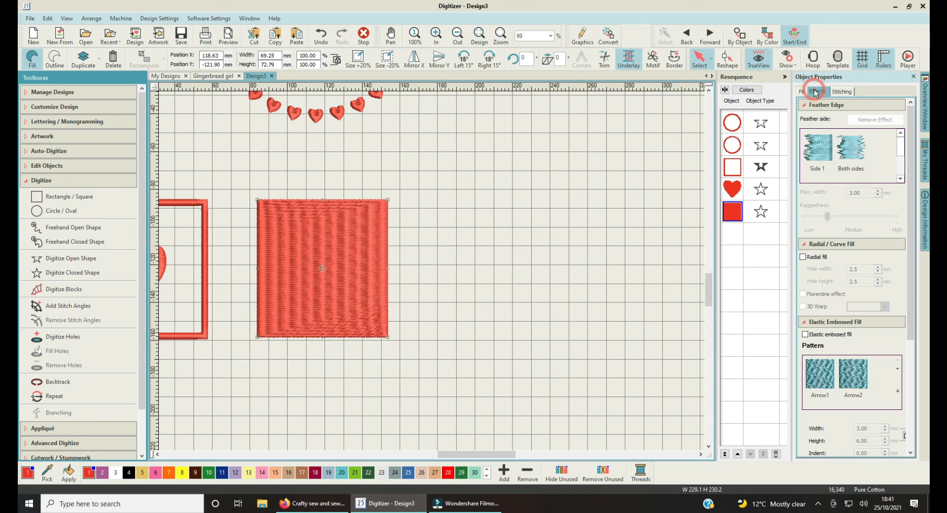
left_click(849, 94)
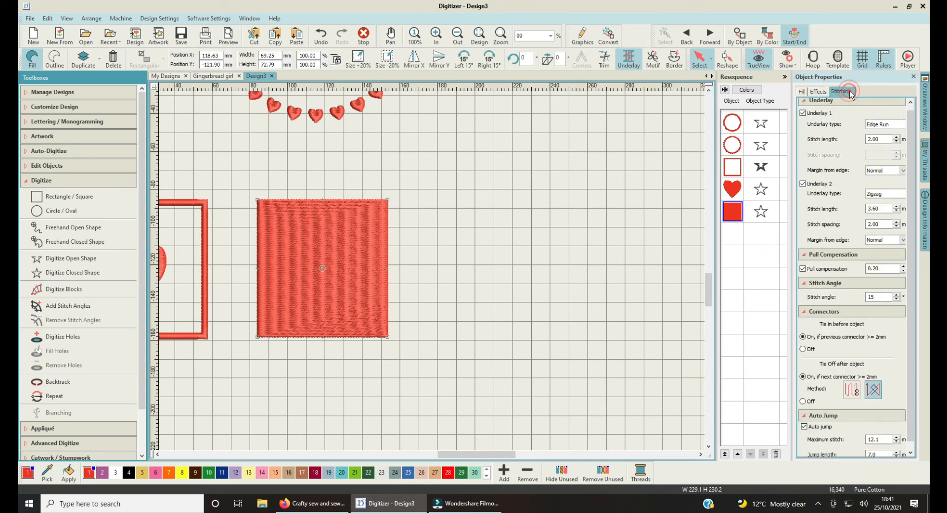
left_click(803, 92)
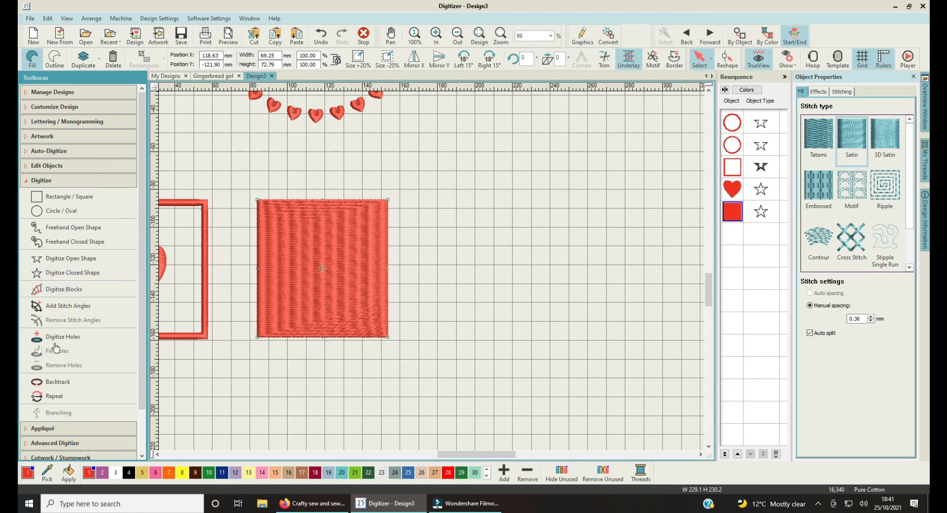
Step: Start a Carving Stamp on the filled rectangle using the Heart 4 pattern from the Jac's category
scroll(60, 361, "down", 1)
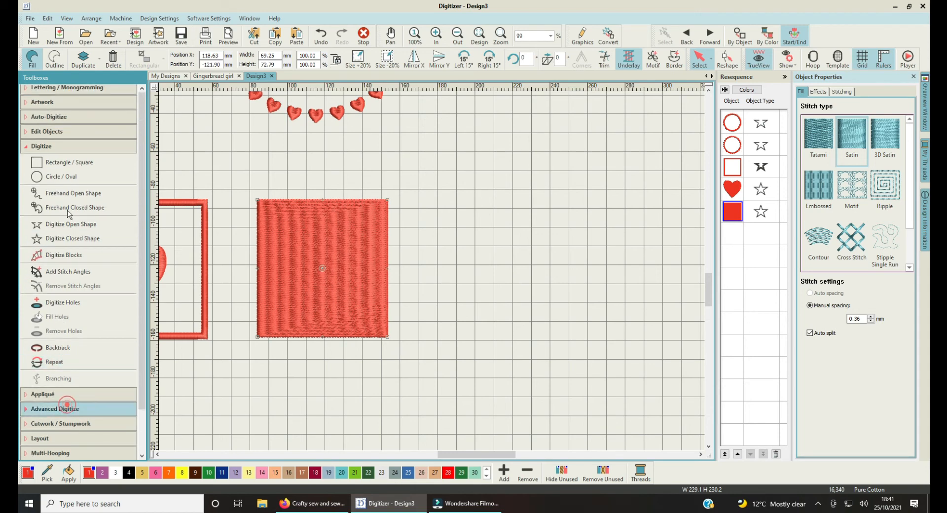
left_click(68, 408)
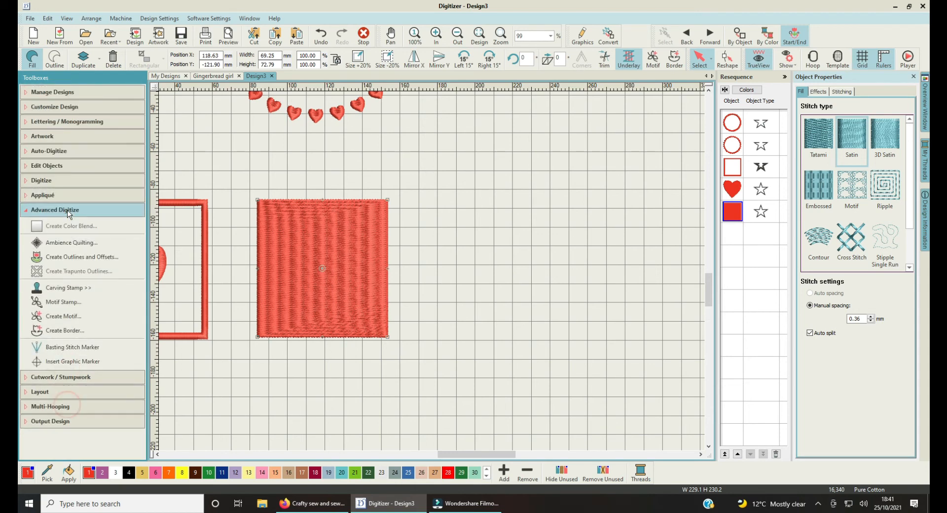
left_click(105, 291)
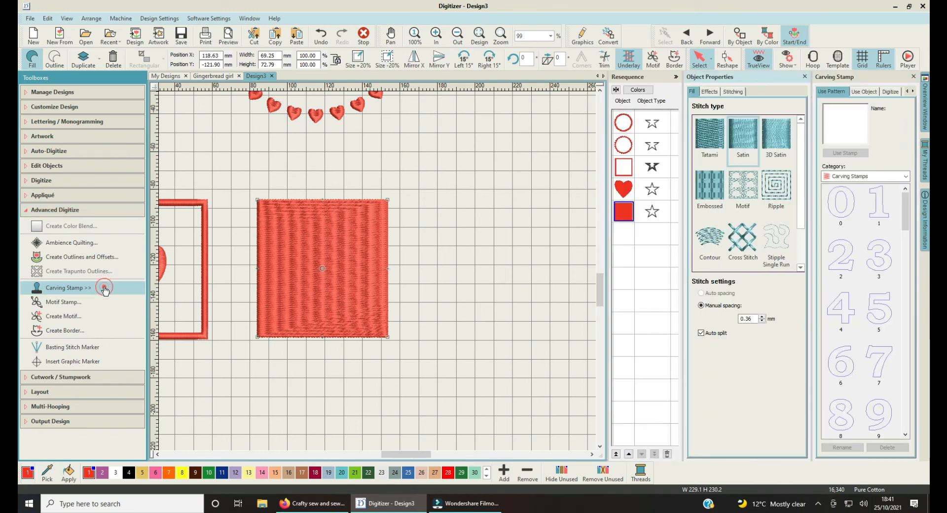
left_click(906, 176)
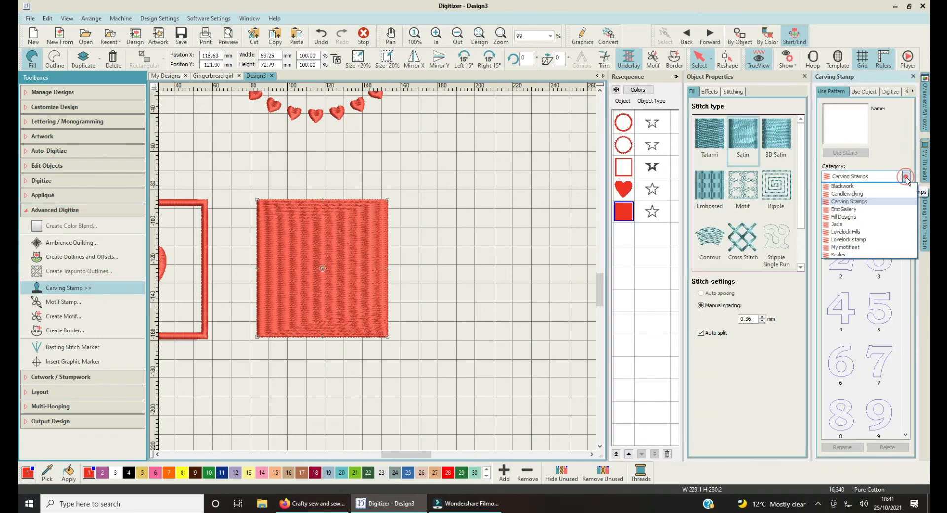
left_click(866, 225)
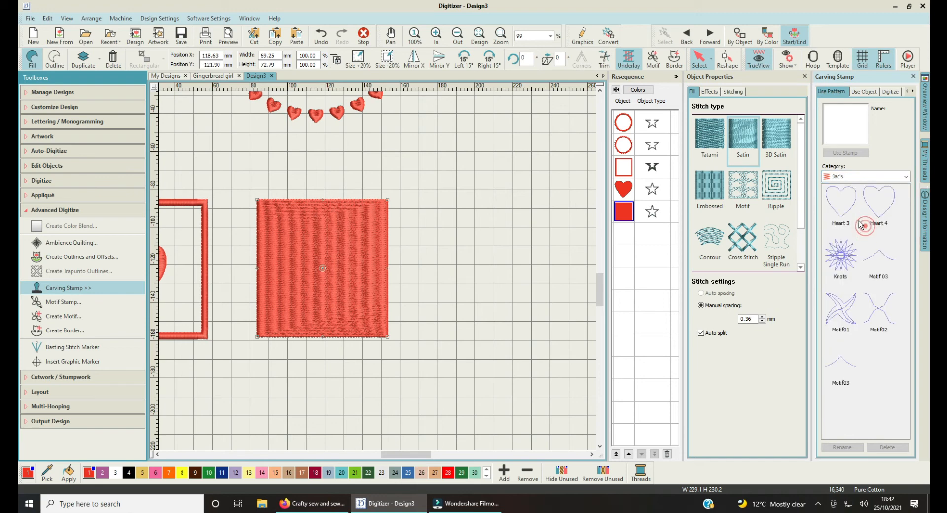
left_click(887, 213)
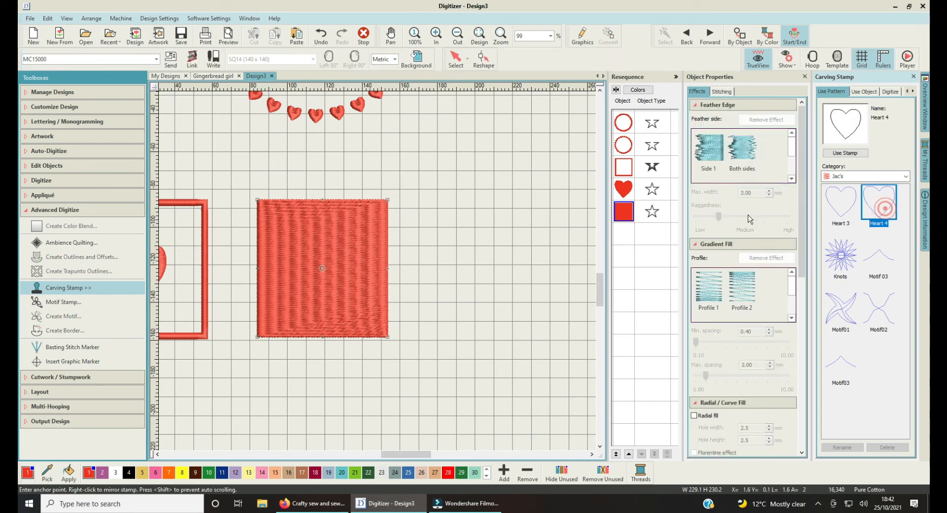
Step: Carve five small Heart 4 stamps scattered across the Satin-filled rectangle, finish stamping and keep the rectangle selected
left_click(275, 223)
left_click(288, 222)
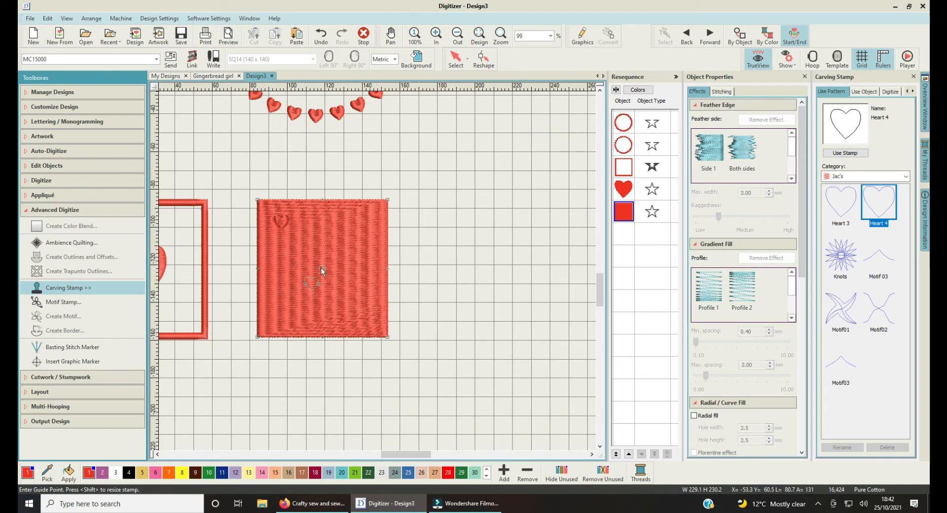
left_click(325, 232)
left_click(337, 233)
left_click(360, 307)
left_click(366, 250)
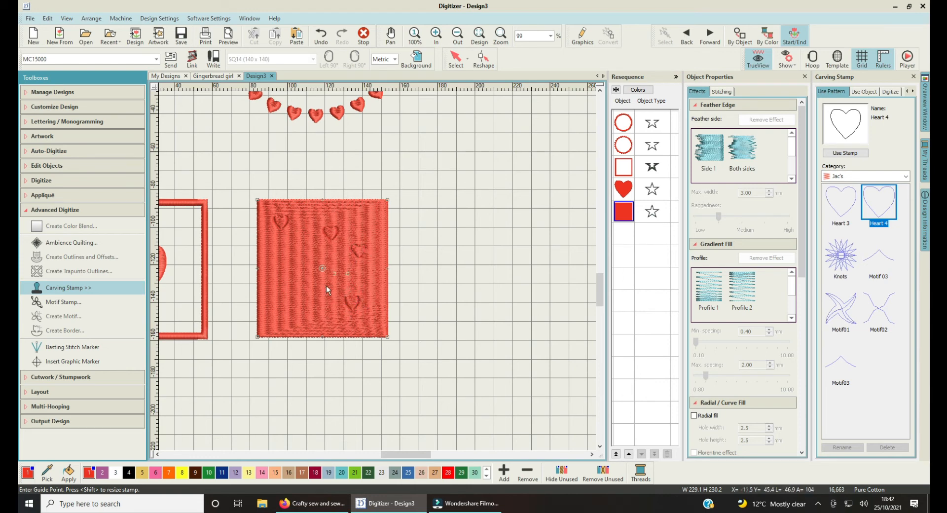
left_click(292, 298)
key("Escape")
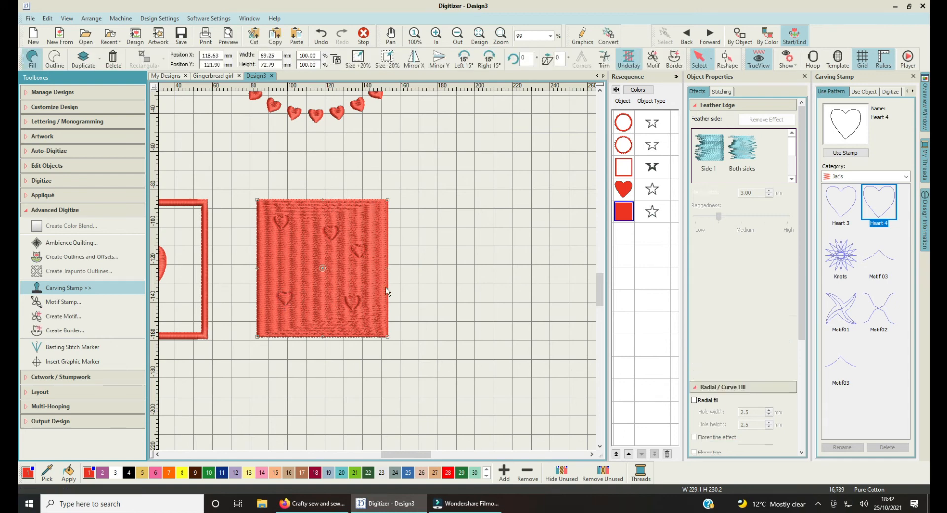
left_click(360, 248)
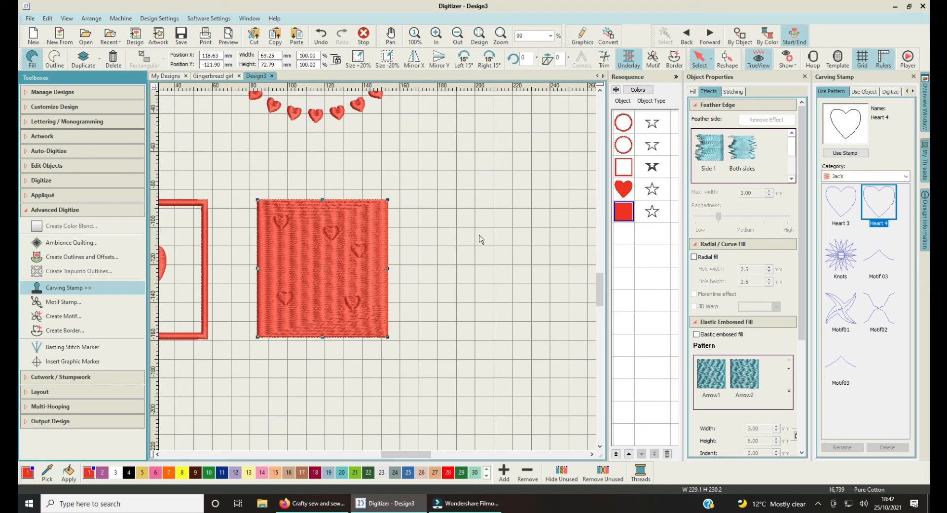
left_click(285, 219)
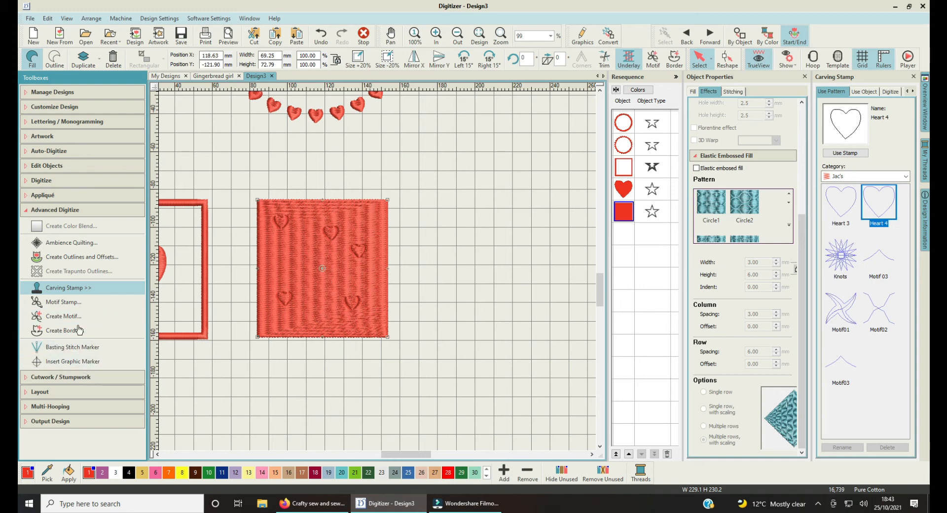
Step: Digitize a Single Run outlined rectangle about 69 by 73 mm to the right of the carved rectangle
left_click(60, 179)
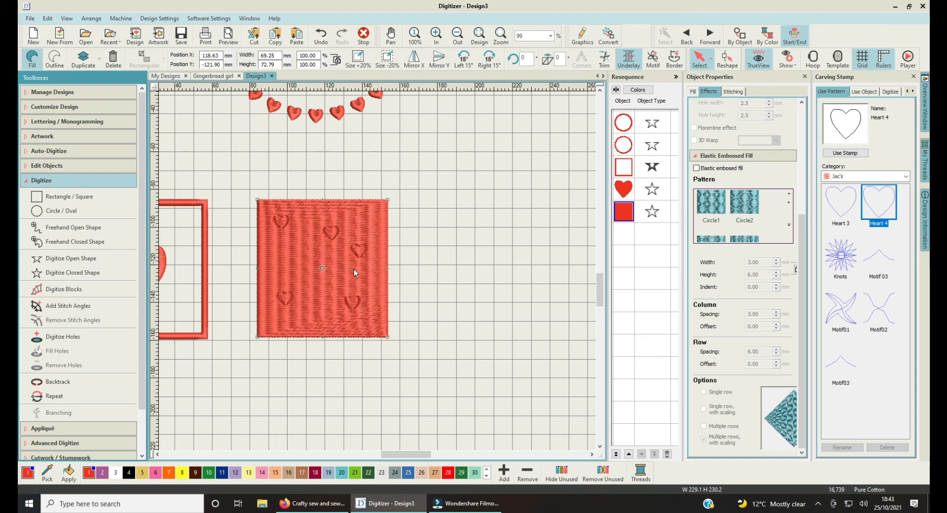
left_click(58, 261)
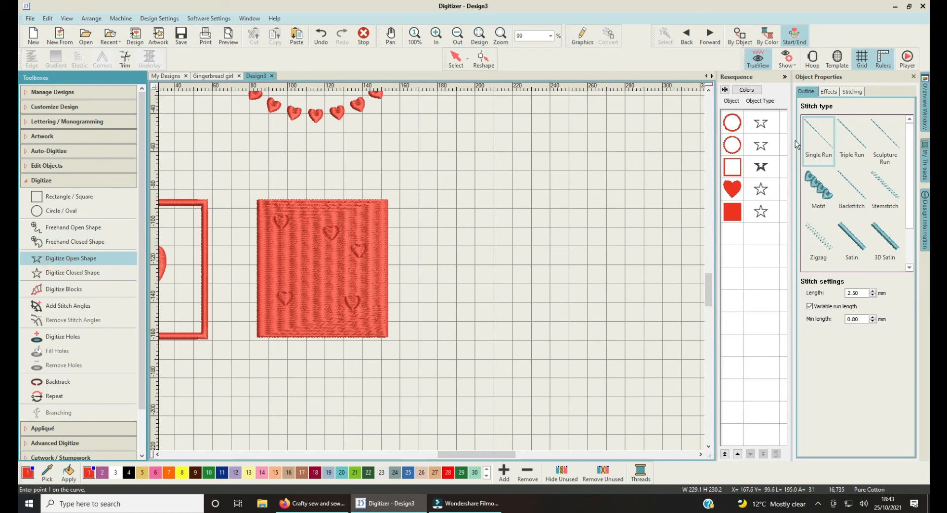
left_click(429, 199)
left_click(57, 195)
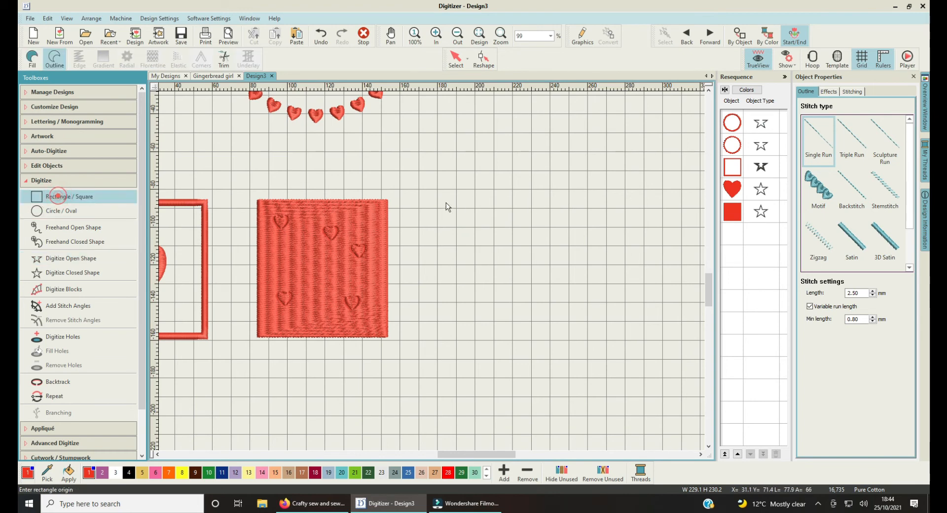
left_click(445, 203)
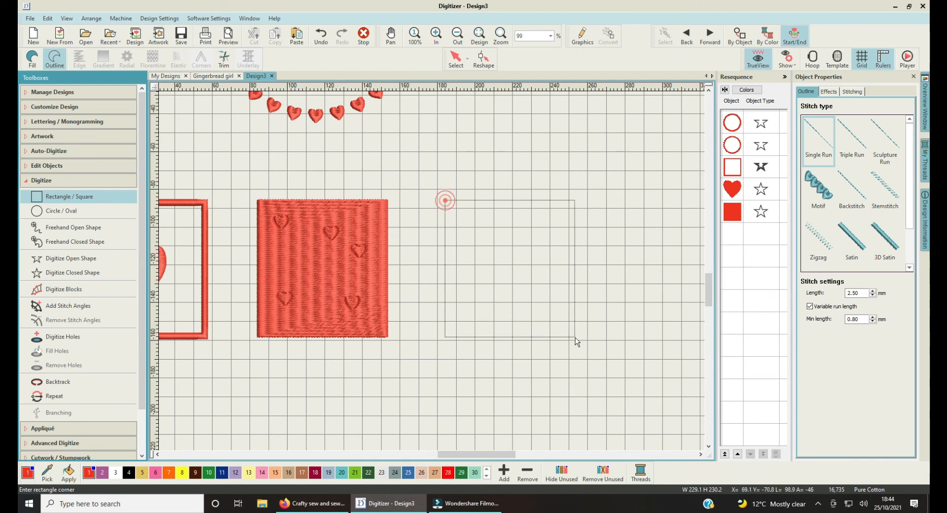
left_click(575, 338)
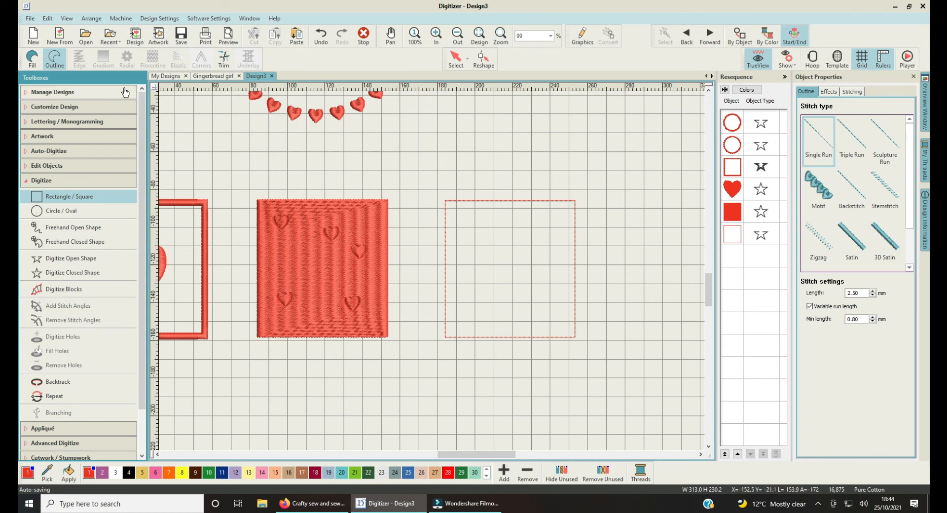
left_click(472, 200)
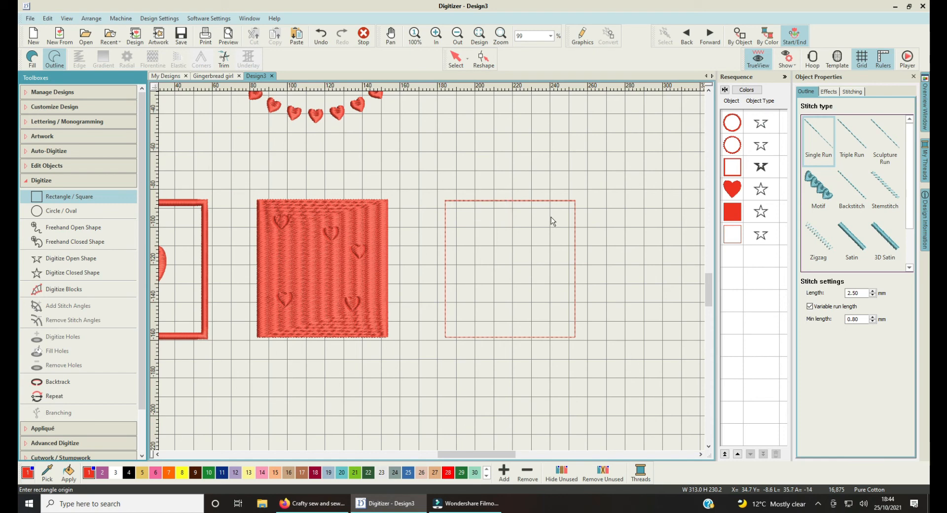
Step: Duplicate the Single Run rectangle in place and convert the copy from an outline to a Satin fill
right_click(735, 231)
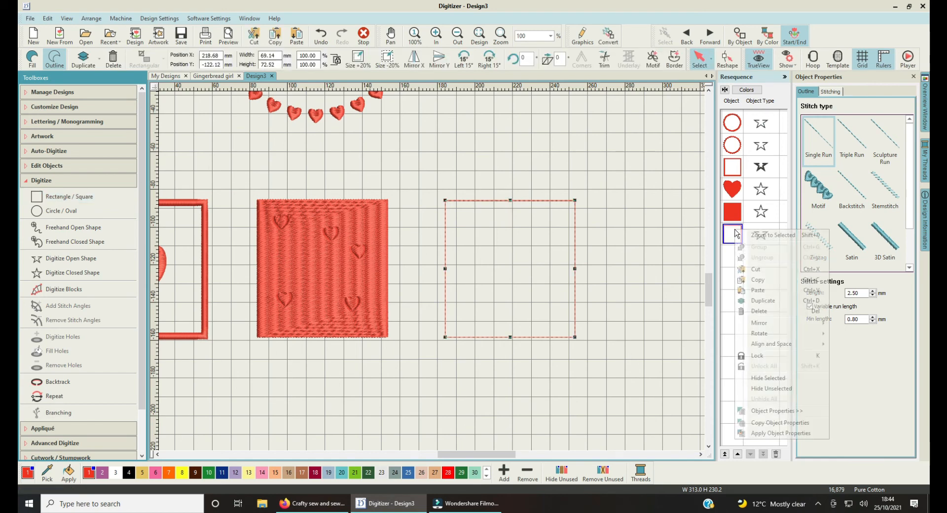
left_click(765, 301)
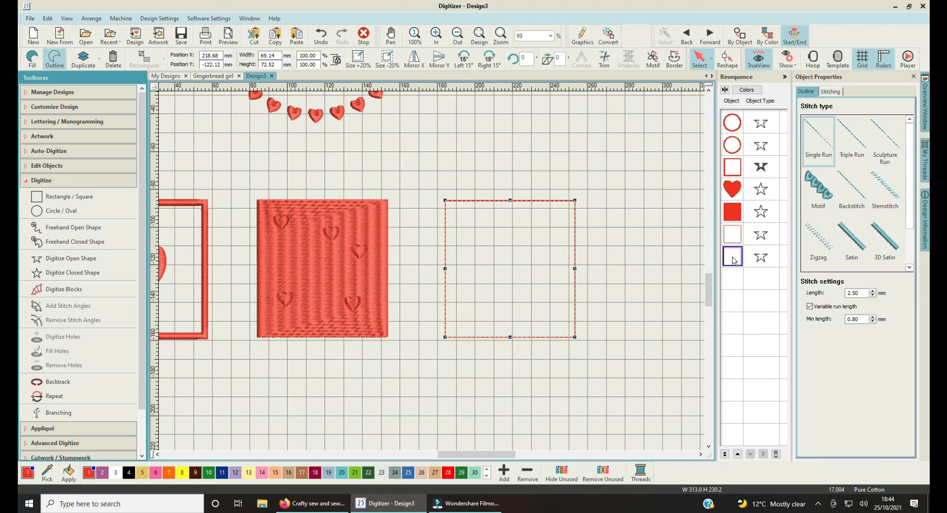
left_click(33, 59)
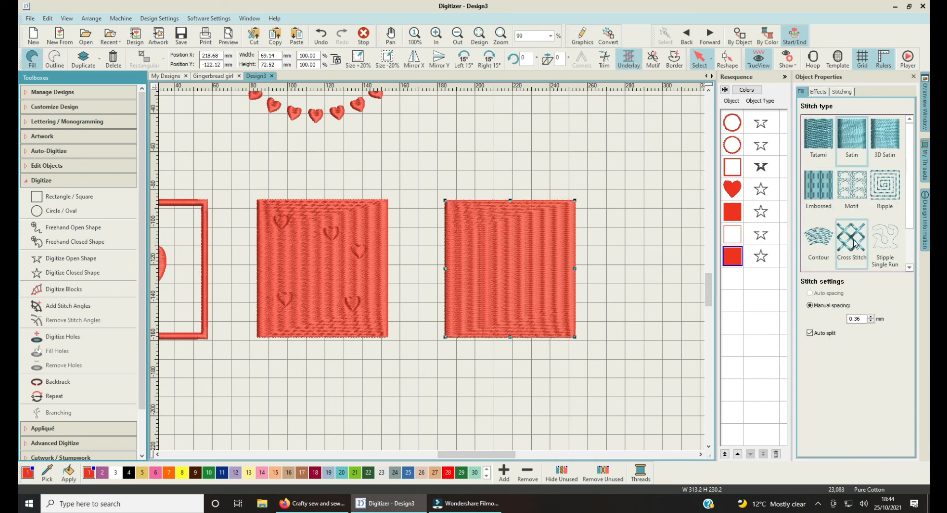
Step: Change the third rectangle's Satin fill to a Motif fill using the Heart 4 pattern from the Jac's category
left_click(855, 191)
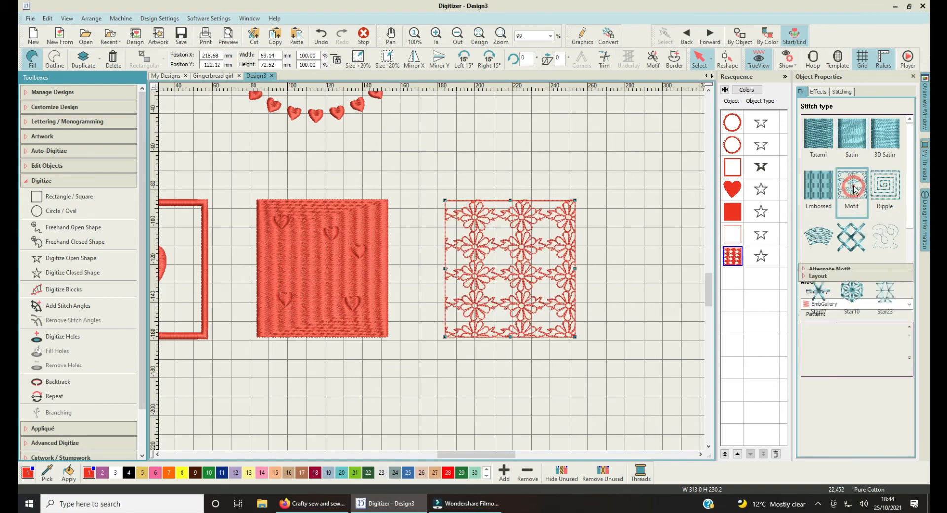
left_click(823, 304)
left_click(823, 345)
left_click(853, 351)
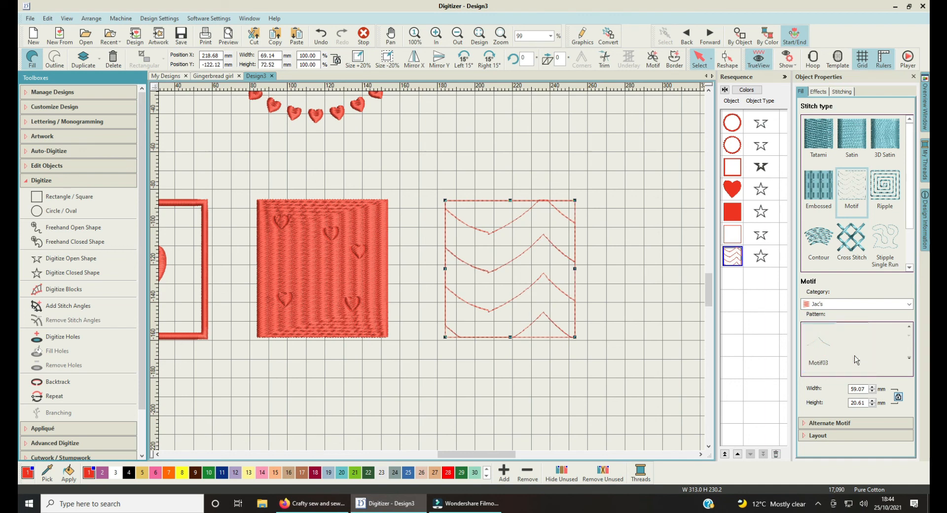
scroll(838, 363, "down", 2)
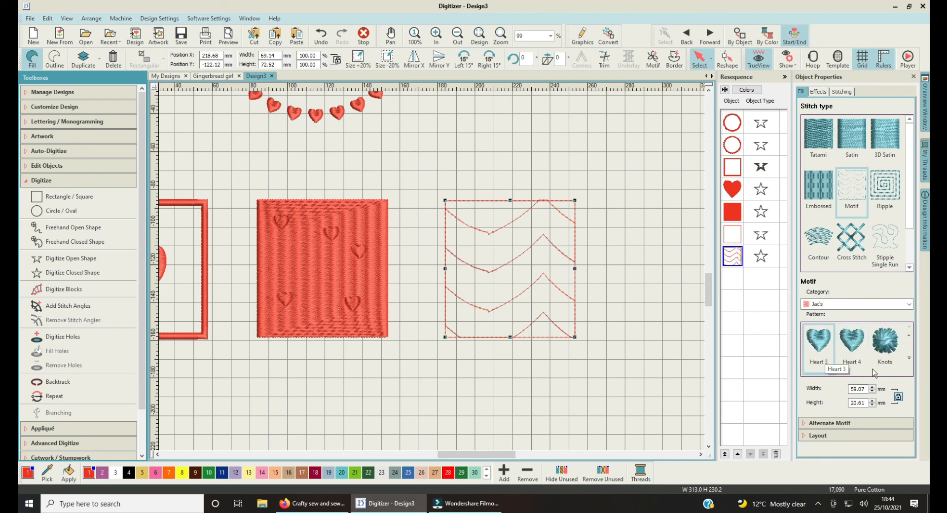
left_click(854, 346)
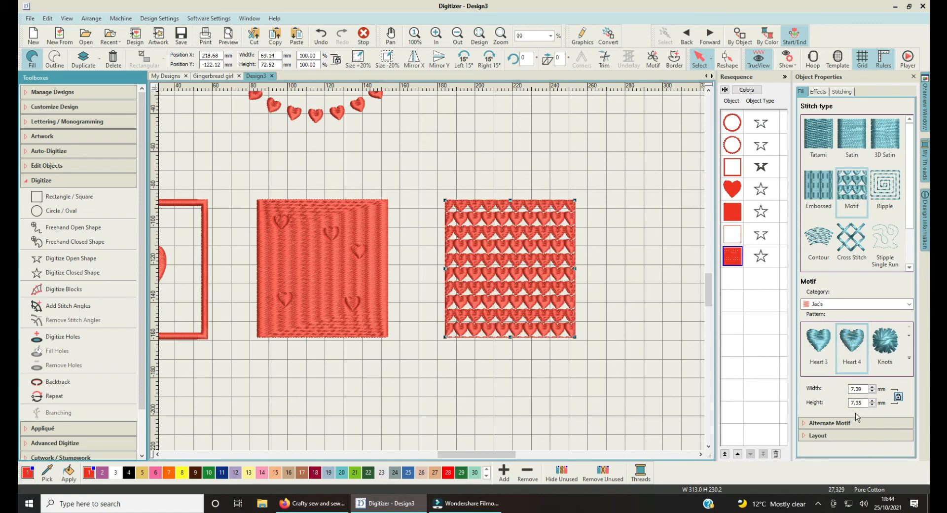
Step: Set both the row spacing and the column spacing of the heart motif fill to 10 mm in its layout settings
left_click(836, 436)
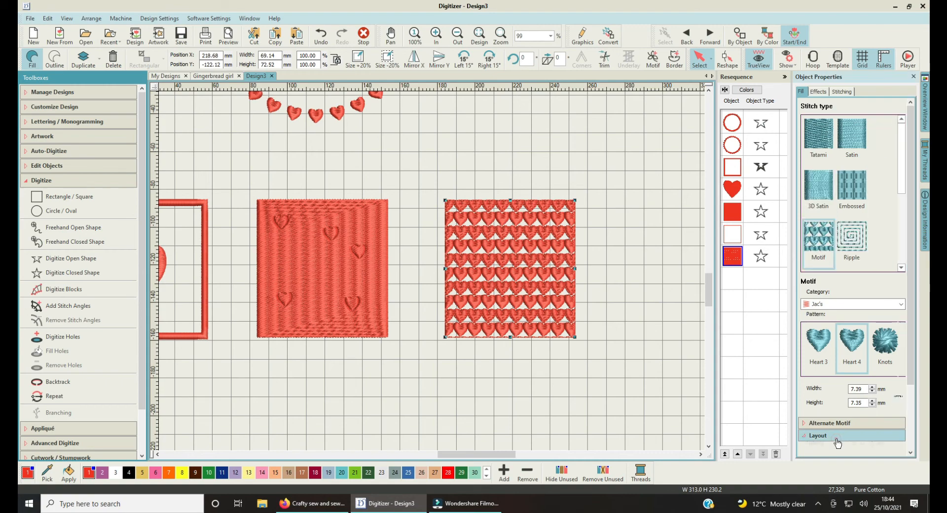
scroll(854, 419, "down", 4)
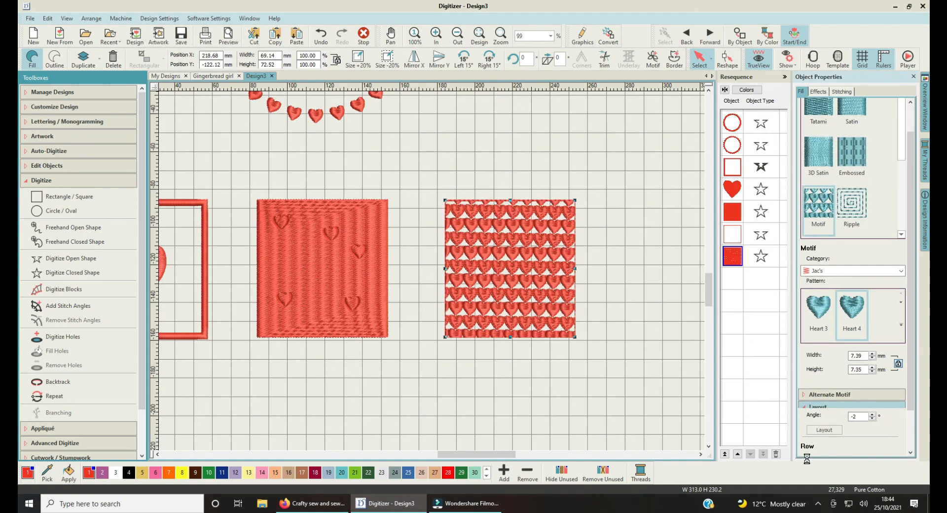
scroll(872, 440, "down", 4)
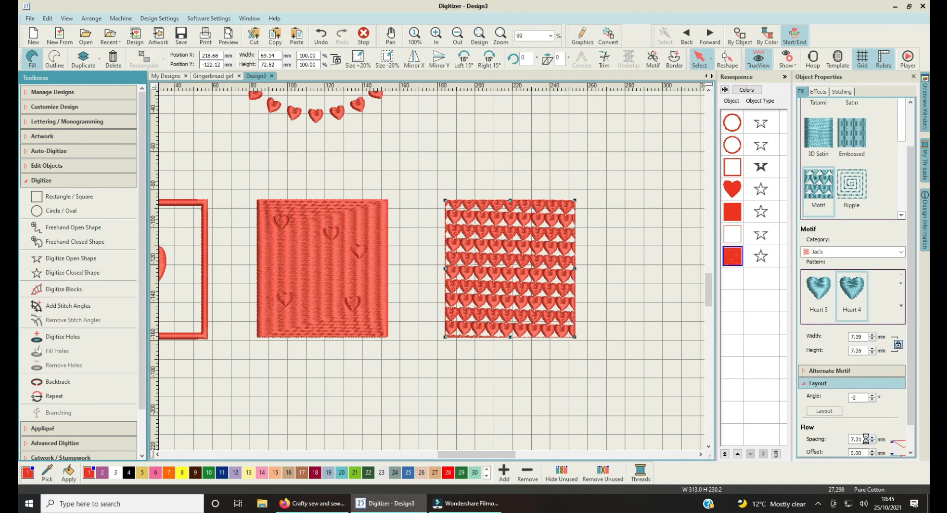
scroll(872, 434, "down", 3)
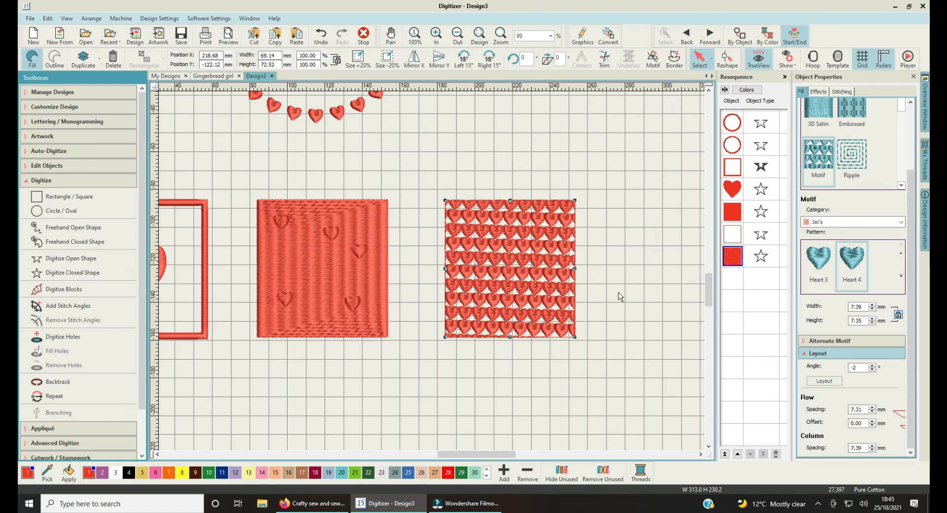
left_click(864, 450)
double_click(868, 409)
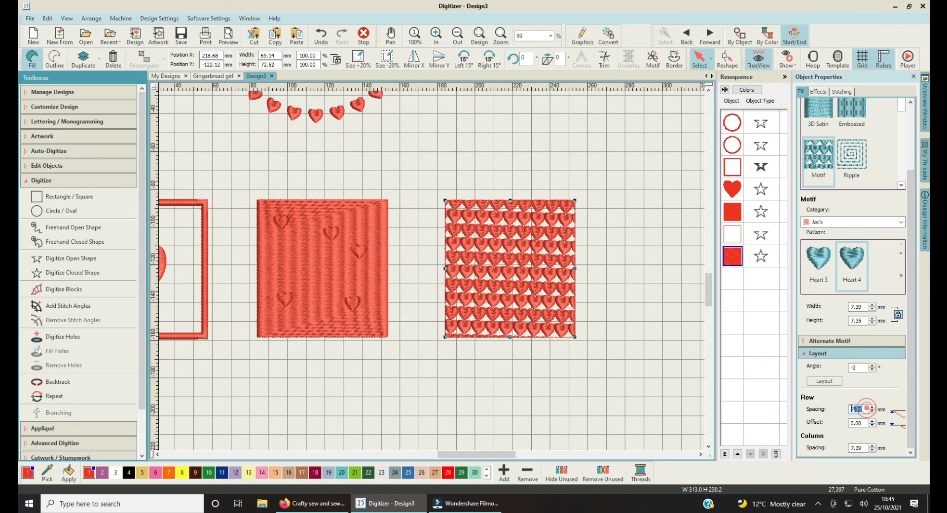
type("10")
key("Return")
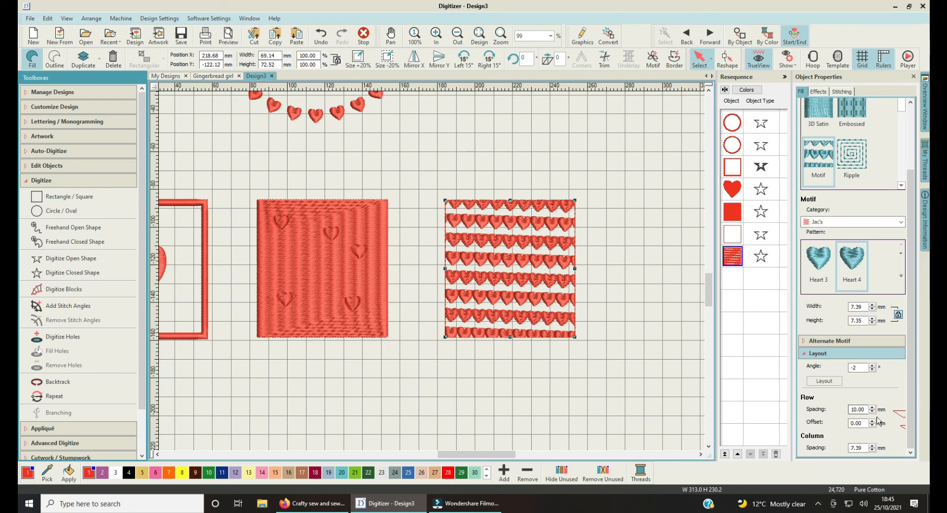
double_click(868, 447)
type("10")
key("Return")
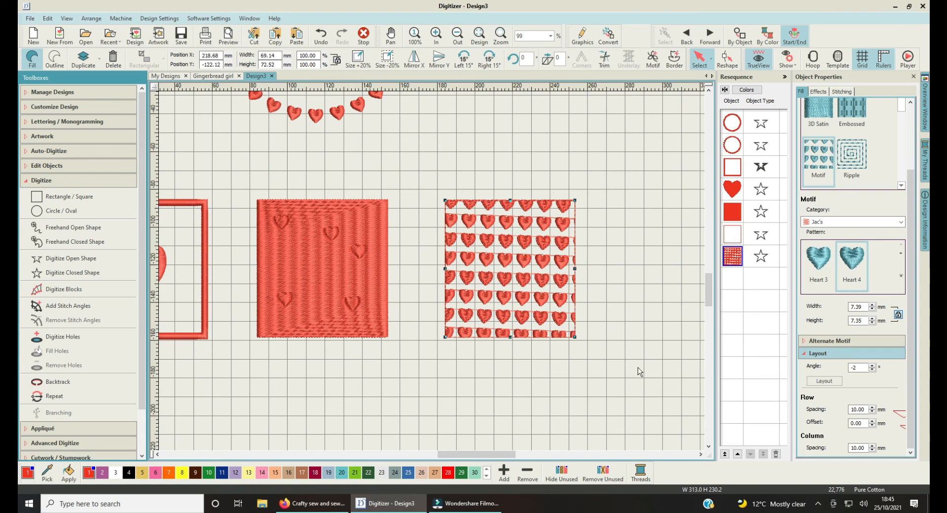
Step: Set the heart motif fill's layout angle to 0° so the heart rows run horizontally
left_click(862, 368)
left_click(873, 370)
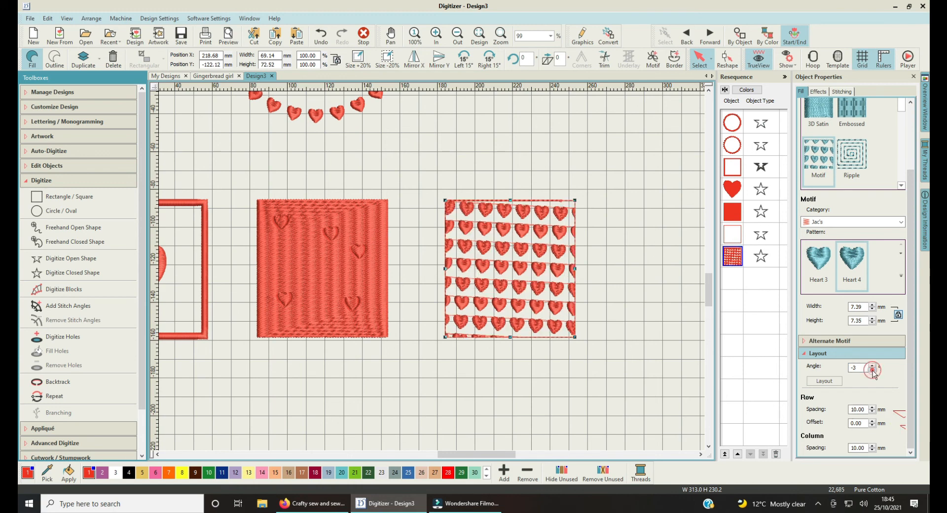
left_click(871, 366)
left_click(871, 366)
left_click(871, 366)
left_click(871, 366)
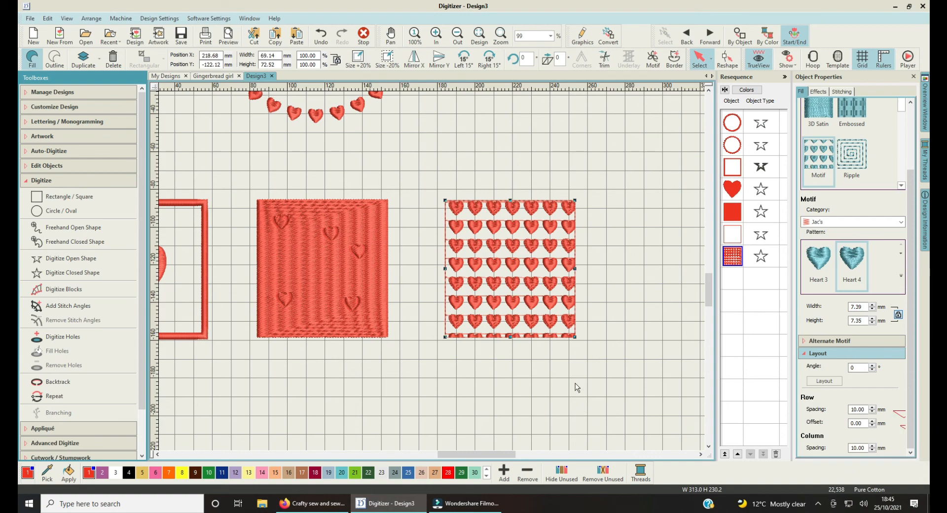
Step: Set the row offset of the heart motif fill to 5 mm to stagger alternate rows
scroll(578, 346, "up", 3)
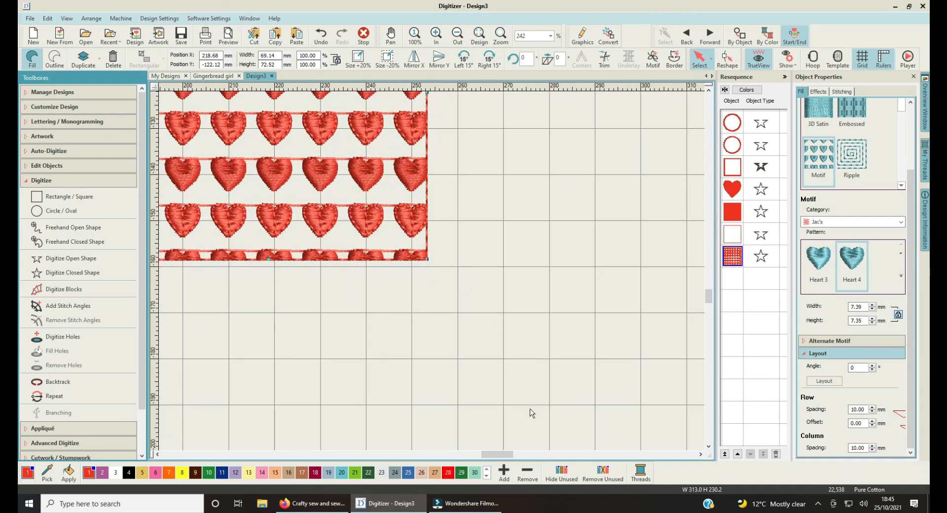
mouse_move(503, 452)
left_mouse_down()
mouse_move(479, 452)
mouse_move(489, 451)
left_mouse_up()
scroll(429, 275, "down", 2)
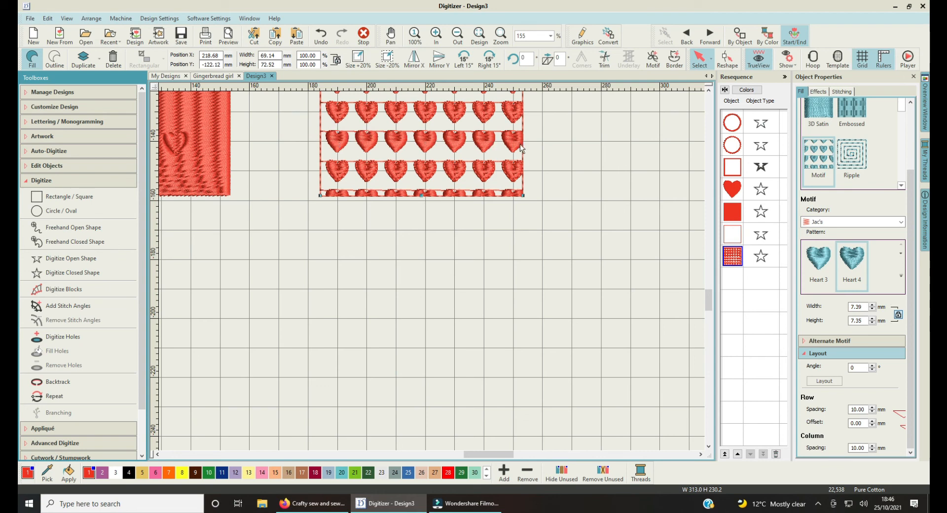
left_click_drag(708, 307, 709, 299)
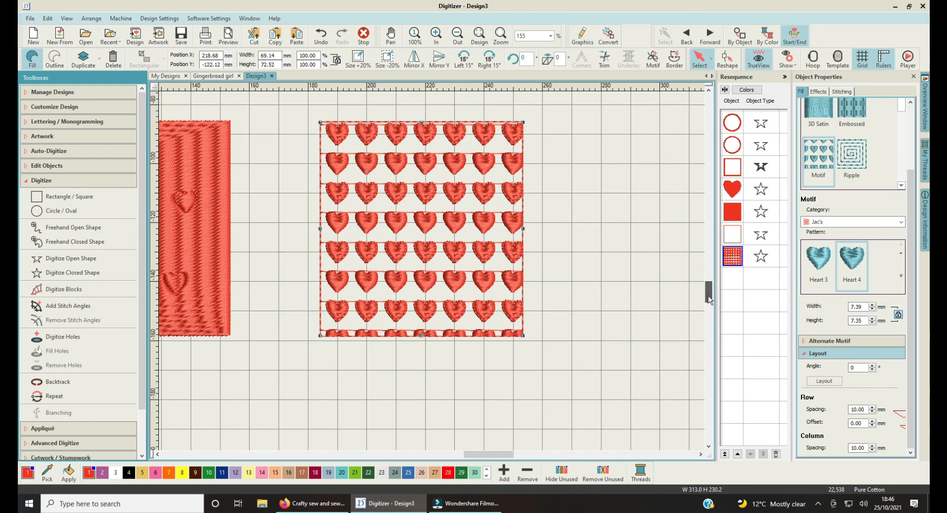
left_click_drag(709, 300, 709, 299)
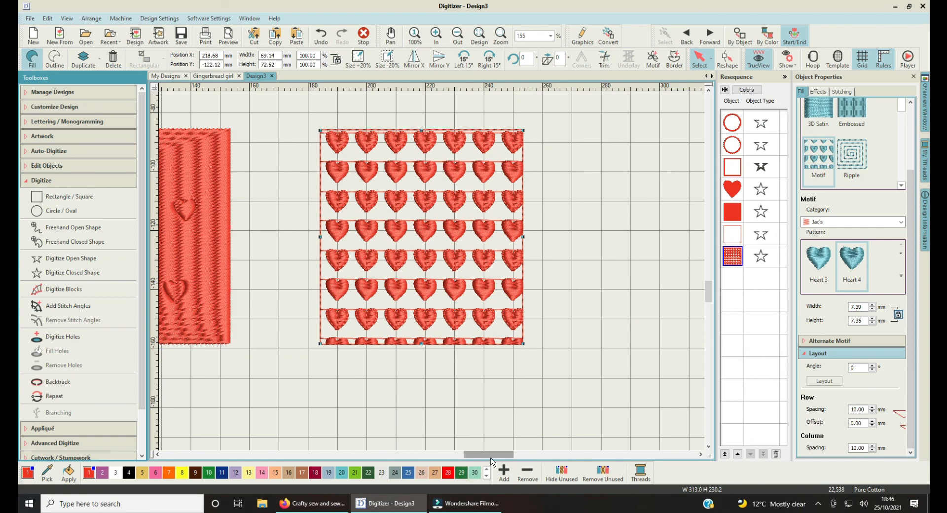
left_click_drag(491, 458, 475, 462)
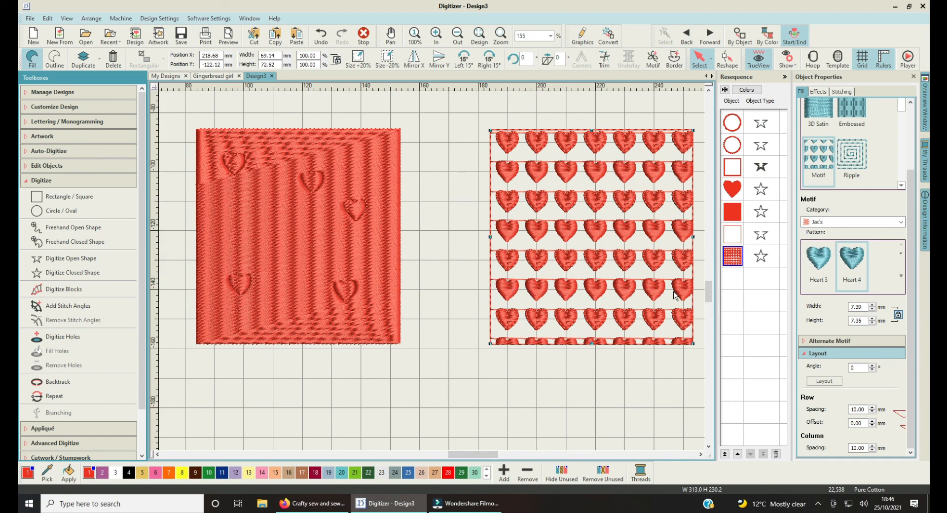
double_click(863, 423)
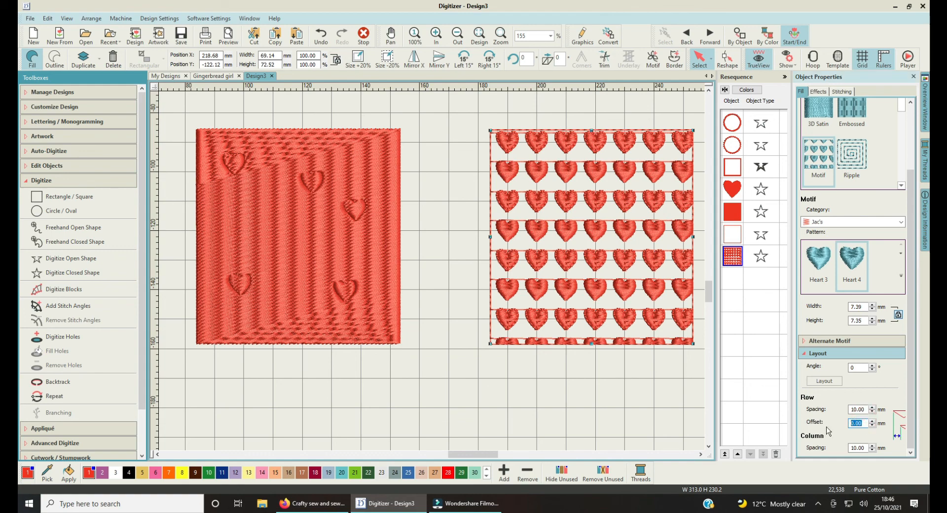
type("5")
key("Return")
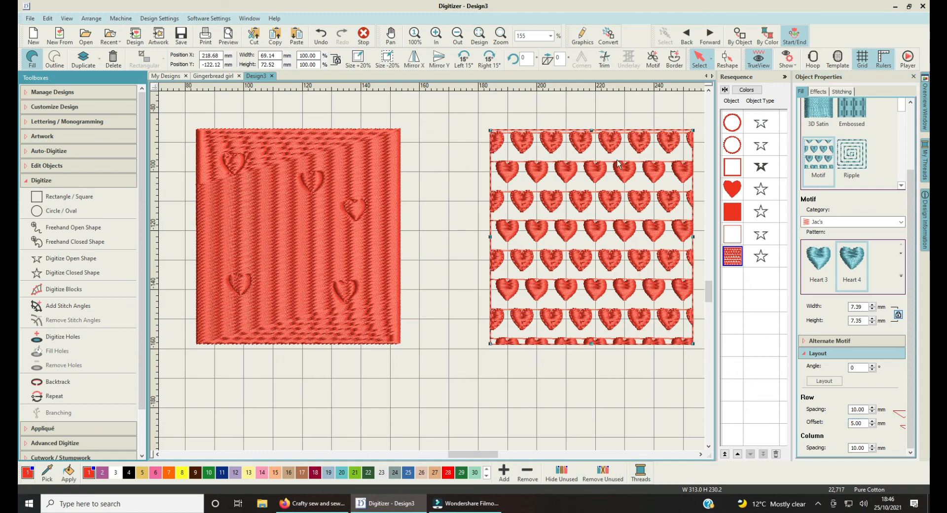
left_click(910, 218)
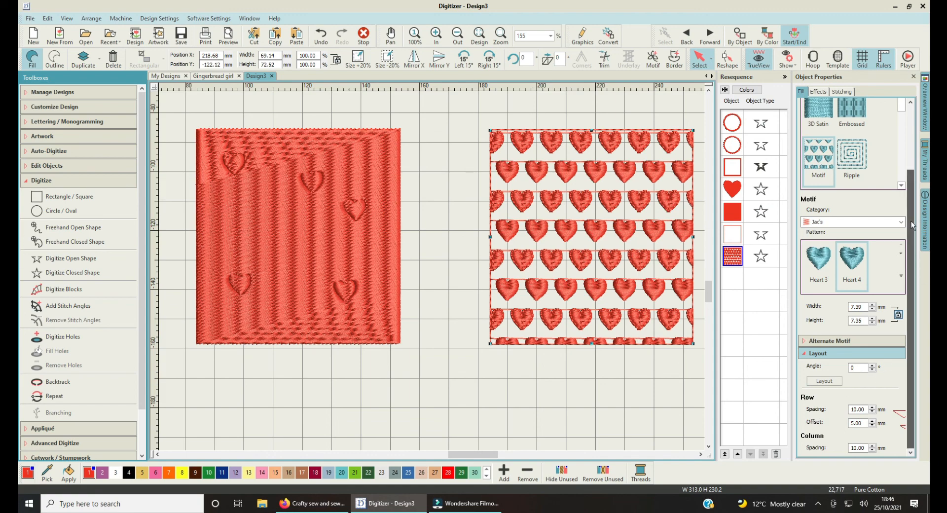
mouse_move(913, 256)
left_mouse_down()
mouse_move(908, 200)
mouse_move(907, 255)
left_mouse_up()
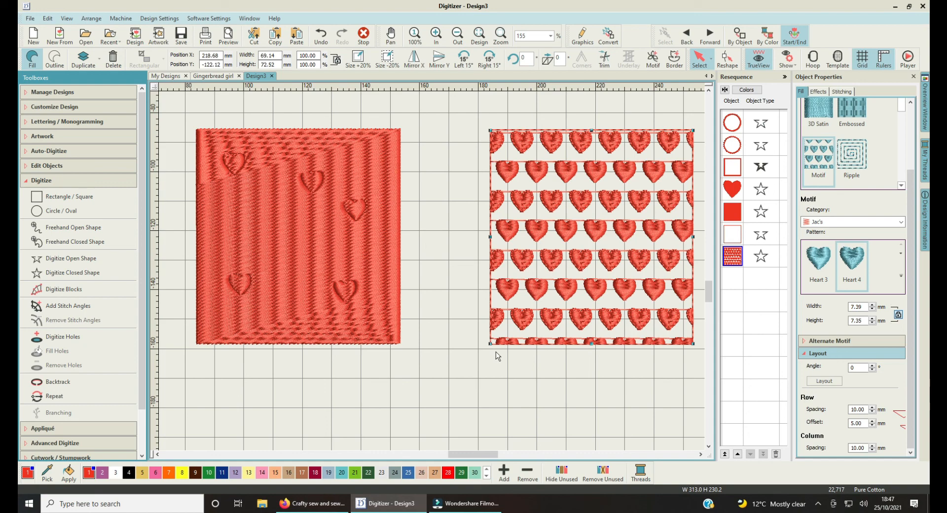
scroll(444, 317, "down", 3)
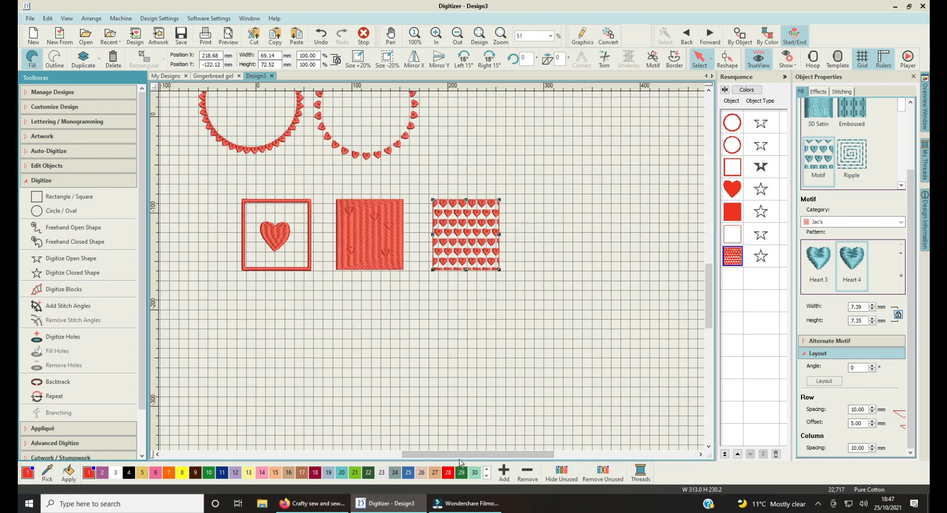
mouse_move(459, 454)
left_mouse_down()
mouse_move(434, 454)
mouse_move(448, 454)
left_mouse_up()
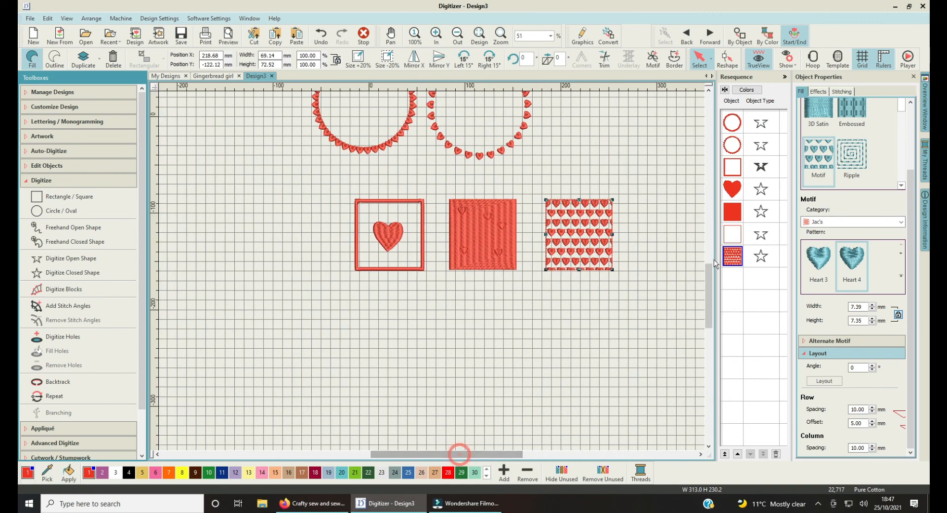
left_click_drag(707, 277, 708, 264)
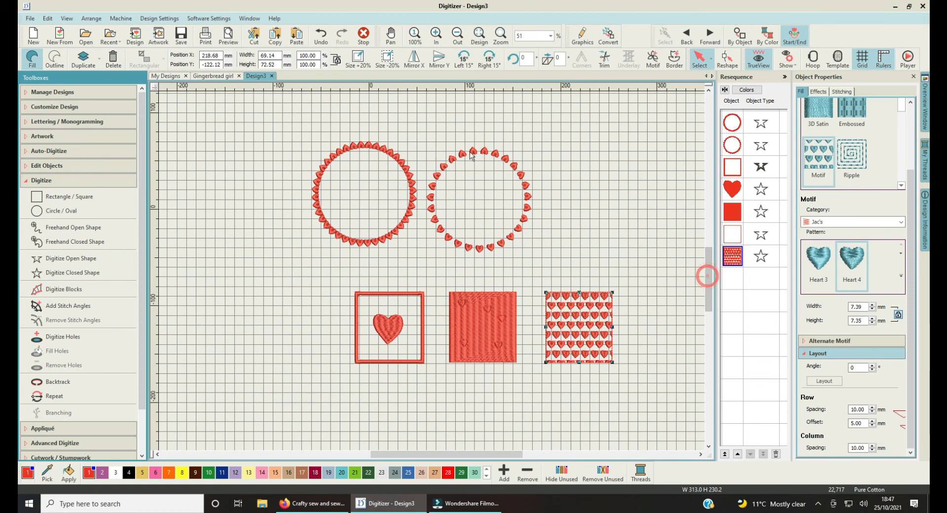